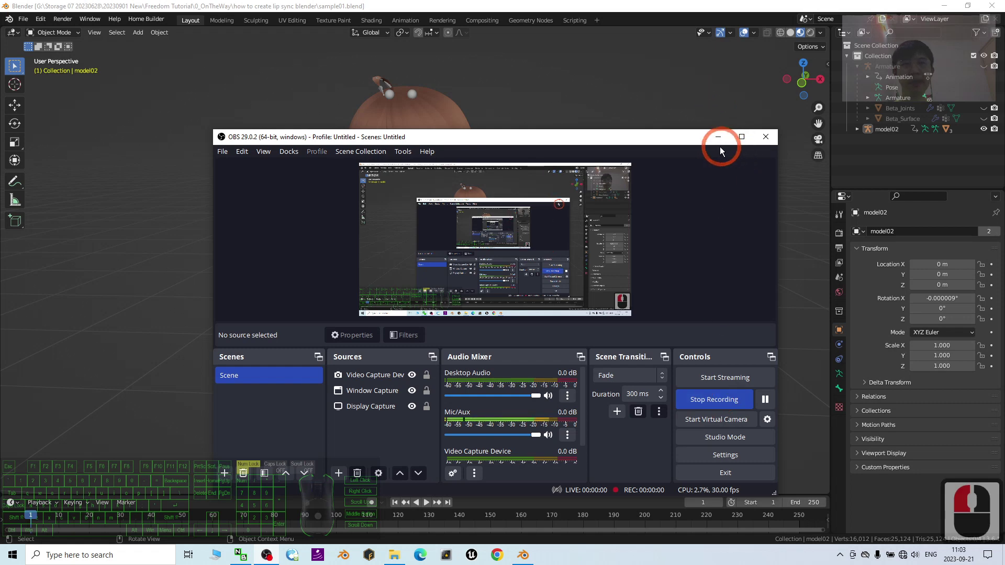
# Step: Select the character's Face mesh and show its mesh data properties with the shape keys
pyautogui.click(717, 137)
pyautogui.scroll(2, 565, 258)
pyautogui.scroll(-2, 561, 233)
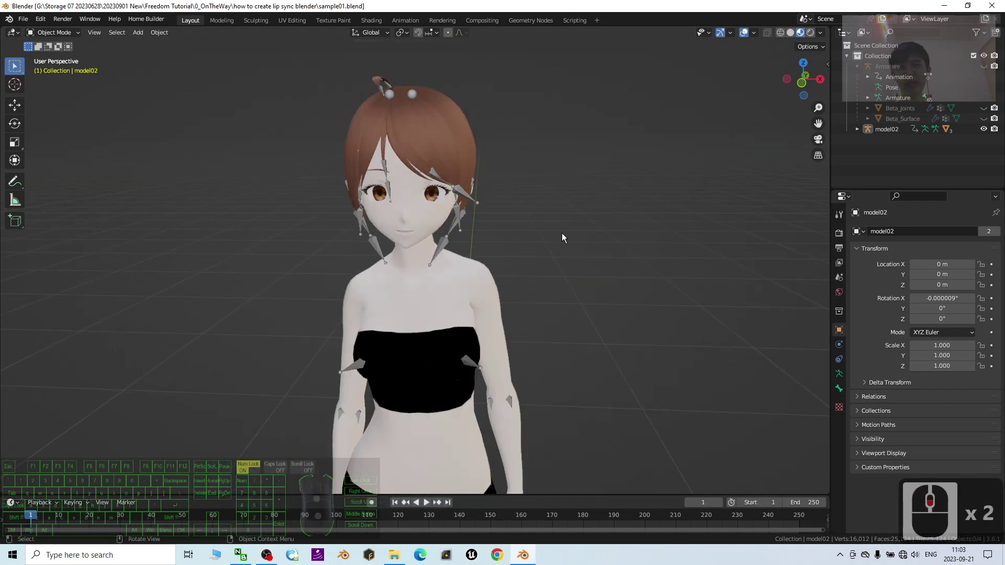
pyautogui.scroll(1, 557, 229)
pyautogui.keyDown('shift'); pyautogui.moveTo(586, 223); pyautogui.dragTo(430, 249, button='middle'); pyautogui.keyUp('shift')
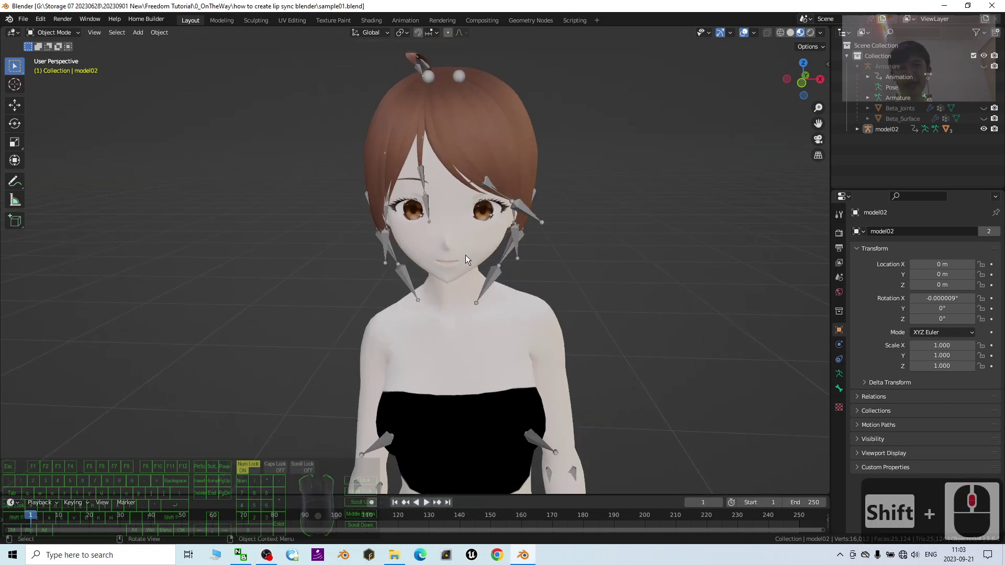
pyautogui.keyDown('shift'); pyautogui.moveTo(663, 334); pyautogui.dragTo(667, 341, button='middle'); pyautogui.keyUp('shift')
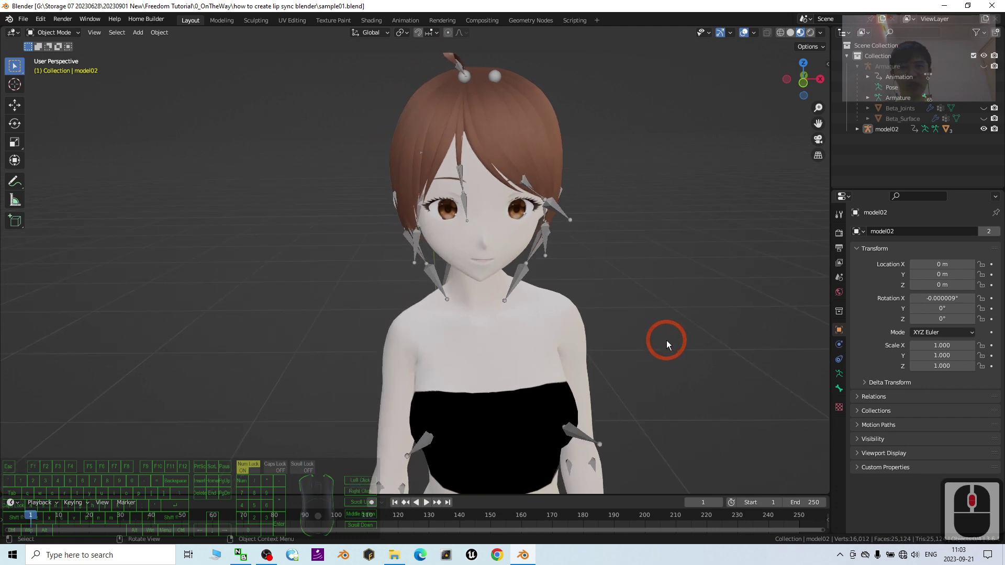
pyautogui.click(505, 222)
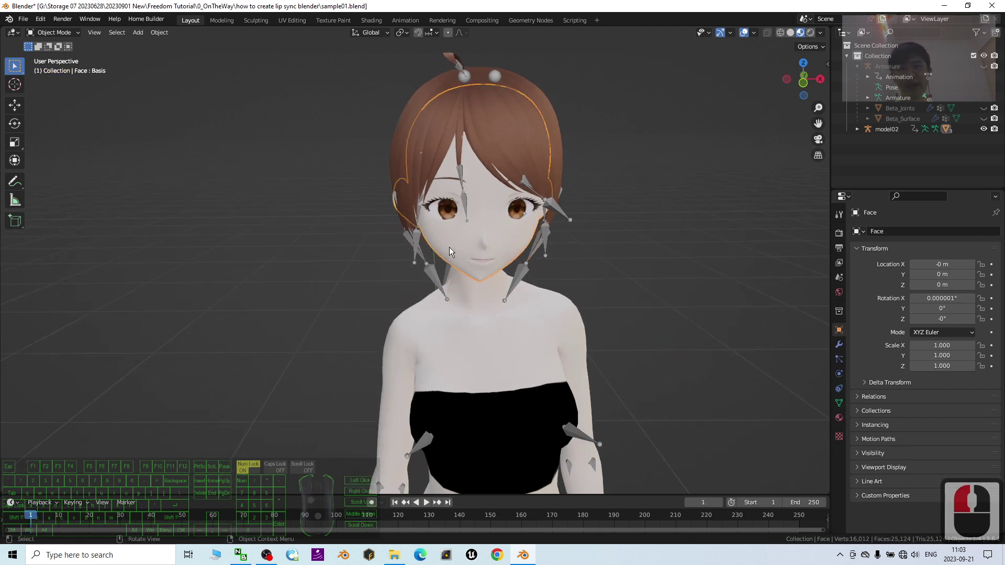
pyautogui.click(839, 403)
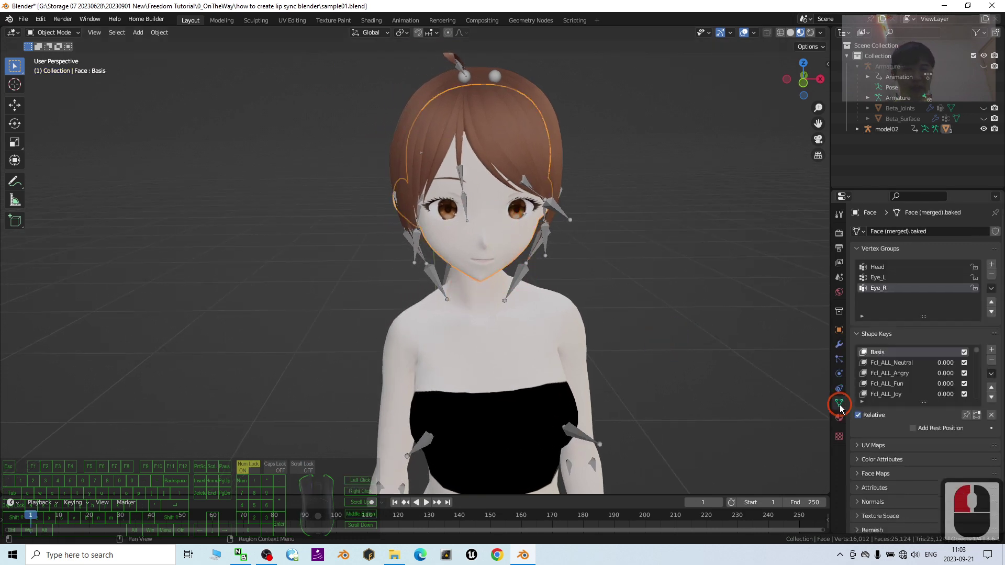
# Step: Look through the Face mesh's shape keys for the mouth shapes Fcl_MTH_A, I, U, E and O
pyautogui.click(894, 373)
pyautogui.scroll(-11, 897, 380)
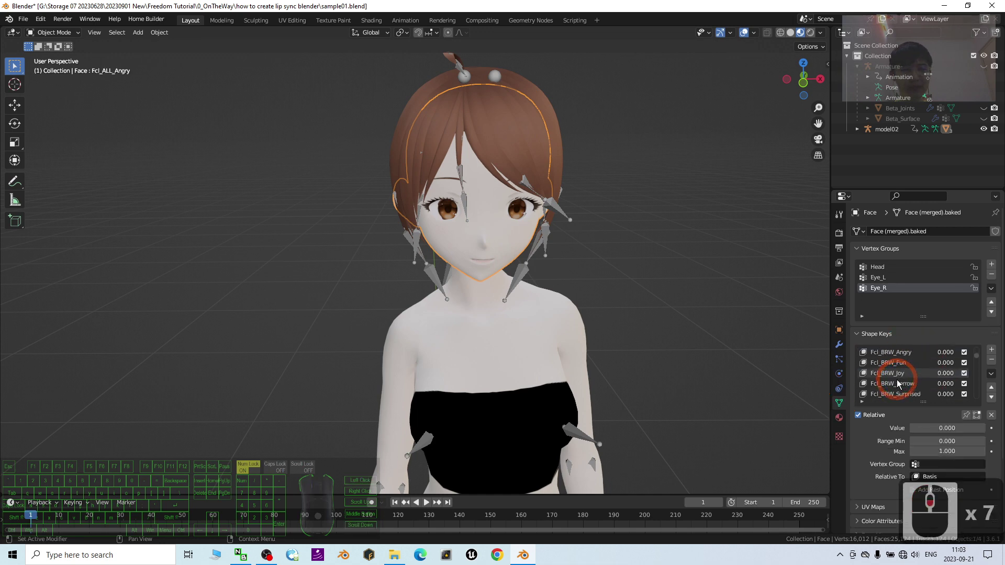
pyautogui.click(479, 221)
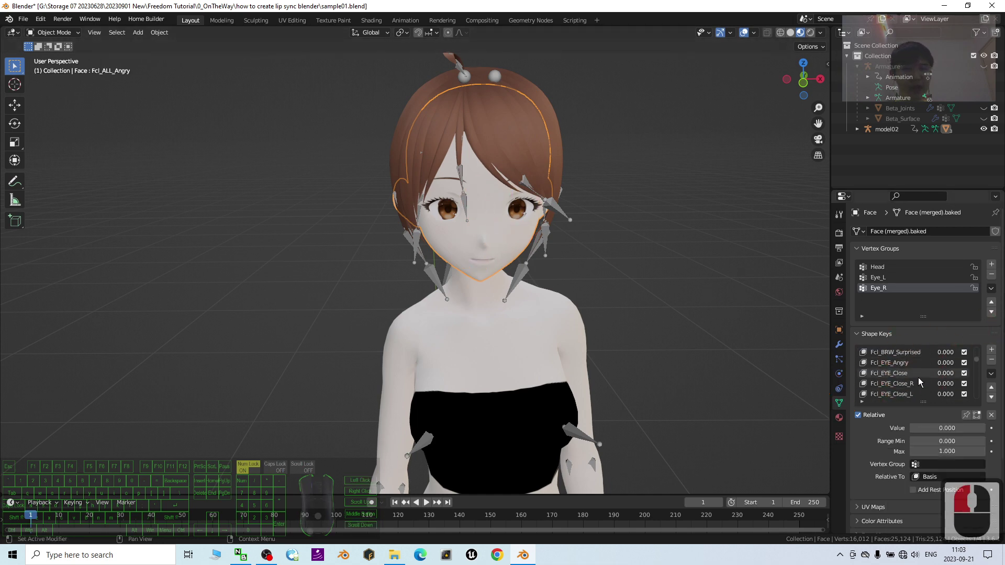
pyautogui.scroll(-7, 918, 378)
pyautogui.scroll(-11, 919, 379)
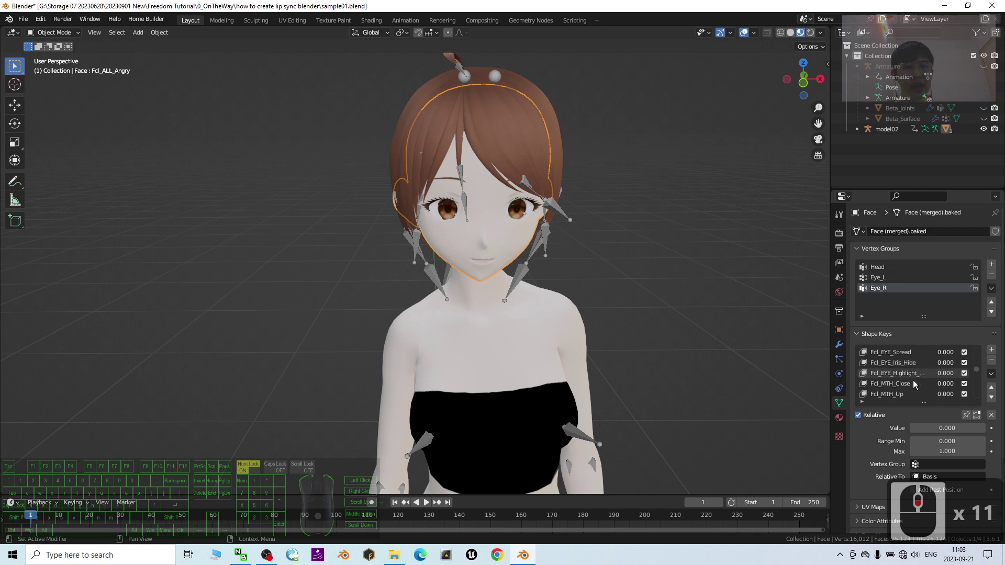
pyautogui.scroll(-11, 913, 380)
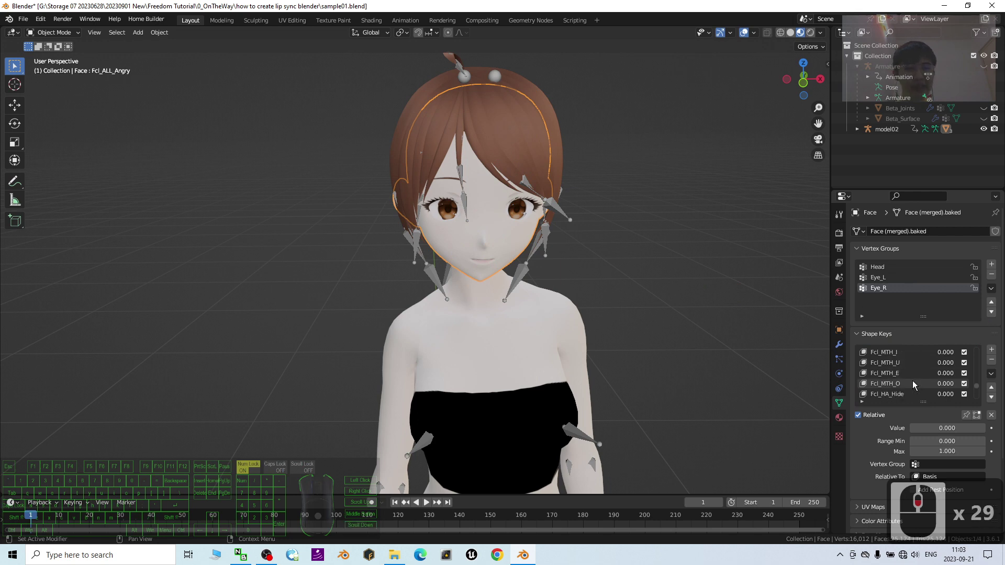
pyautogui.scroll(2, 912, 381)
pyautogui.moveTo(946, 363); pyautogui.dragTo(984, 363)
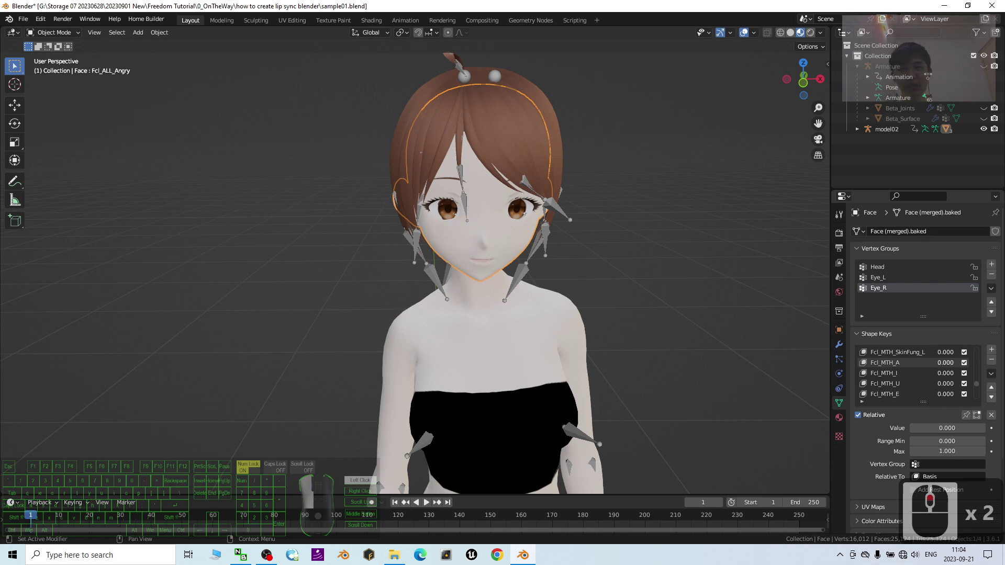
pyautogui.click(469, 237)
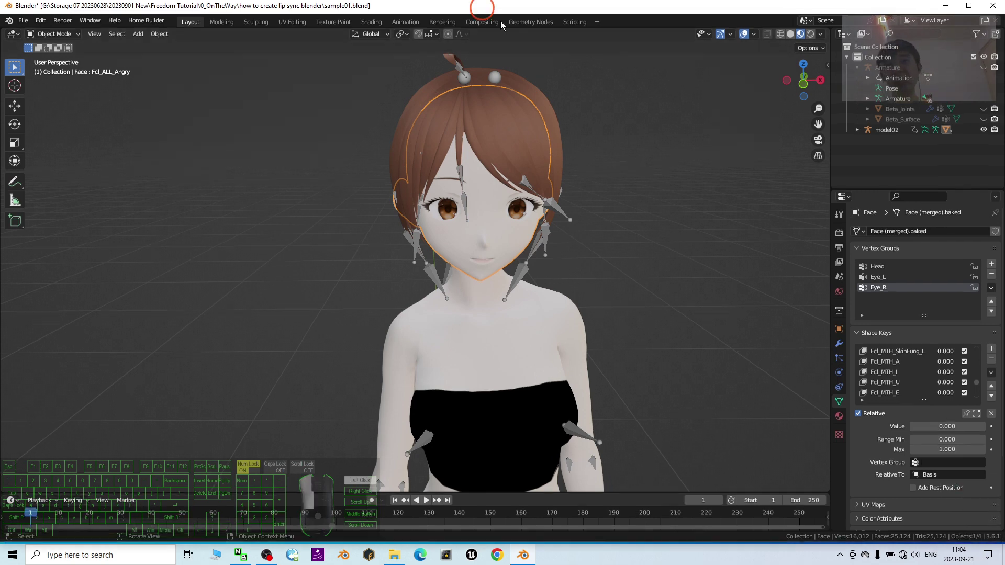
# Step: Play the voice.wav file from the desktop to listen to it and close the media player
pyautogui.moveTo(476, 4); pyautogui.dragTo(592, 31)
pyautogui.click(20, 124)
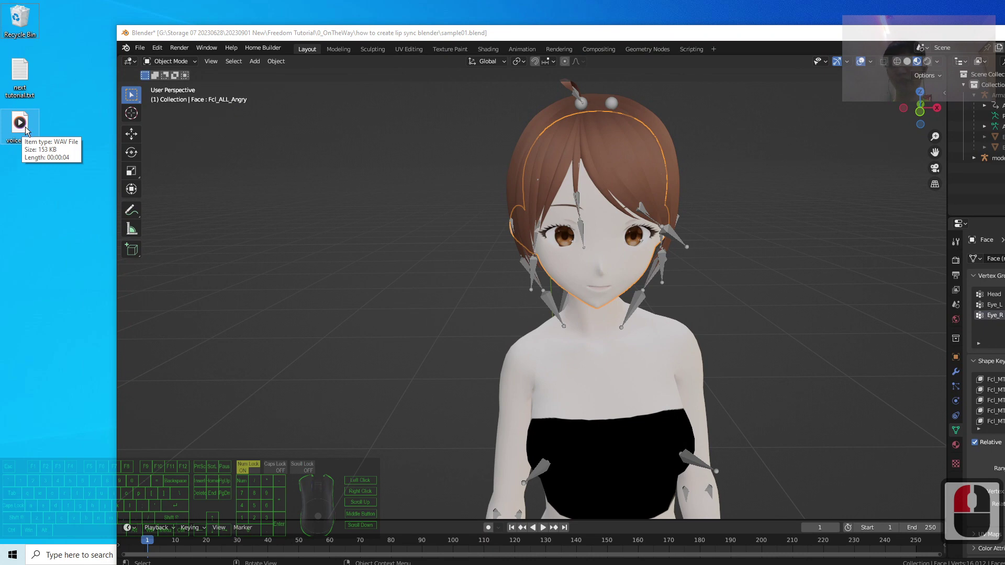
pyautogui.doubleClick(20, 125)
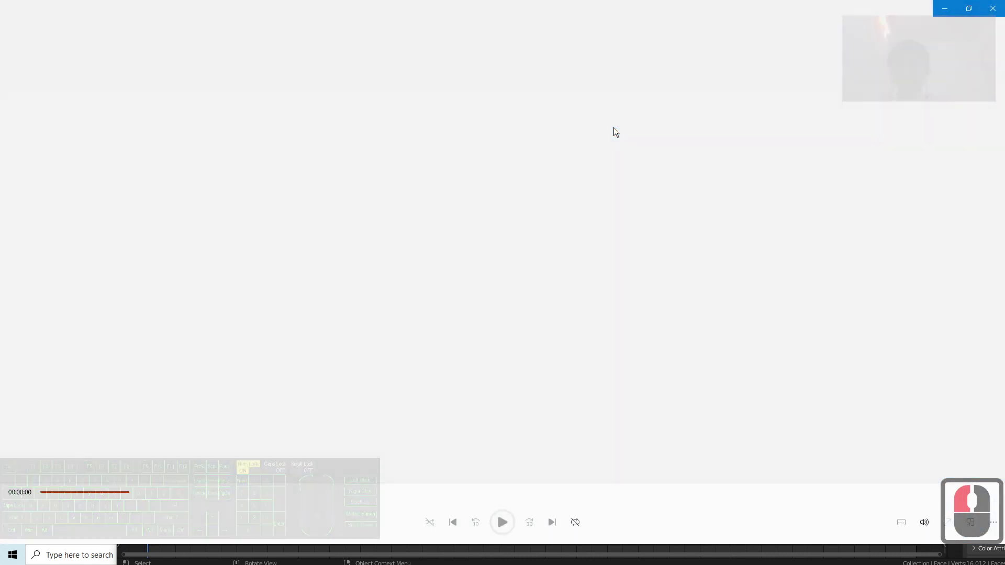
pyautogui.moveTo(527, 5); pyautogui.dragTo(419, 68)
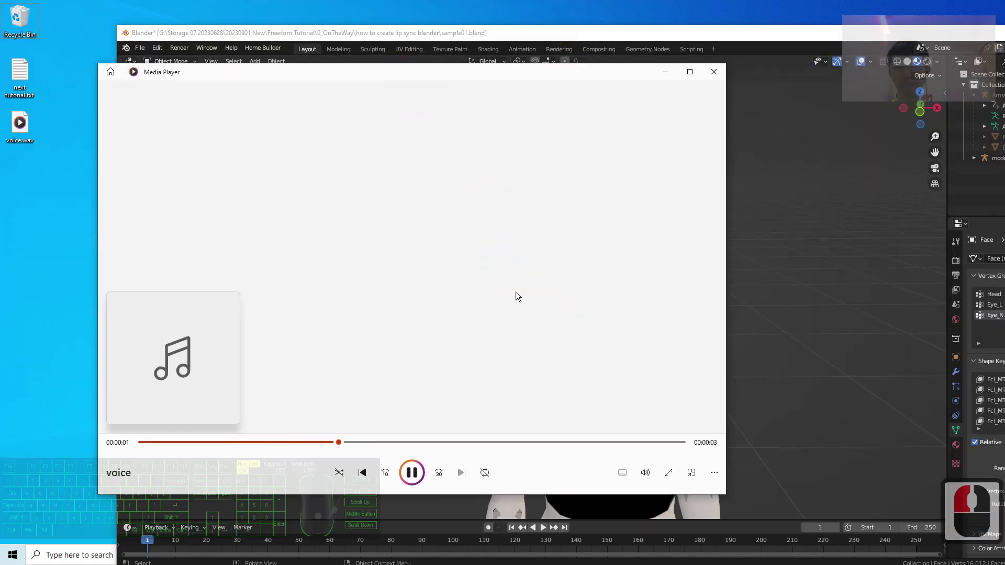
pyautogui.click(716, 70)
pyautogui.click(36, 130)
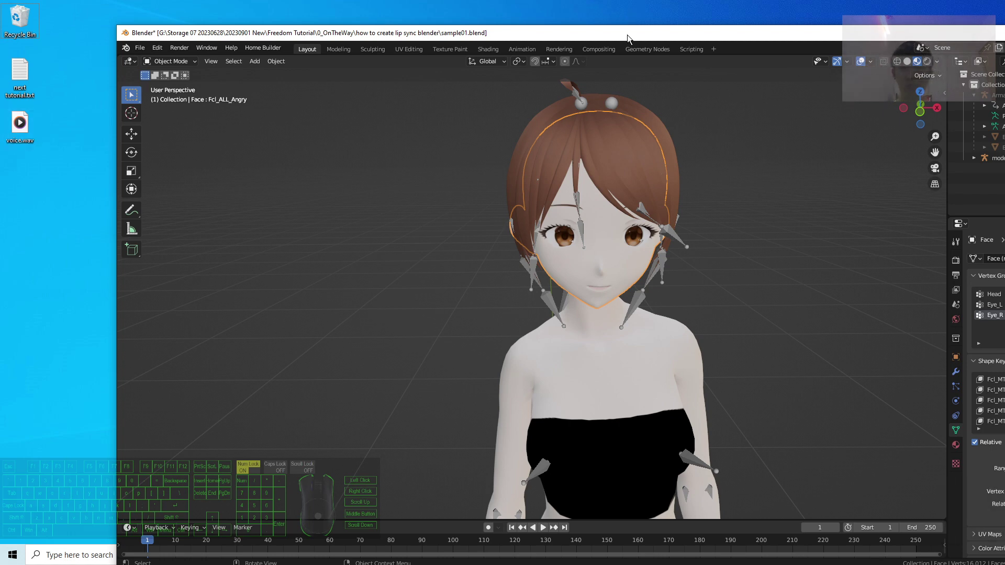
# Step: Maximize the Blender window again and make Fcl_MTH_A the active shape key of the face
pyautogui.moveTo(622, 39); pyautogui.dragTo(580, 2)
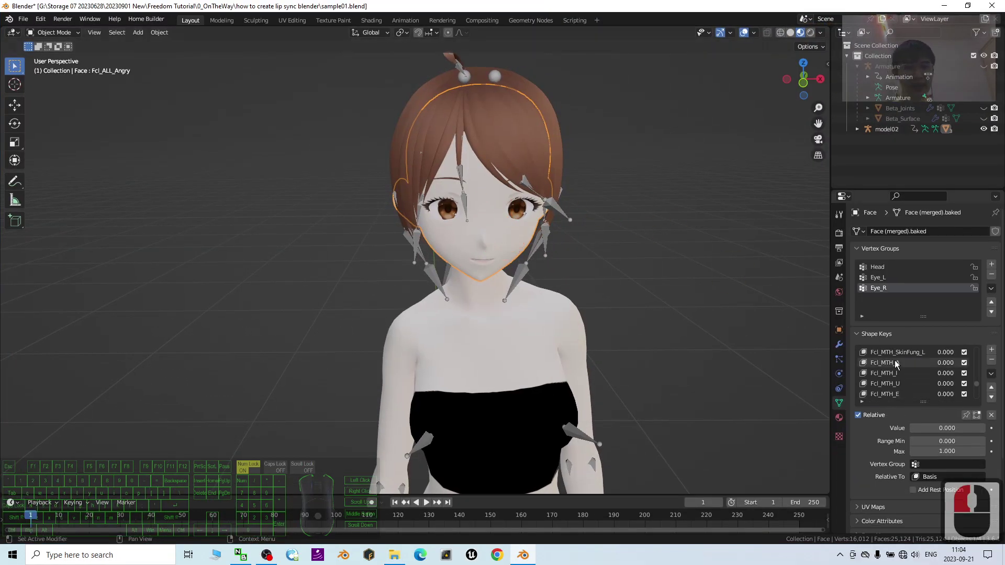
pyautogui.click(940, 366)
pyautogui.moveTo(941, 365)
pyautogui.mouseDown()
pyautogui.moveTo(983, 365)
pyautogui.moveTo(941, 365)
pyautogui.mouseUp()
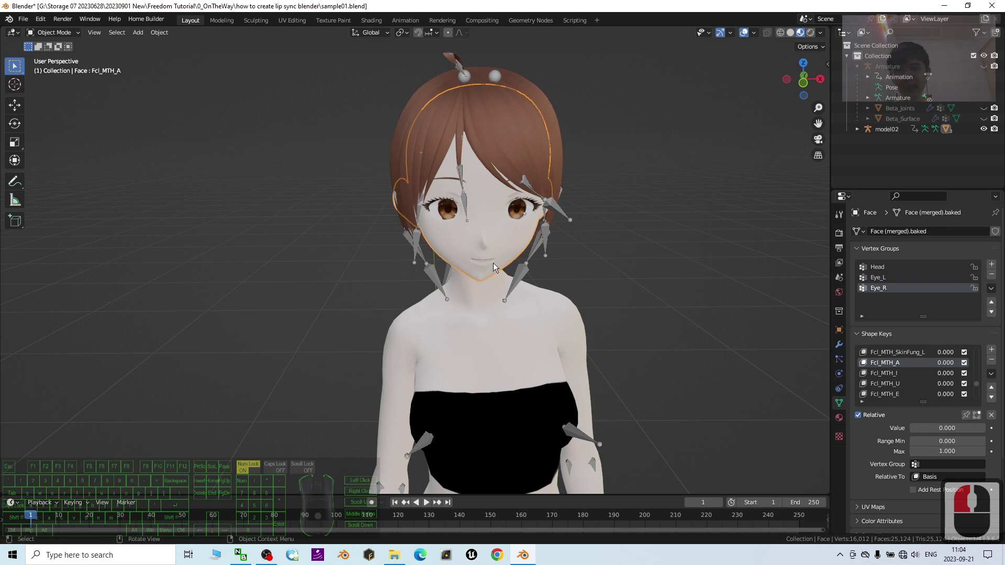
# Step: Enlarge the timeline area and split it horizontally into three stacked timelines below the 3D view
pyautogui.scroll(-2, 493, 262)
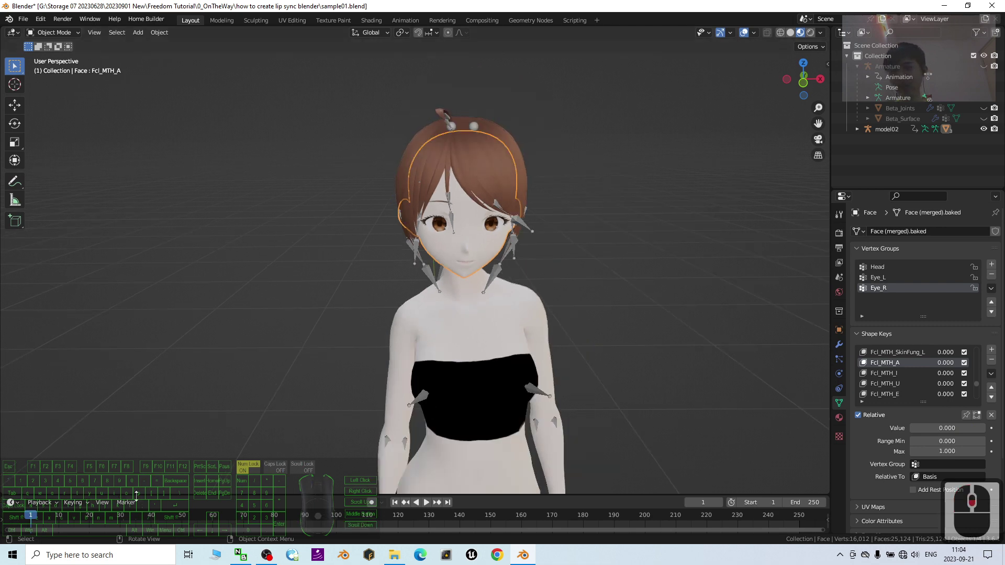
pyautogui.moveTo(136, 494); pyautogui.dragTo(147, 373)
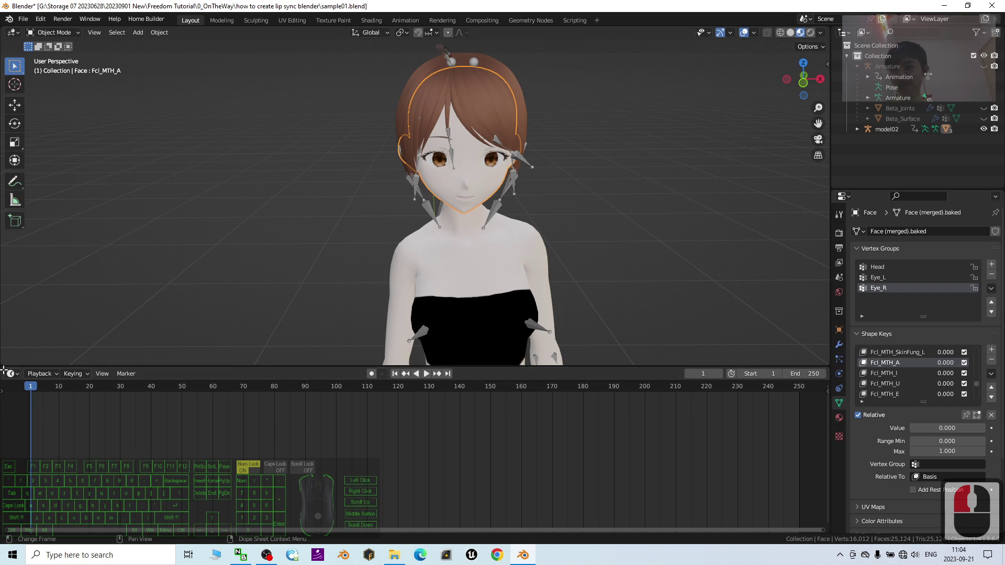
pyautogui.moveTo(5, 370); pyautogui.dragTo(8, 460)
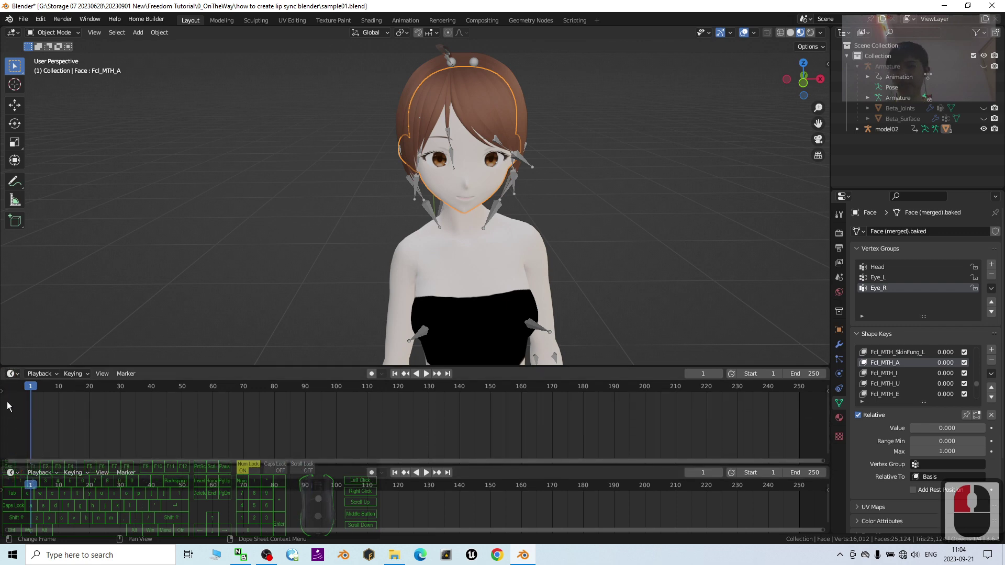
pyautogui.moveTo(274, 368); pyautogui.dragTo(271, 267)
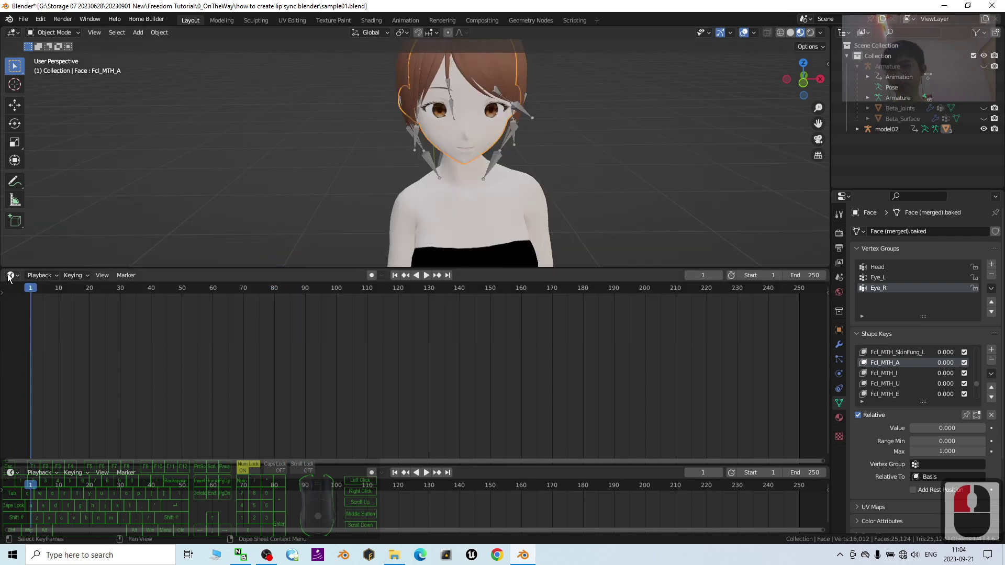
pyautogui.moveTo(5, 273); pyautogui.dragTo(2, 359)
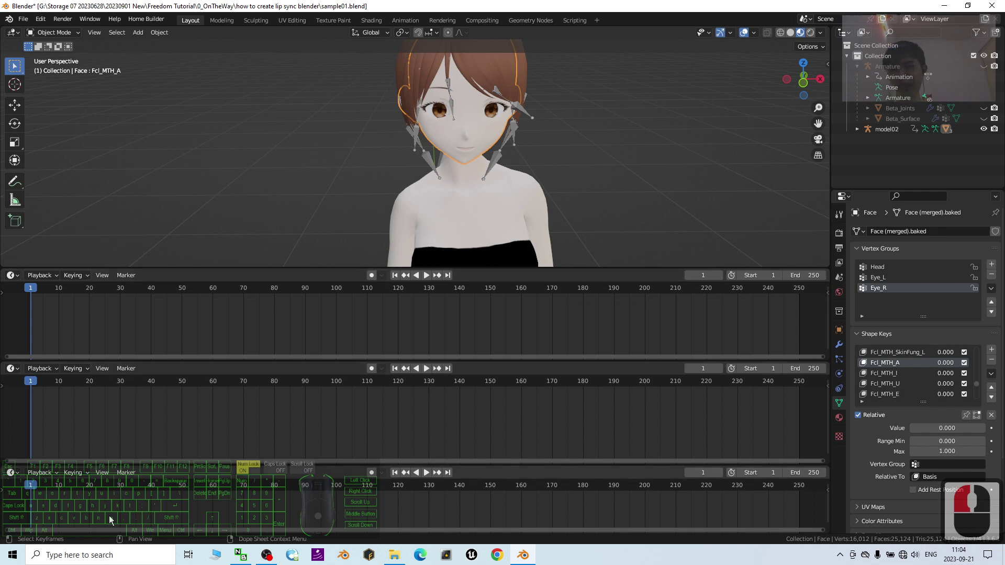
# Step: Change the uppermost of the three timelines into a Graph Editor
pyautogui.click(10, 276)
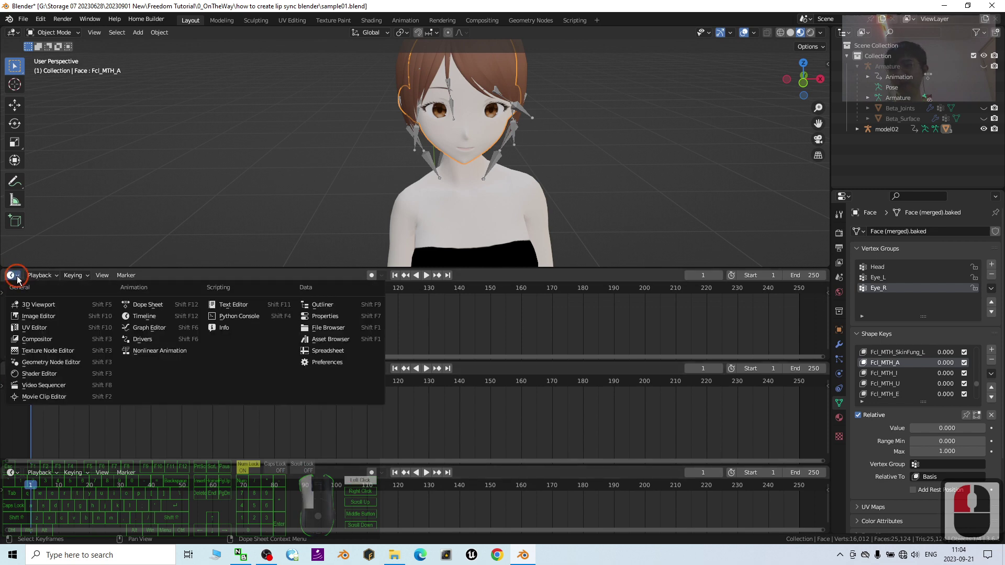
pyautogui.click(11, 275)
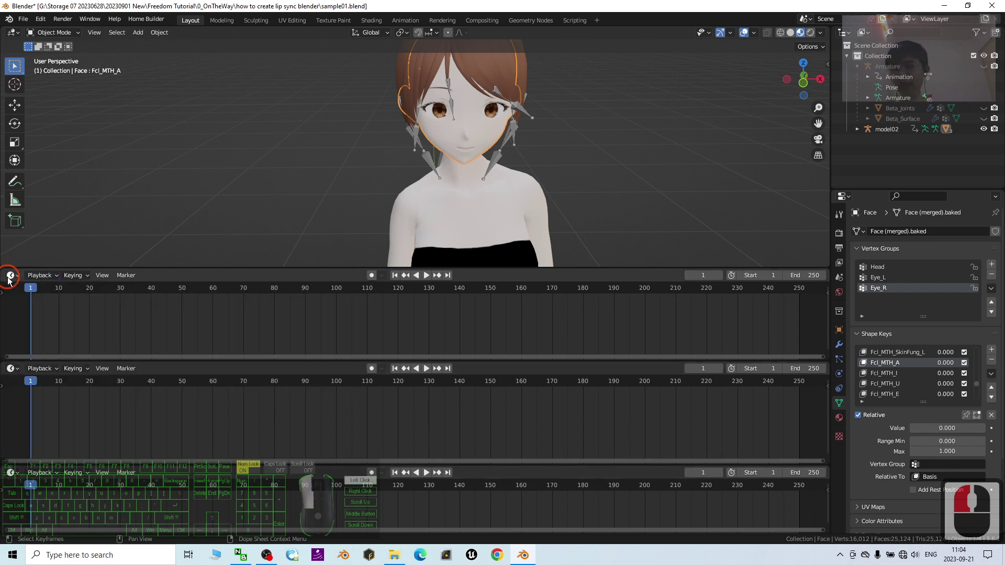
pyautogui.click(11, 275)
pyautogui.click(140, 335)
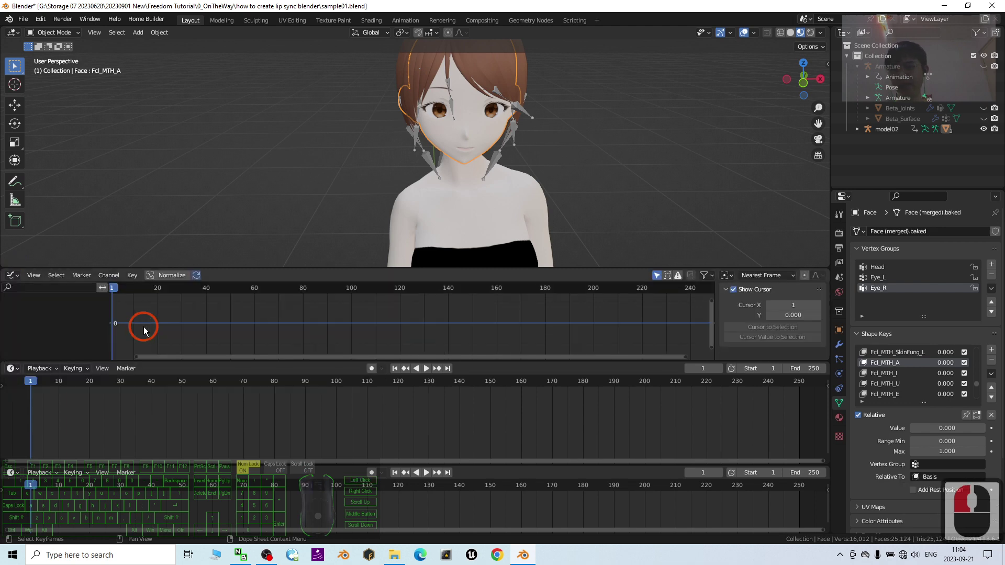
# Step: Change the middle timeline into a Video Sequencer and slightly enlarge the Graph Editor above it
pyautogui.click(12, 369)
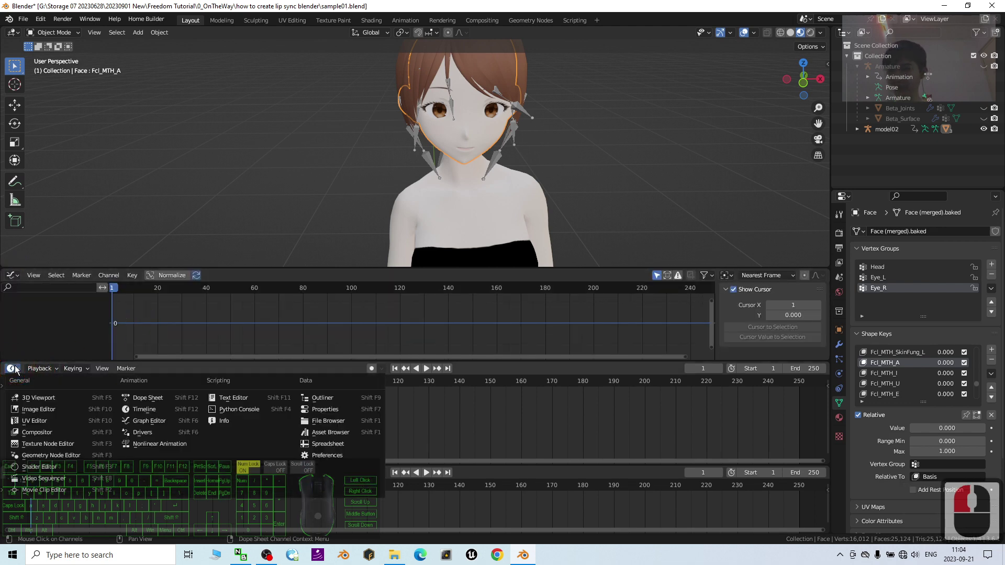
pyautogui.click(45, 479)
pyautogui.click(613, 394)
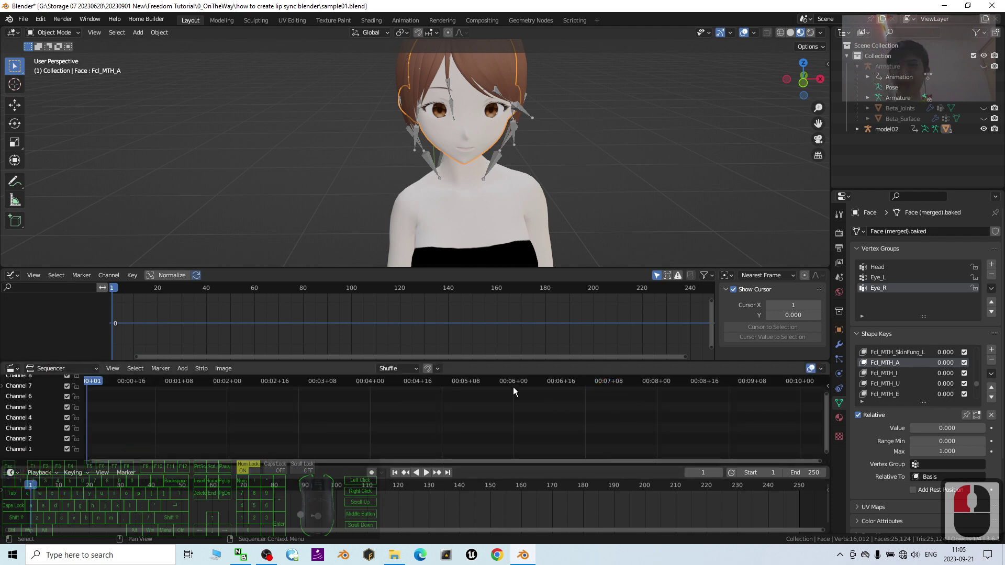
pyautogui.moveTo(494, 361); pyautogui.dragTo(493, 371)
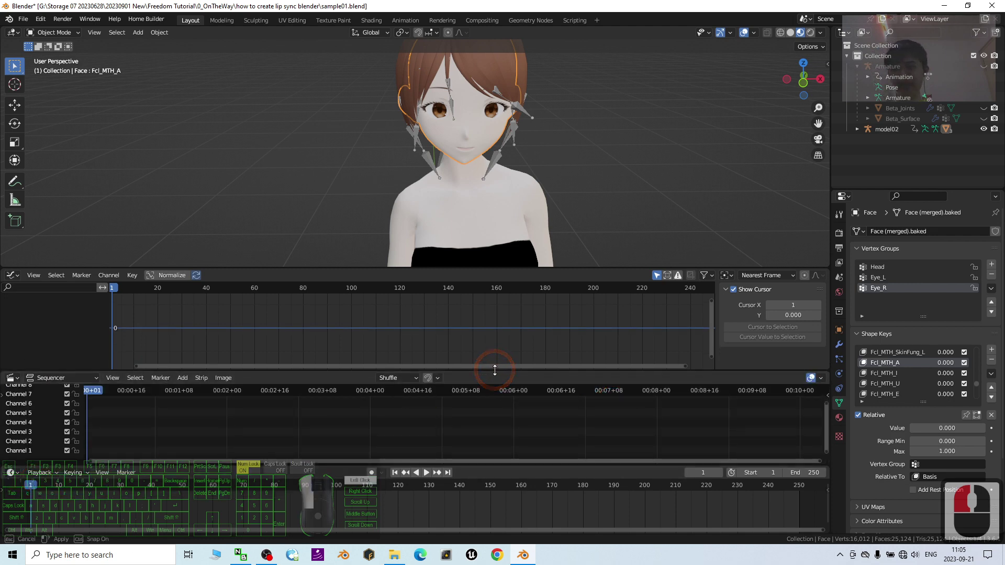
# Step: Add voice.wav from the Desktop as a sound strip in channel 1 of the sequencer, starting at frame 1
pyautogui.click(184, 378)
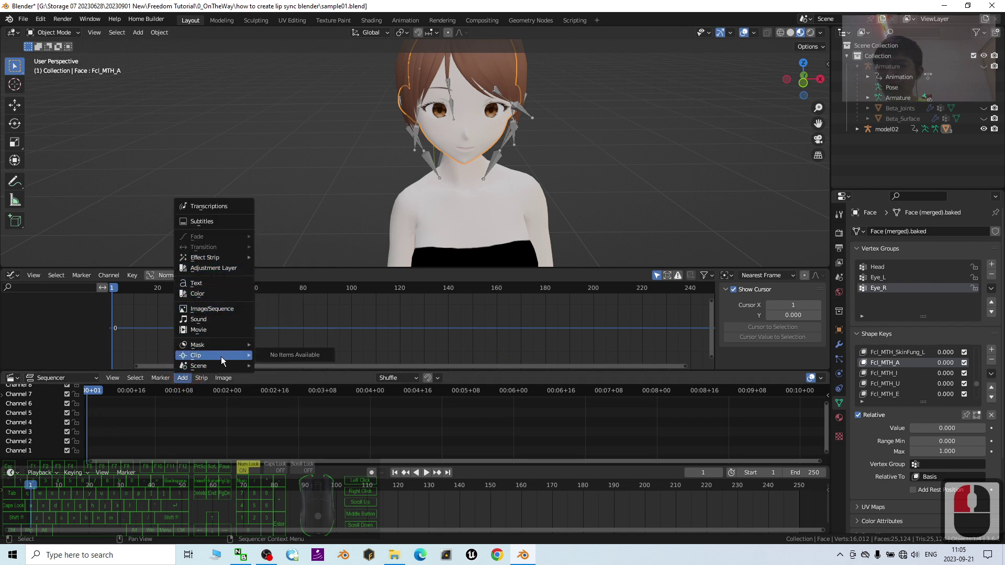
pyautogui.moveTo(183, 383); pyautogui.dragTo(202, 319)
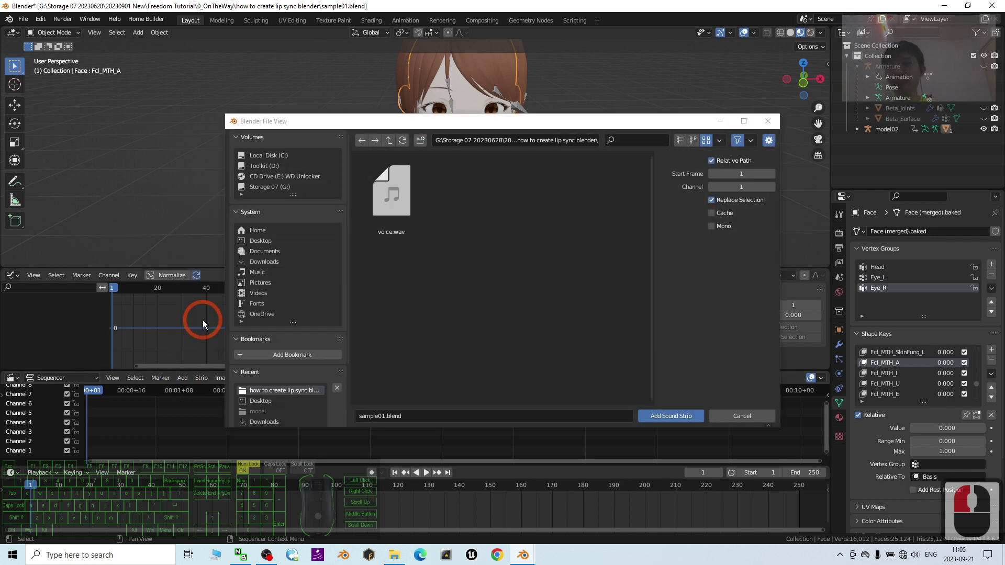
pyautogui.click(268, 241)
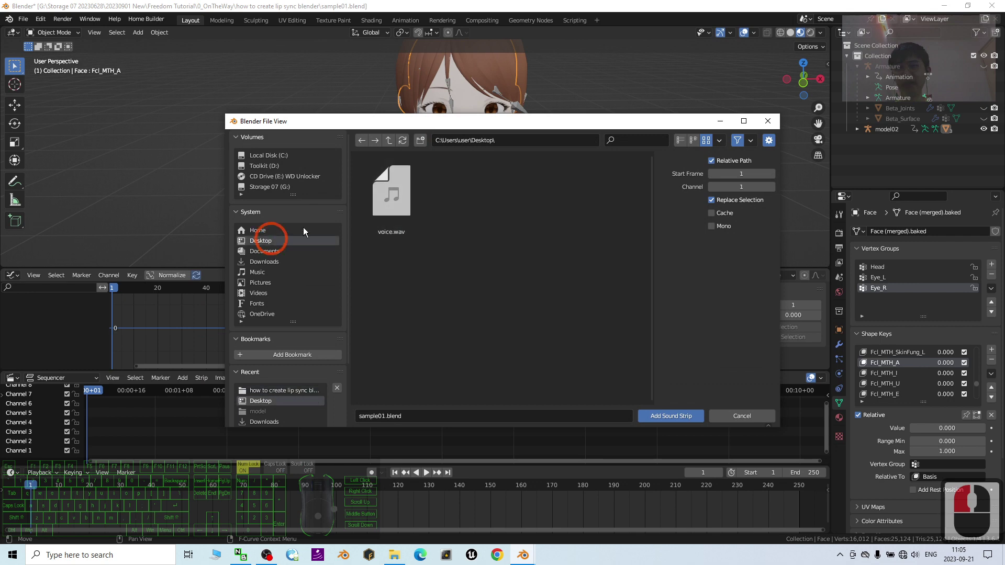
pyautogui.click(392, 211)
pyautogui.click(394, 202)
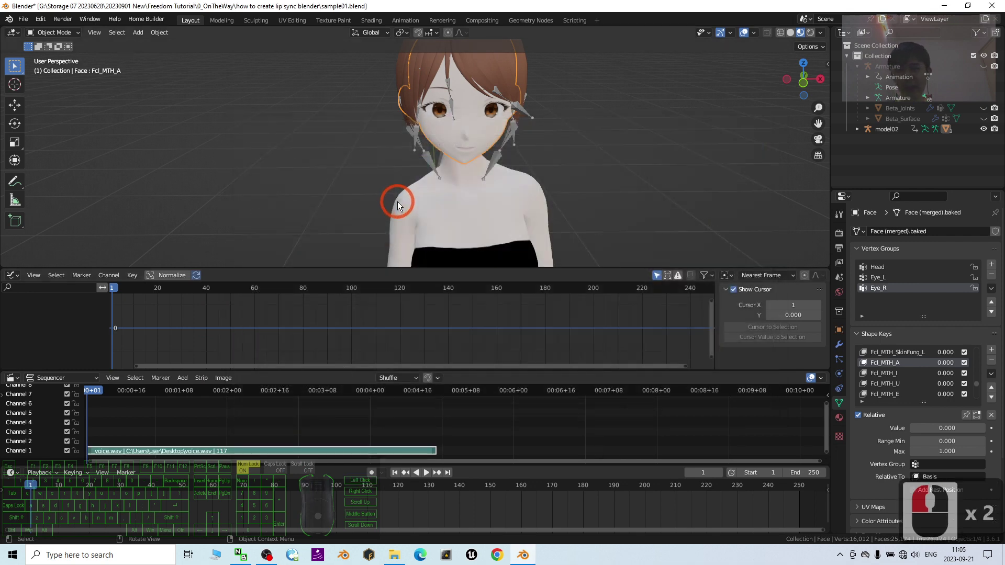
# Step: Play the animation to check the voice sound strip and return the playhead to frame 1
pyautogui.click(425, 472)
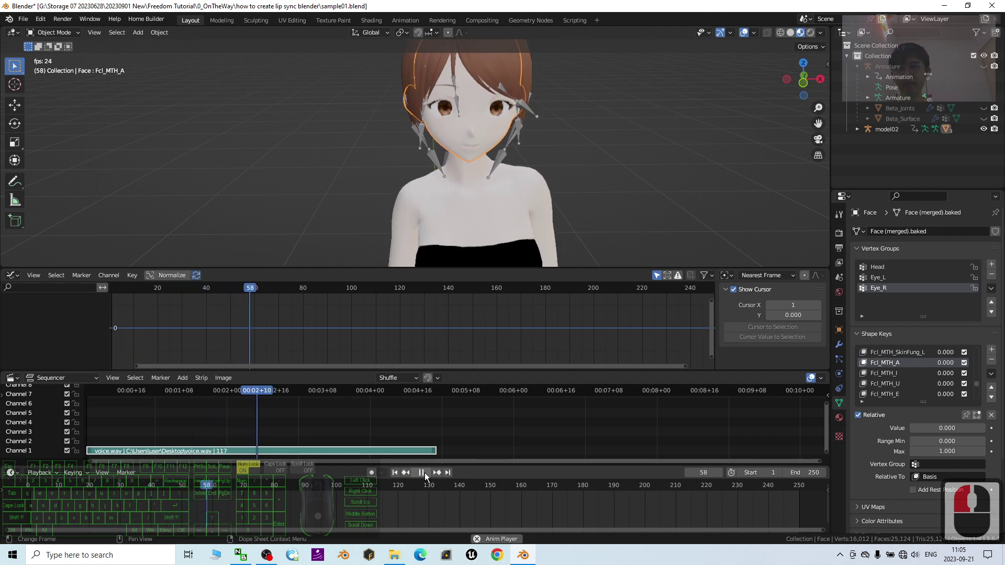
pyautogui.click(422, 472)
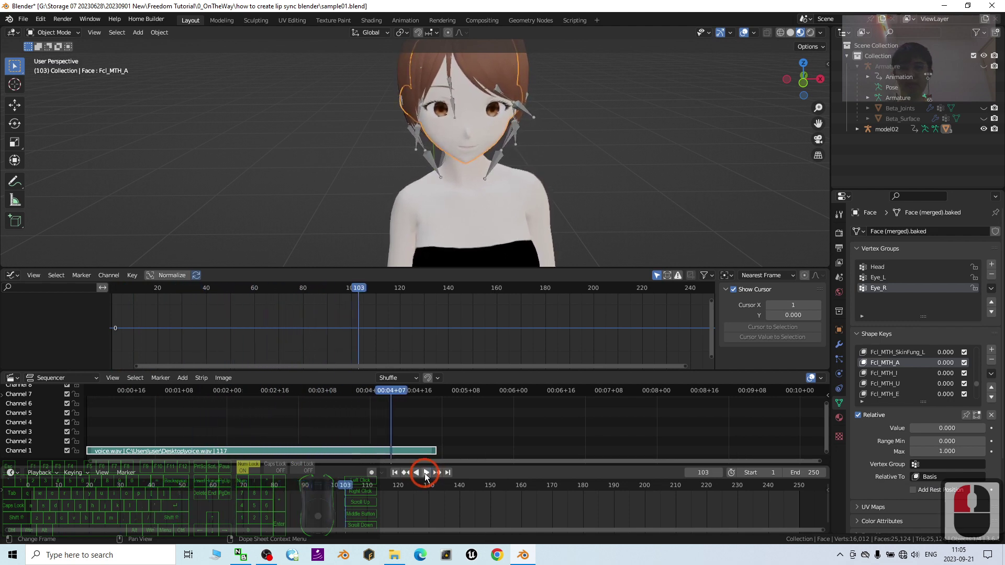
pyautogui.click(393, 473)
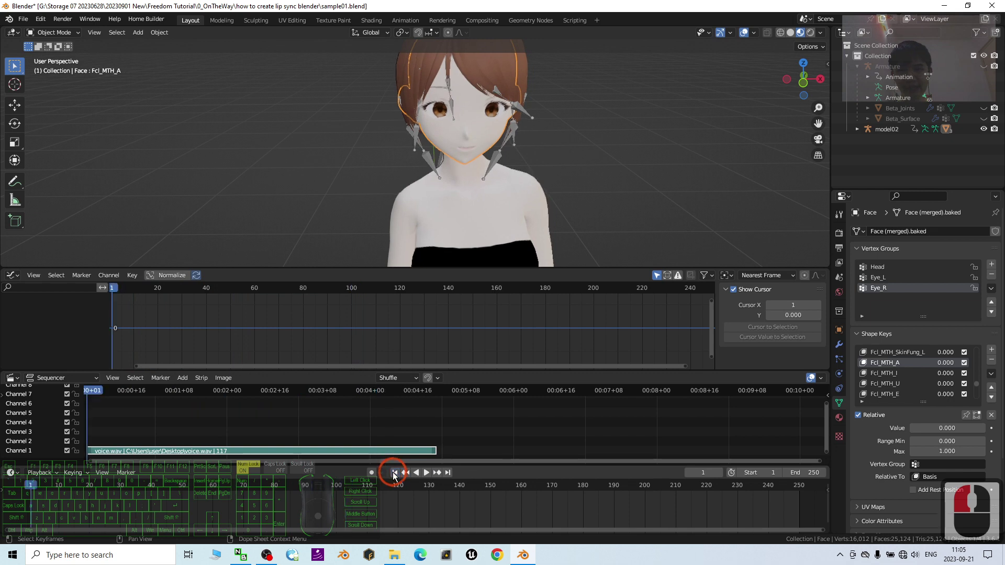
pyautogui.click(913, 558)
pyautogui.click(161, 283)
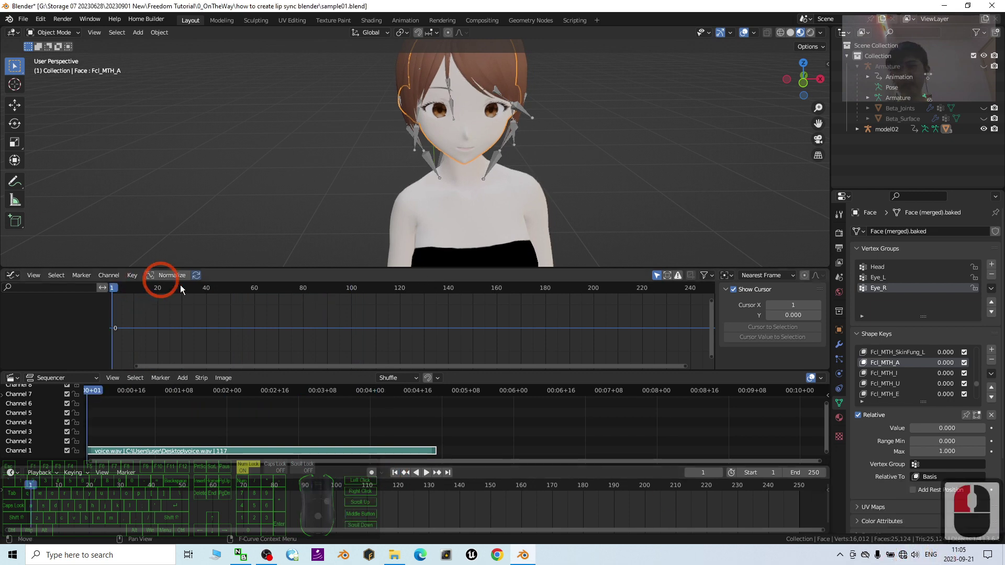
pyautogui.click(30, 281)
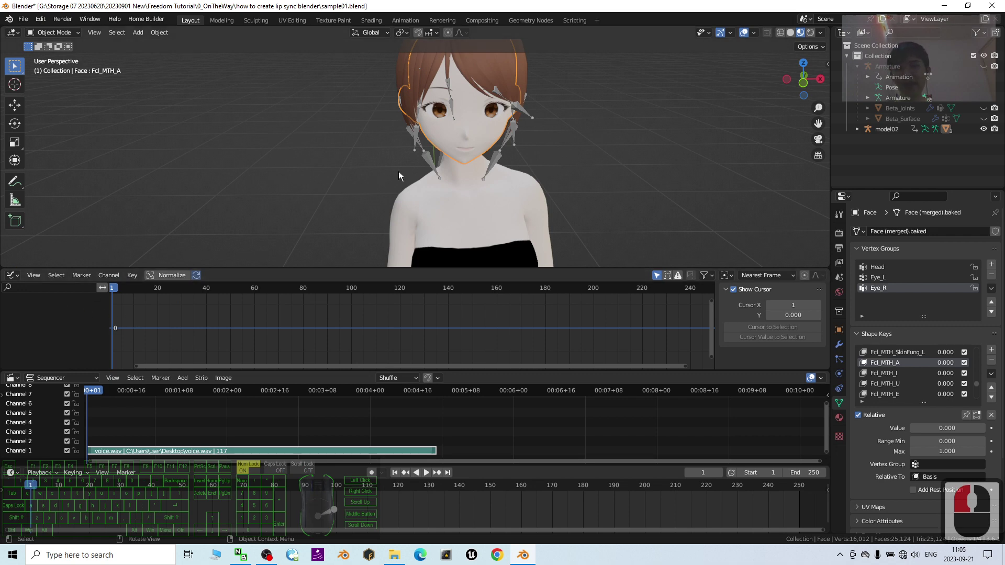
pyautogui.click(451, 178)
pyautogui.click(473, 122)
pyautogui.click(481, 123)
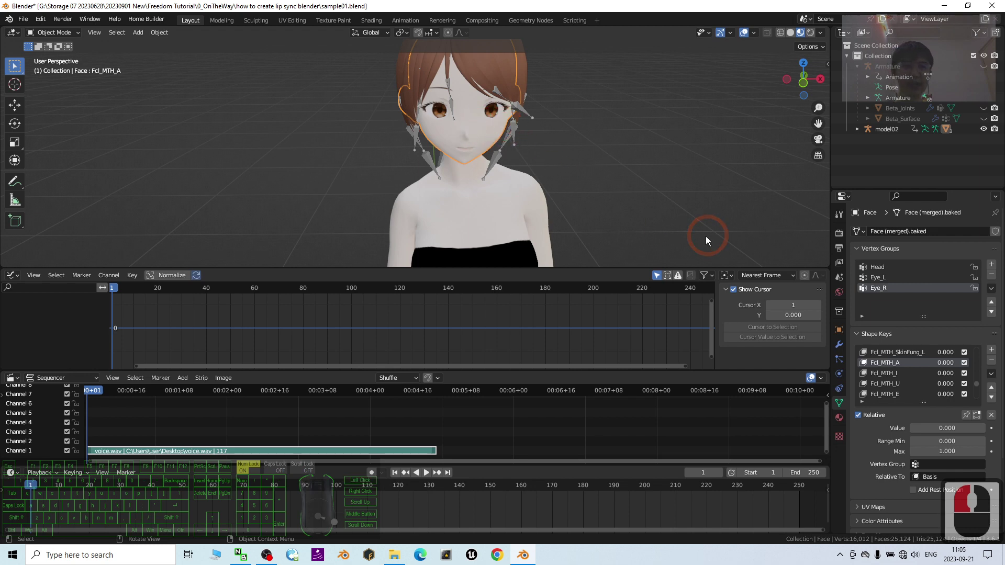
# Step: Insert a keyframe on the value of the Fcl_MTH_A shape key at frame 1
pyautogui.keyDown('ctrl'); pyautogui.moveTo(706, 236); pyautogui.dragTo(587, 181, button='middle'); pyautogui.keyUp('ctrl')
pyautogui.keyDown('shift'); pyautogui.moveTo(631, 156); pyautogui.dragTo(513, 226, button='middle'); pyautogui.keyUp('shift')
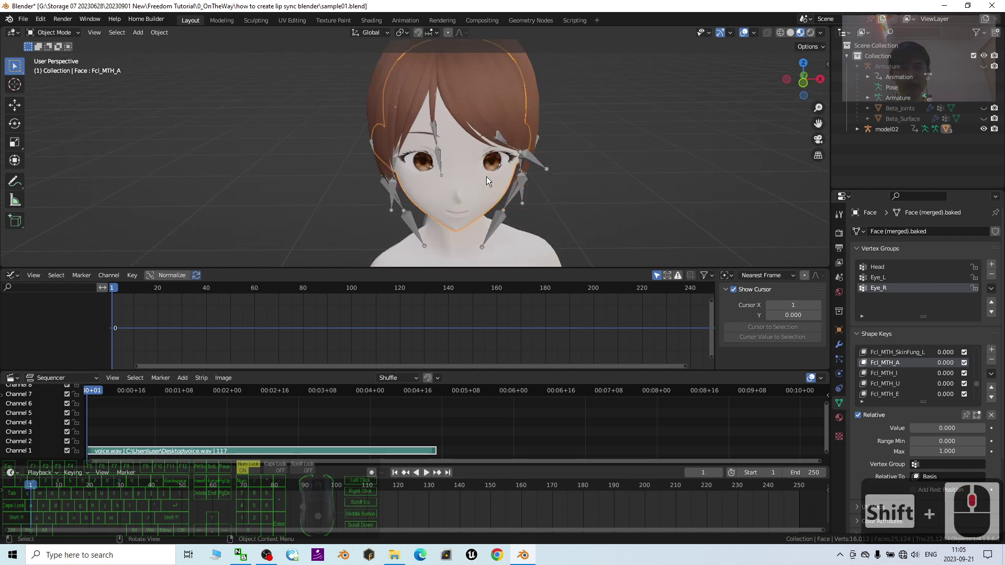
pyautogui.moveTo(947, 364); pyautogui.dragTo(461, 231)
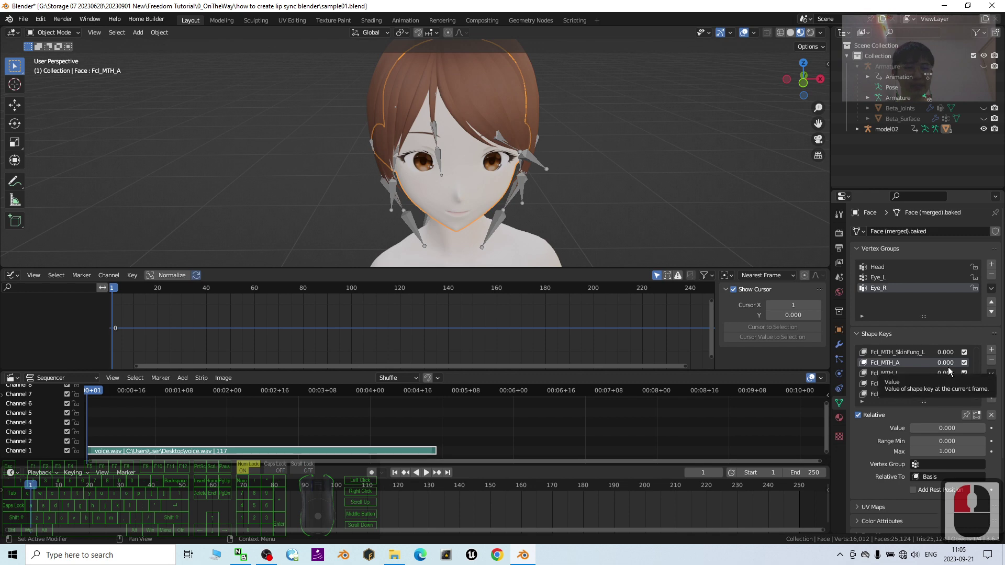
pyautogui.click(992, 430)
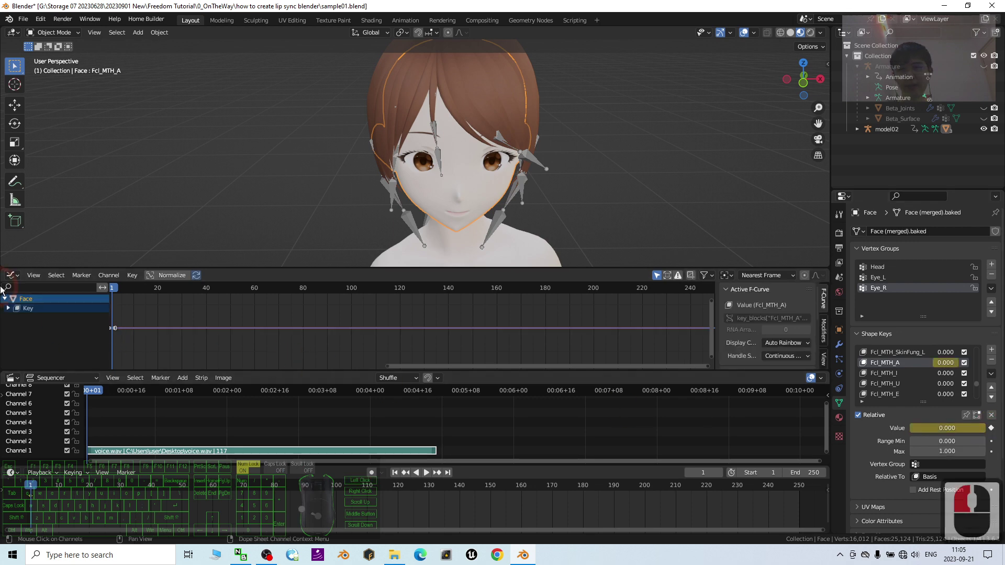
# Step: Expand the face's Key group in the Graph Editor and select the Value (Fcl_MTH_A) channel
pyautogui.click(9, 309)
pyautogui.click(51, 318)
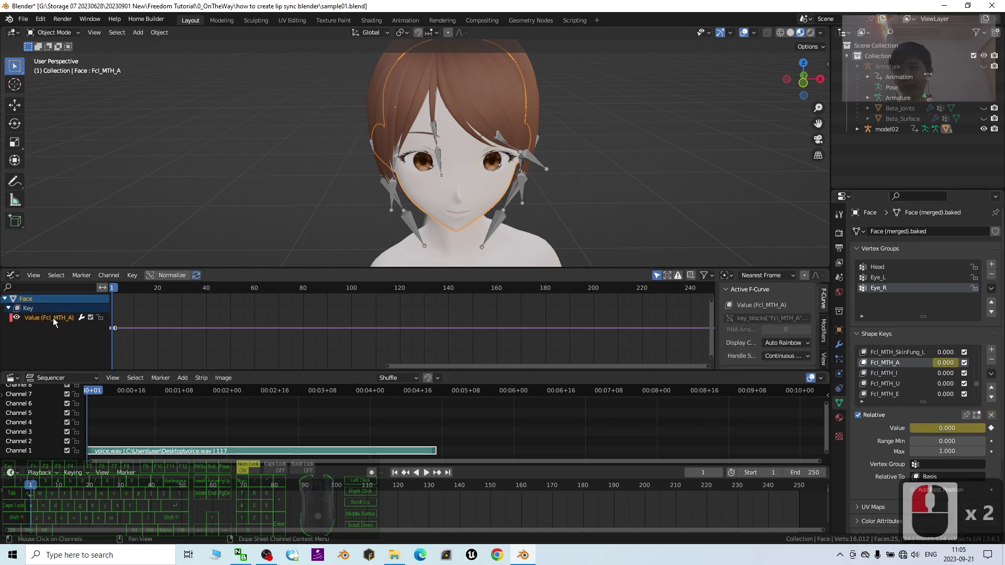
pyautogui.click(44, 316)
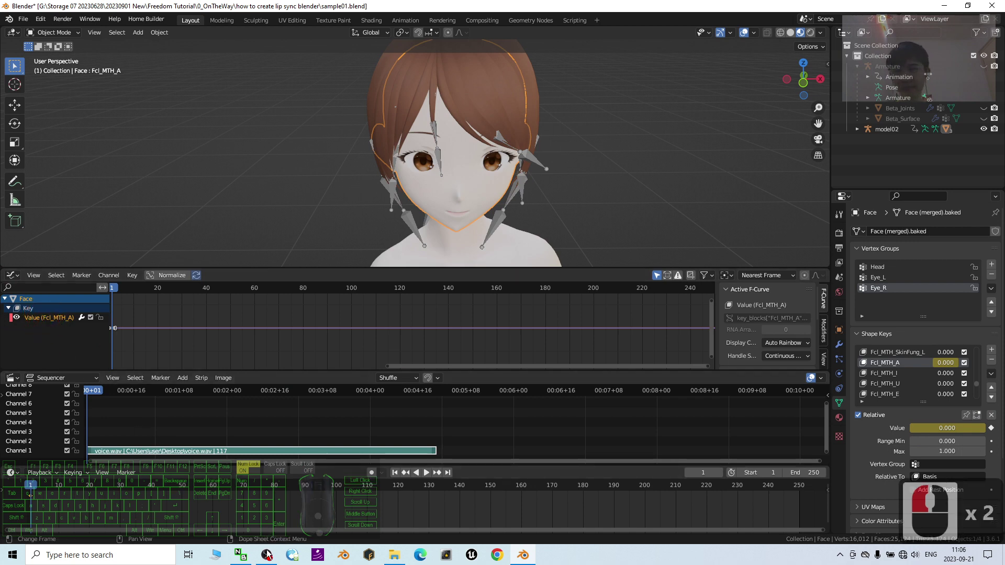
pyautogui.moveTo(272, 561)
pyautogui.click(269, 482)
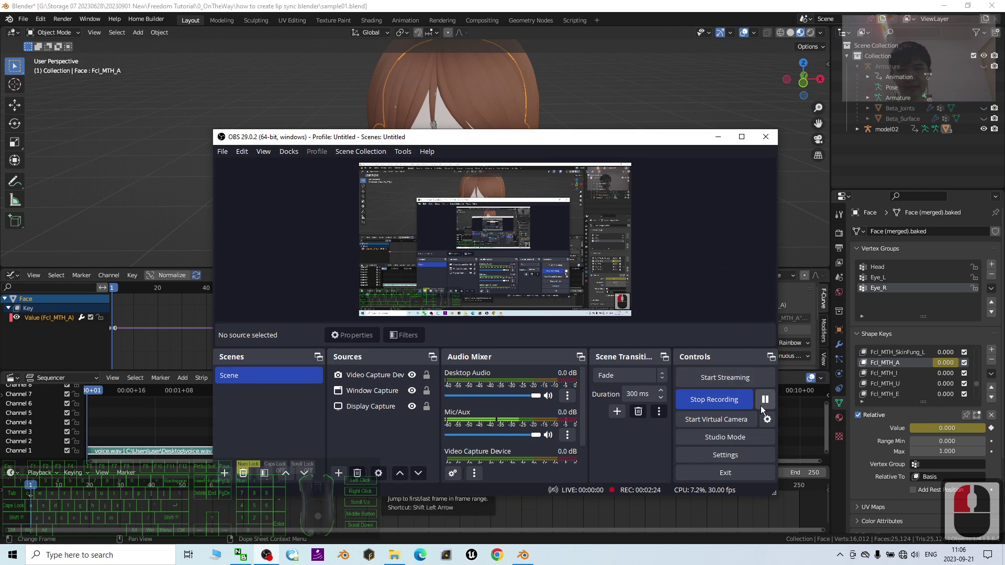
pyautogui.click(739, 184)
pyautogui.click(717, 136)
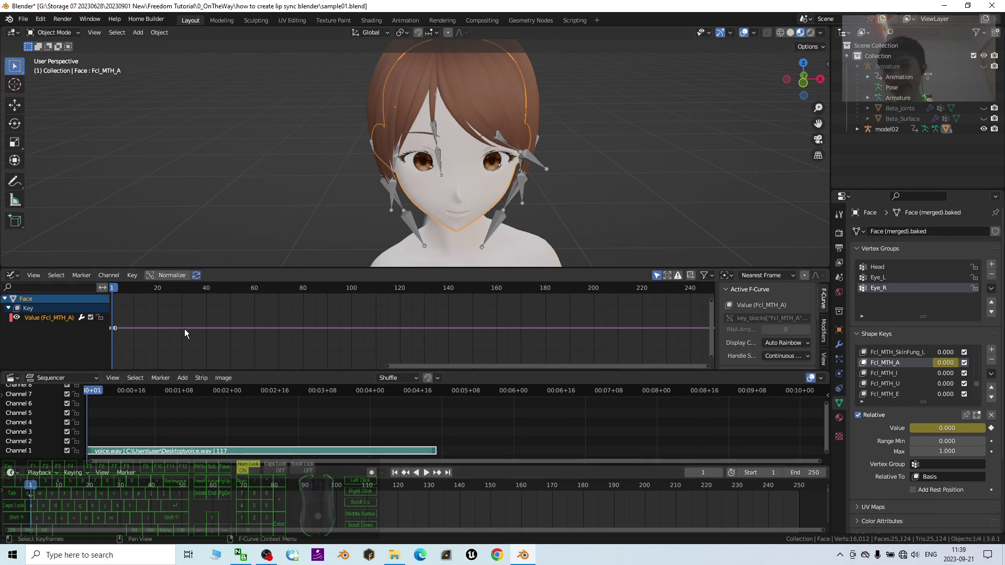
# Step: Bake the sound file voice.wav to the F-curve of the Value (Fcl_MTH_A) channel, using the default bake settings
pyautogui.click(48, 319)
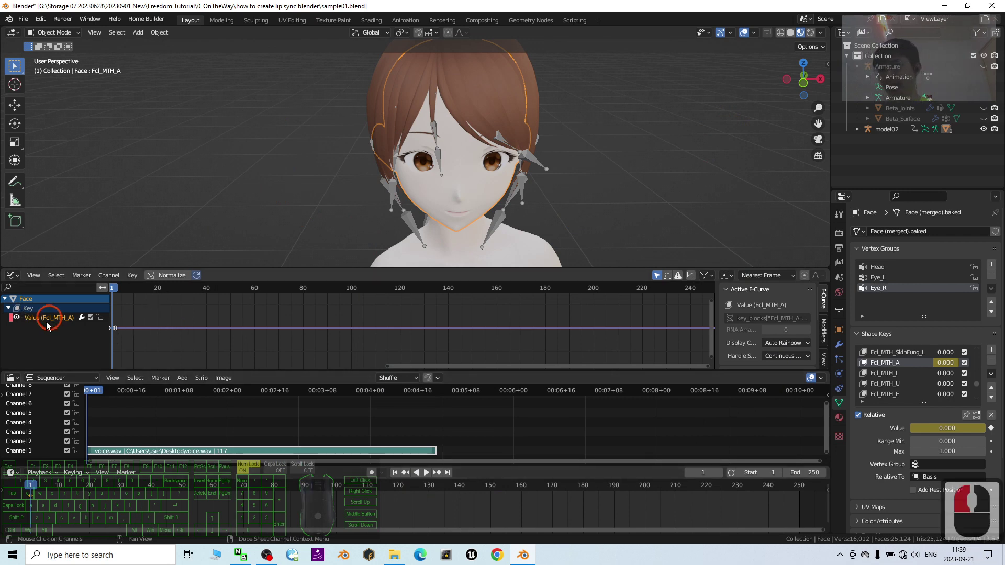
pyautogui.click(44, 319)
pyautogui.click(42, 319)
pyautogui.click(39, 320)
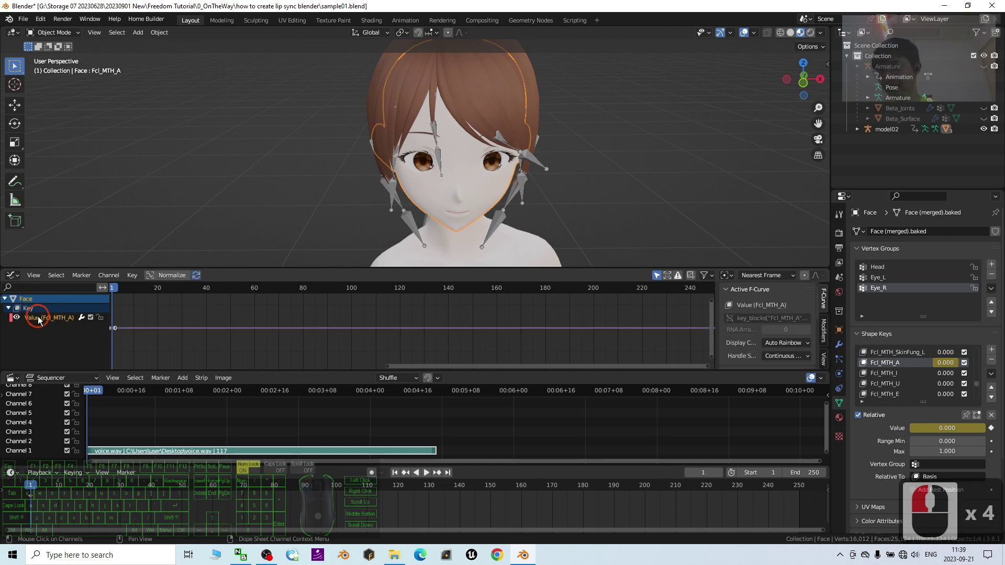
pyautogui.click(48, 321)
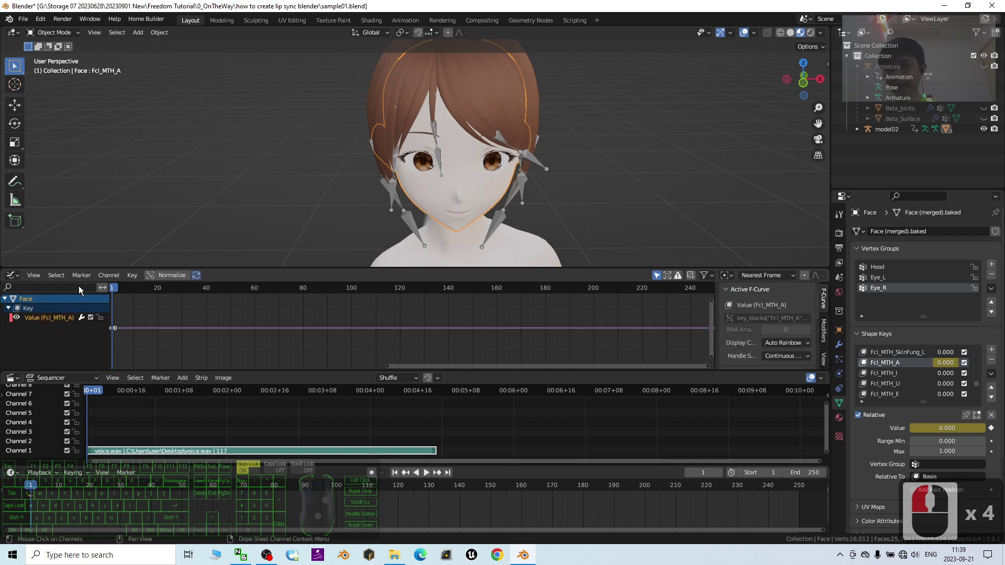
pyautogui.click(103, 275)
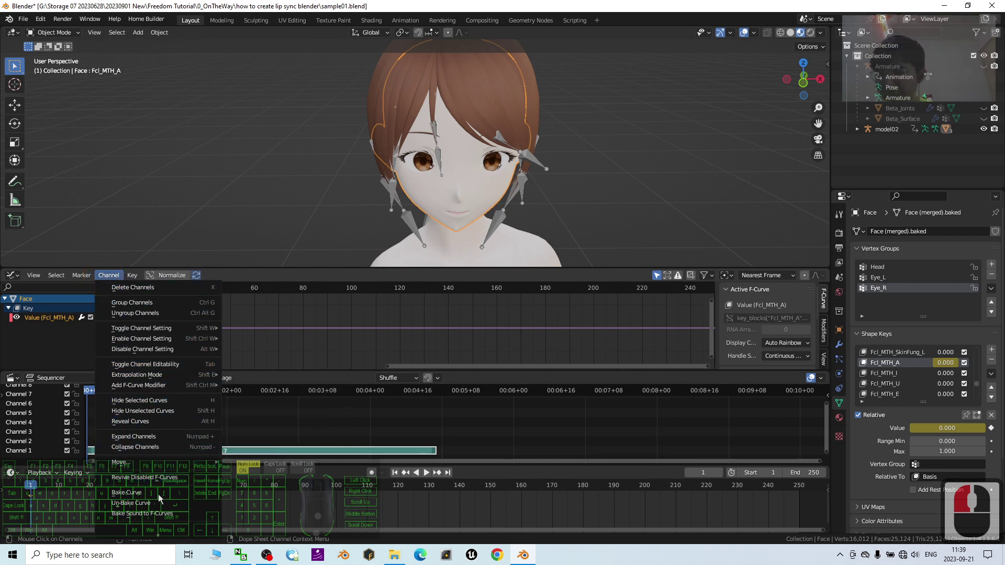
pyautogui.click(187, 514)
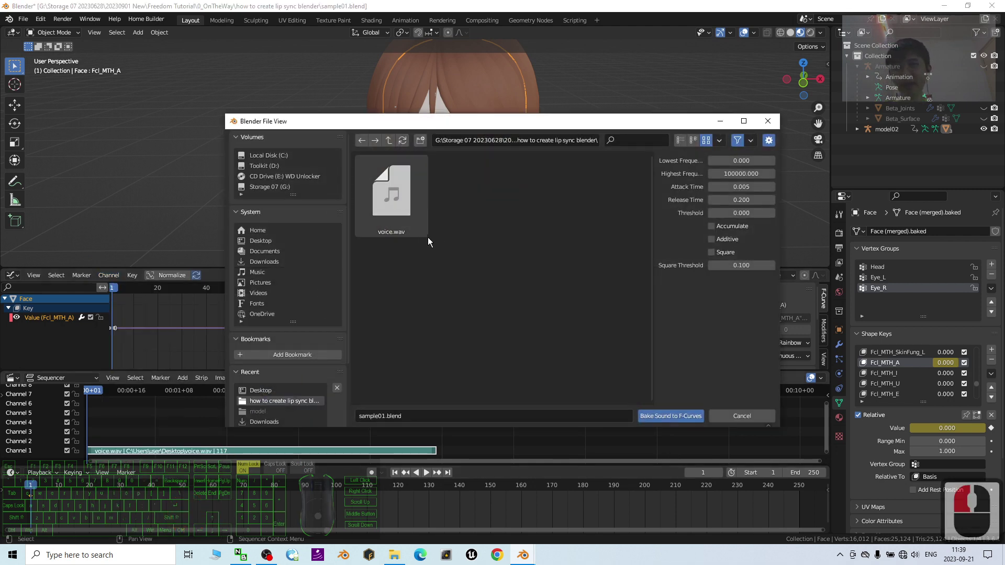
pyautogui.doubleClick(400, 208)
pyautogui.doubleClick(397, 205)
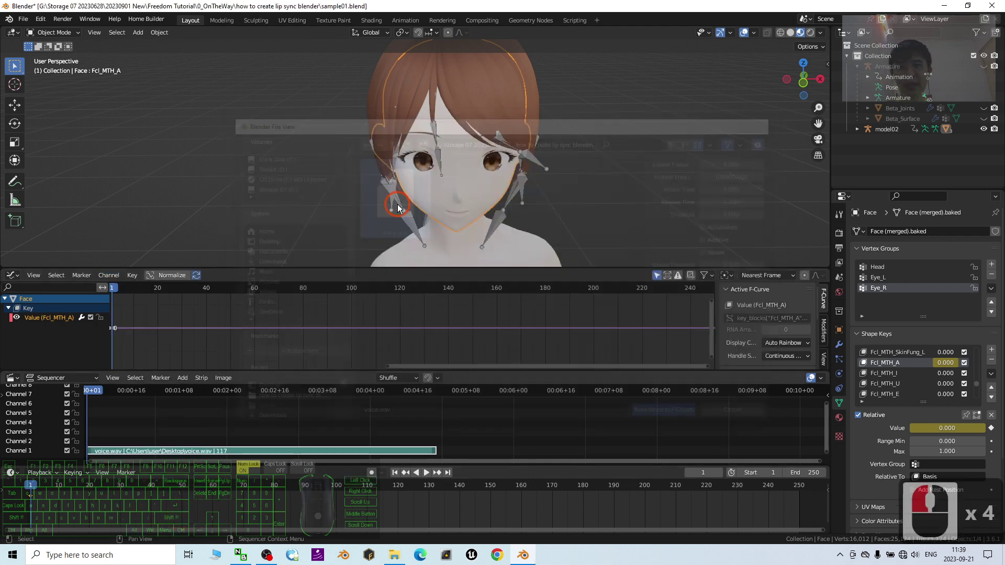
# Step: Examine the shape of the baked Fcl_MTH_A curve closely, starting from frame 1
pyautogui.scroll(4, 211, 327)
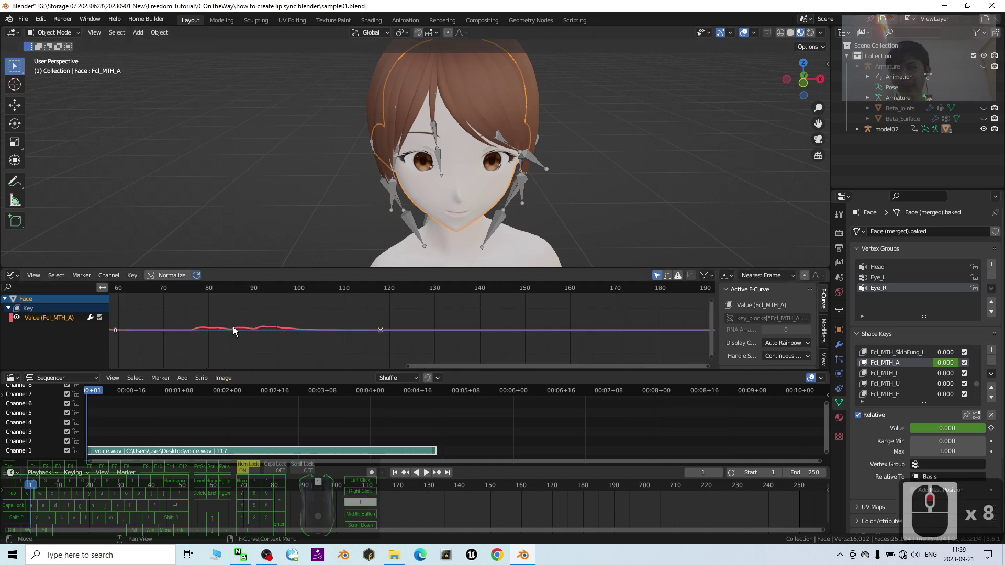
pyautogui.moveTo(442, 365); pyautogui.dragTo(183, 324)
pyautogui.scroll(4, 240, 331)
pyautogui.scroll(1, 272, 359)
pyautogui.scroll(2, 183, 325)
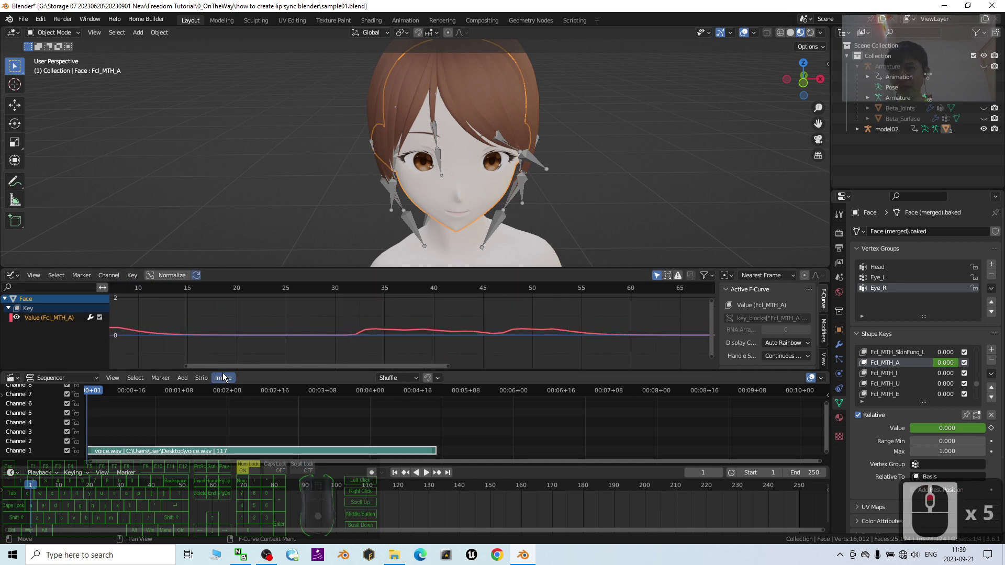
pyautogui.moveTo(225, 367); pyautogui.dragTo(216, 326)
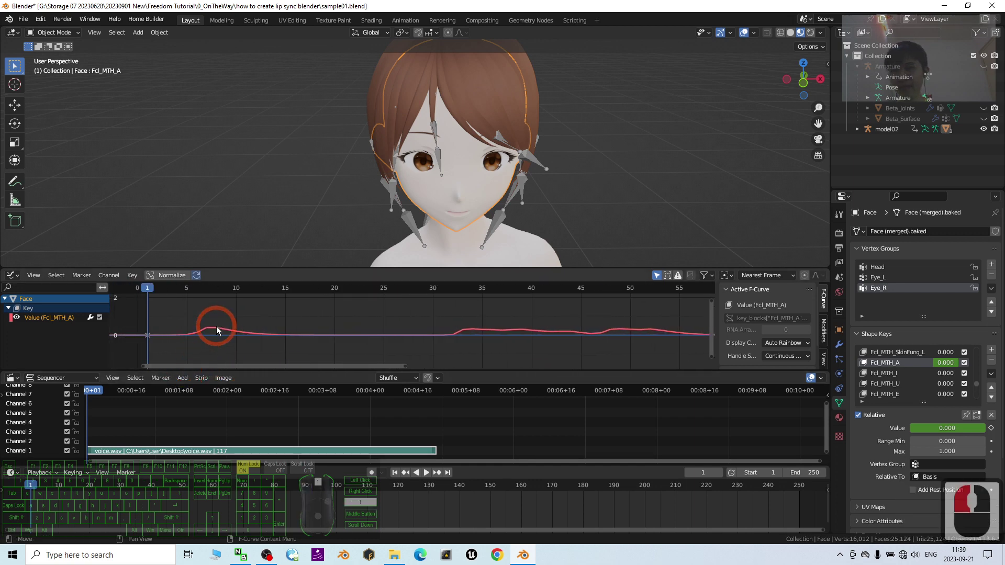
pyautogui.scroll(3, 216, 326)
pyautogui.moveTo(214, 363); pyautogui.dragTo(199, 363)
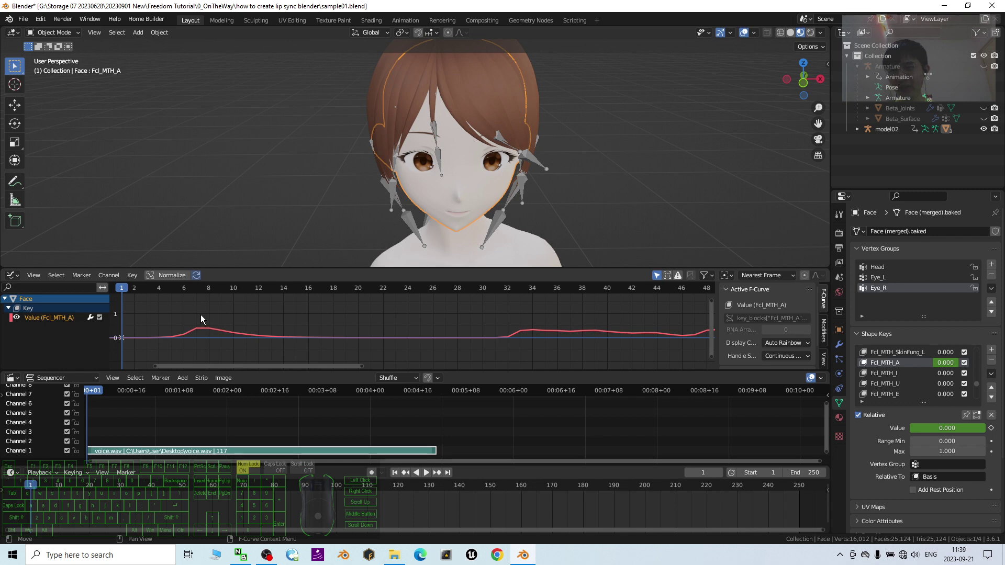
pyautogui.click(201, 329)
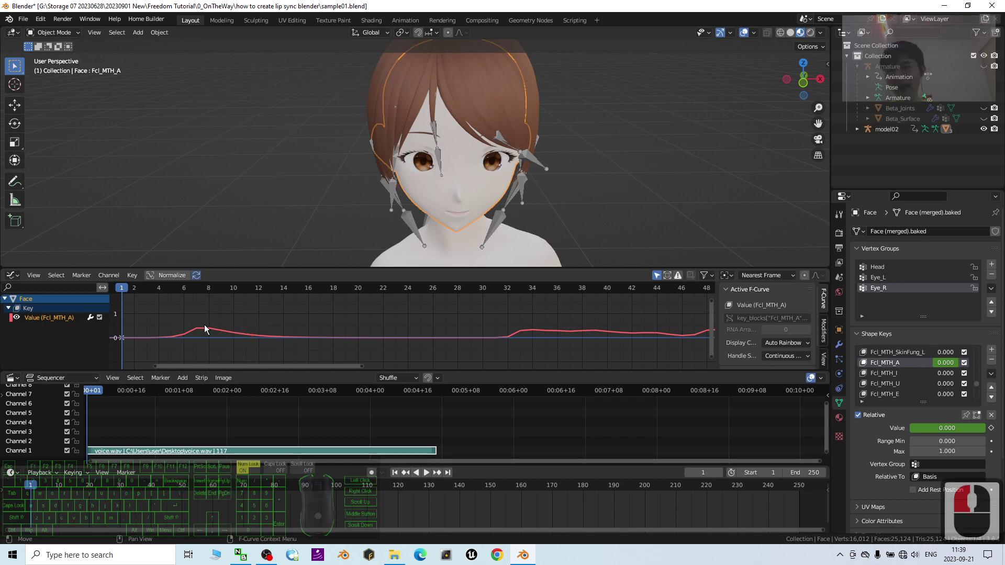
pyautogui.doubleClick(225, 328)
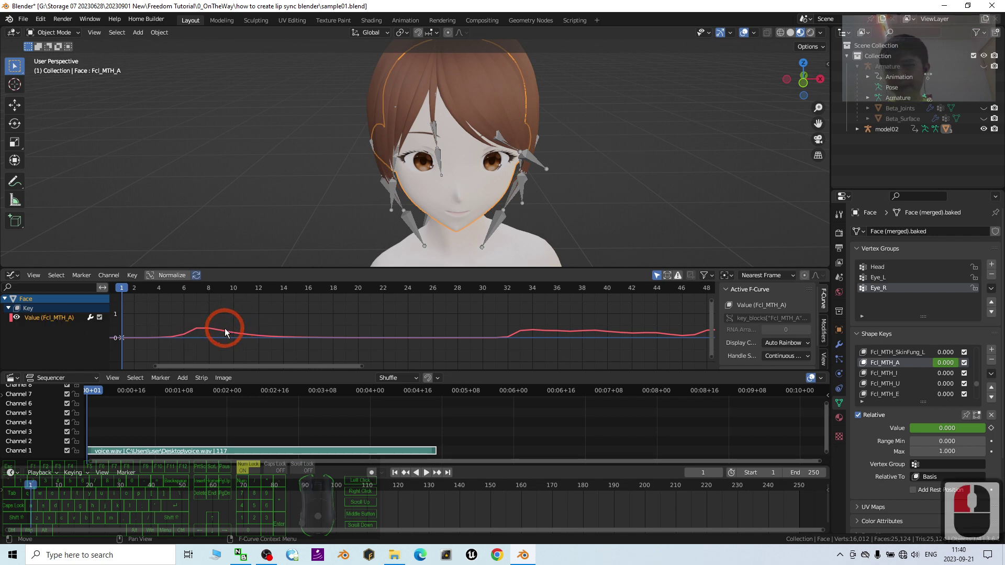
# Step: Un-bake the Fcl_MTH_A curve into editable keyframes and deselect them
pyautogui.click(107, 278)
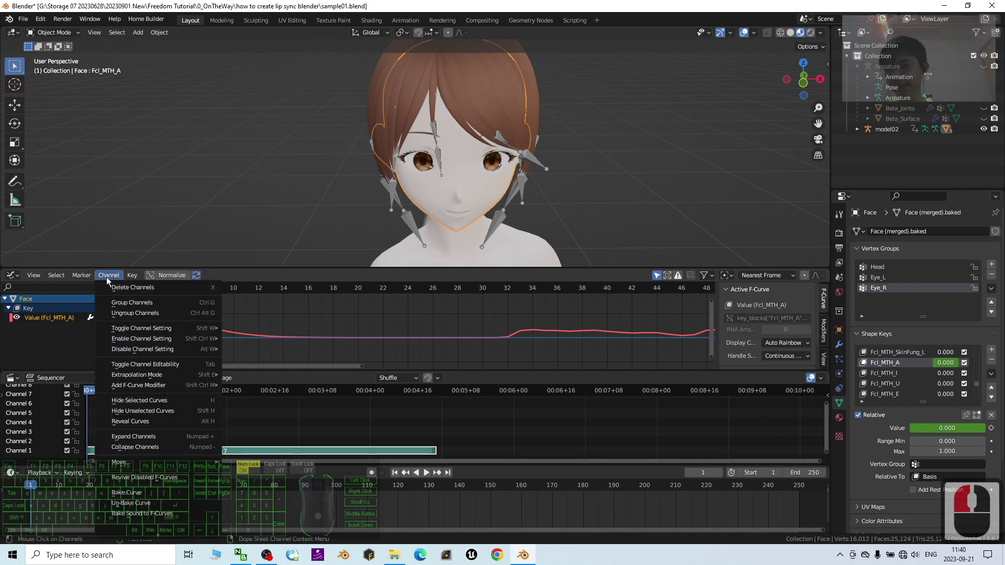
pyautogui.click(137, 502)
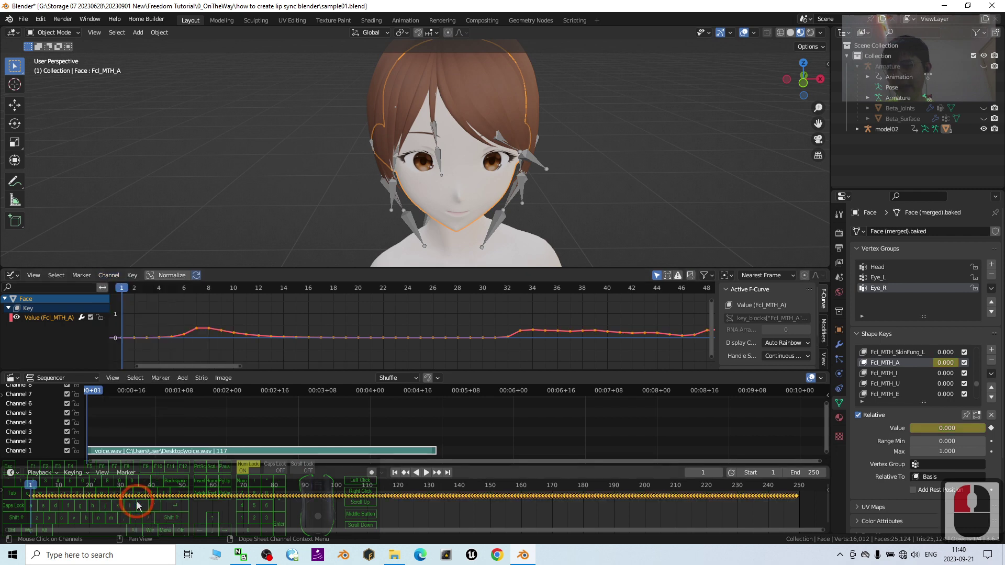
pyautogui.click(249, 319)
pyautogui.click(243, 316)
pyautogui.click(228, 317)
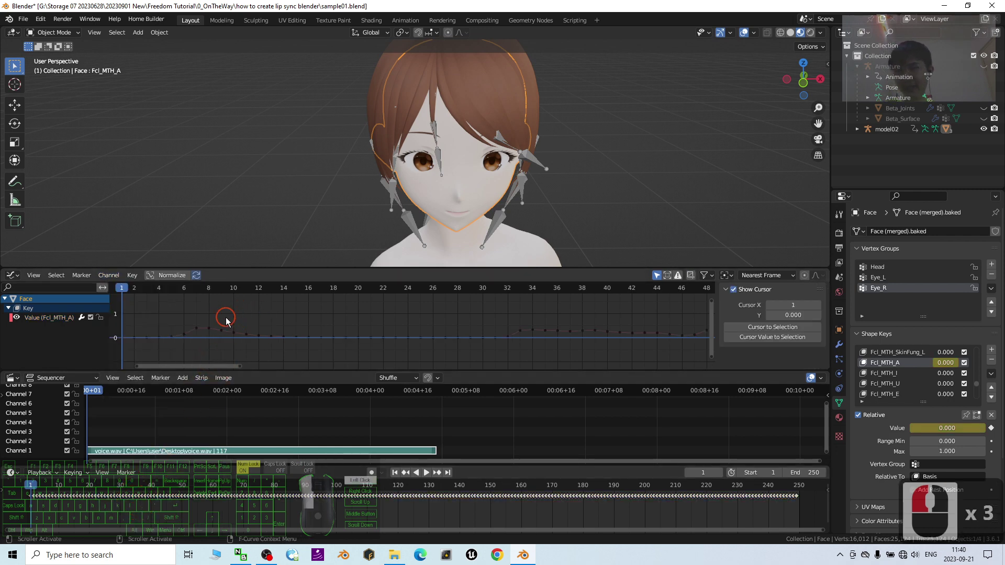
pyautogui.click(227, 318)
pyautogui.click(227, 318)
pyautogui.press('a')
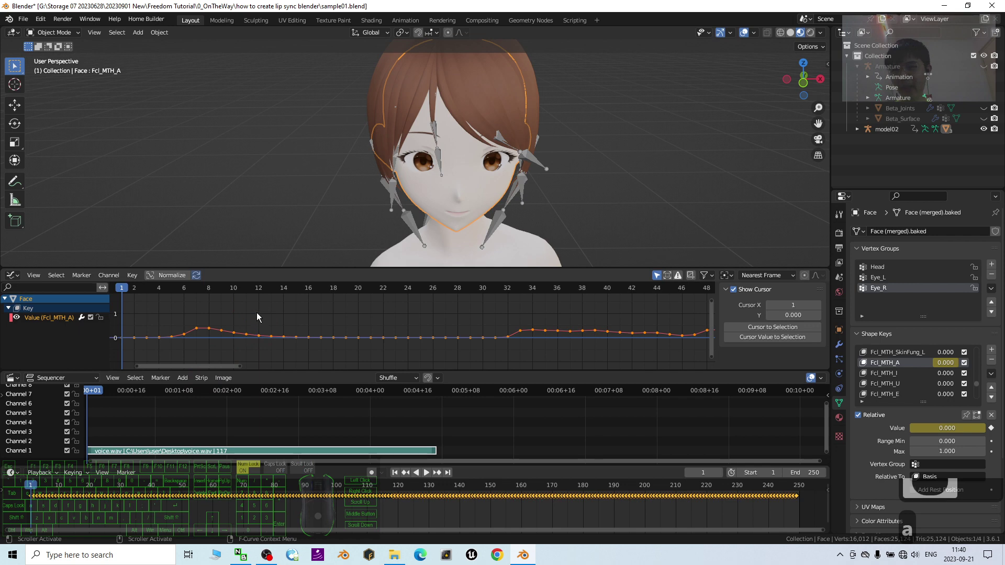
pyautogui.press('s')
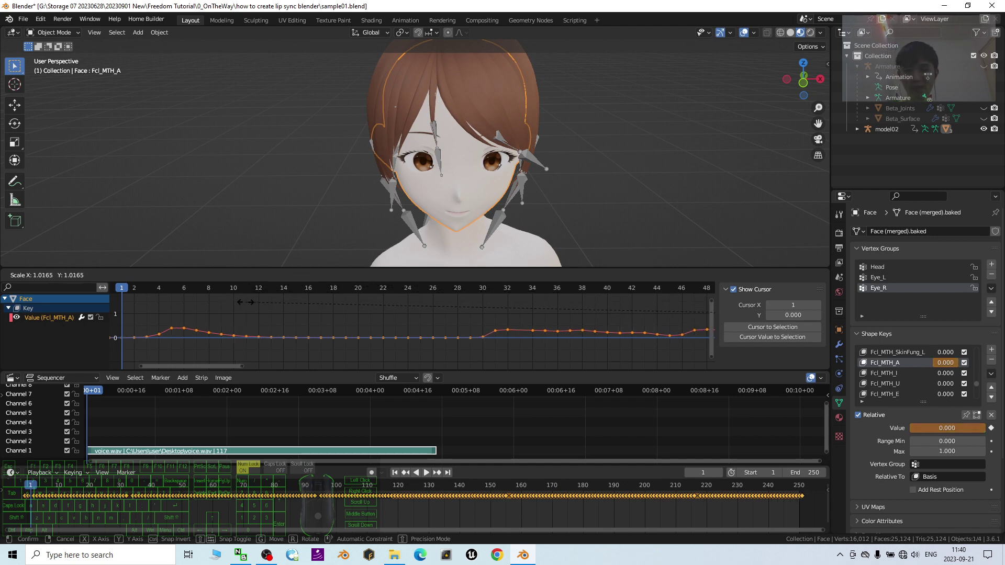
pyautogui.press('y')
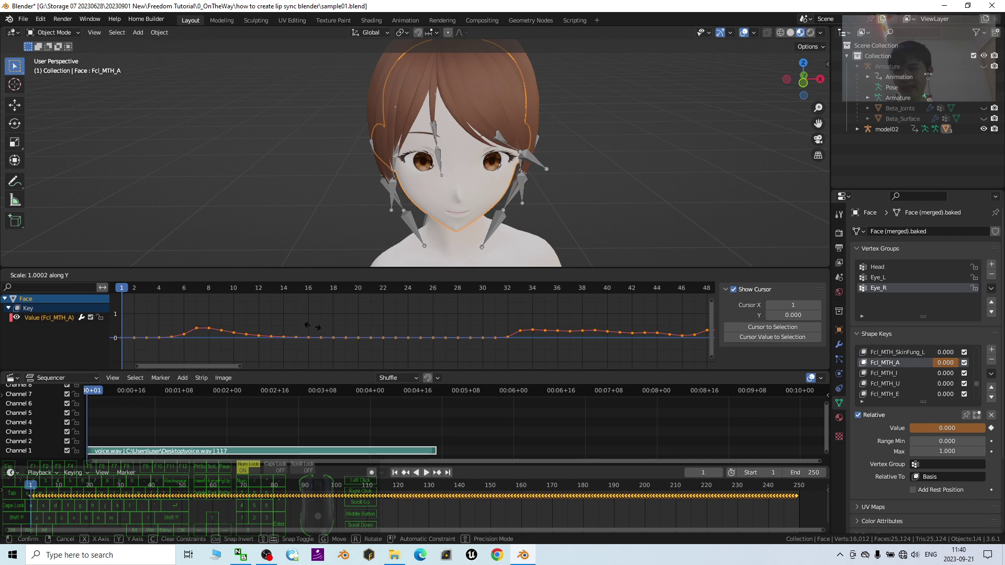
pyautogui.press('Escape')
pyautogui.click(552, 304)
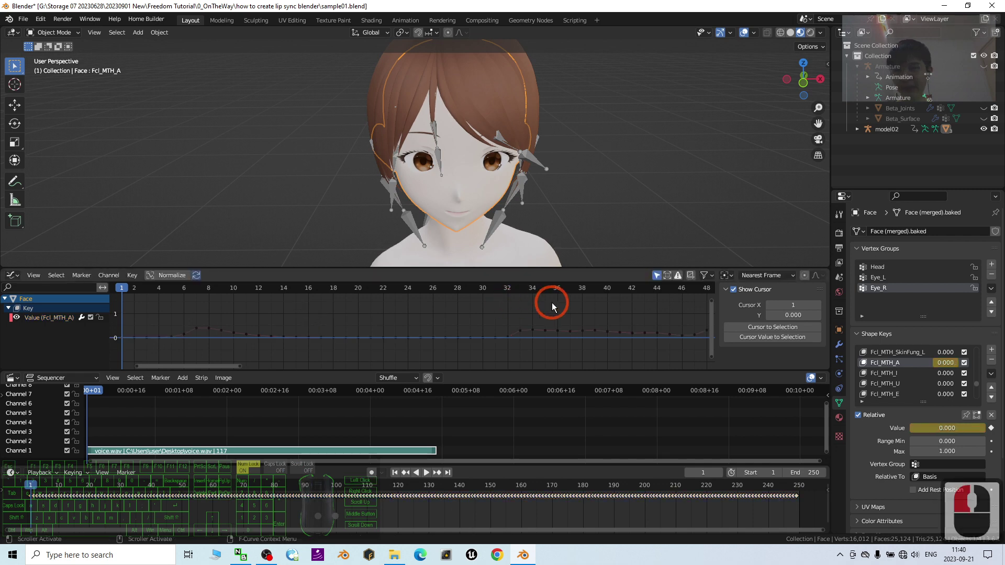
pyautogui.click(551, 303)
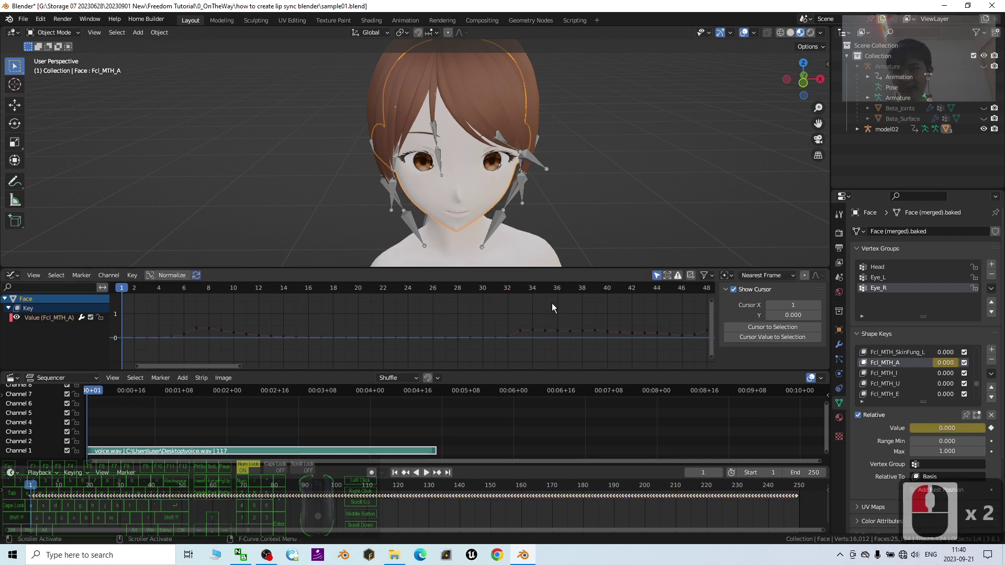
# Step: Select all keyframes of the Fcl_MTH_A curve and scale them along Y by about 1.94
pyautogui.press('a')
pyautogui.press('s')
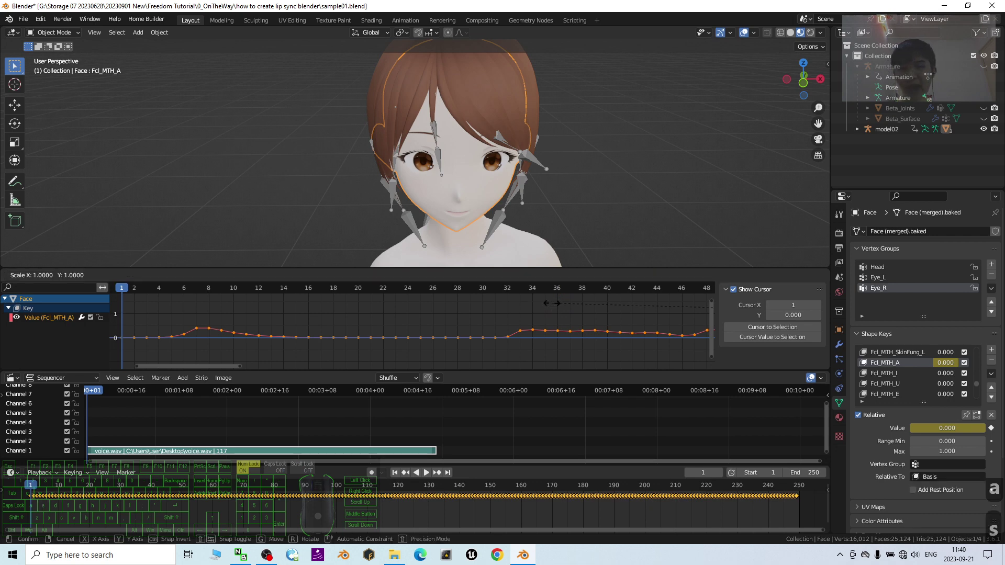
pyautogui.press('y')
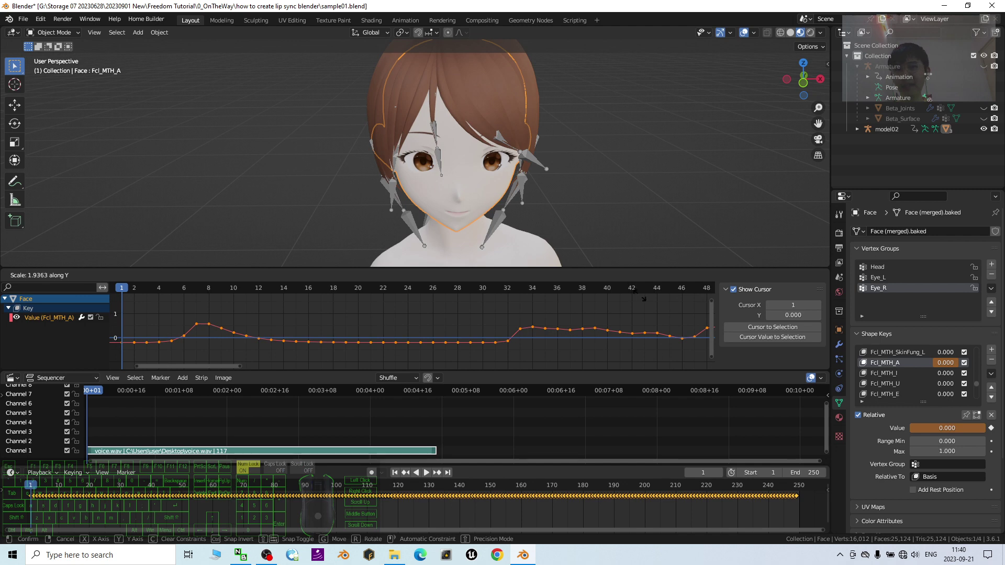
pyautogui.click(416, 297)
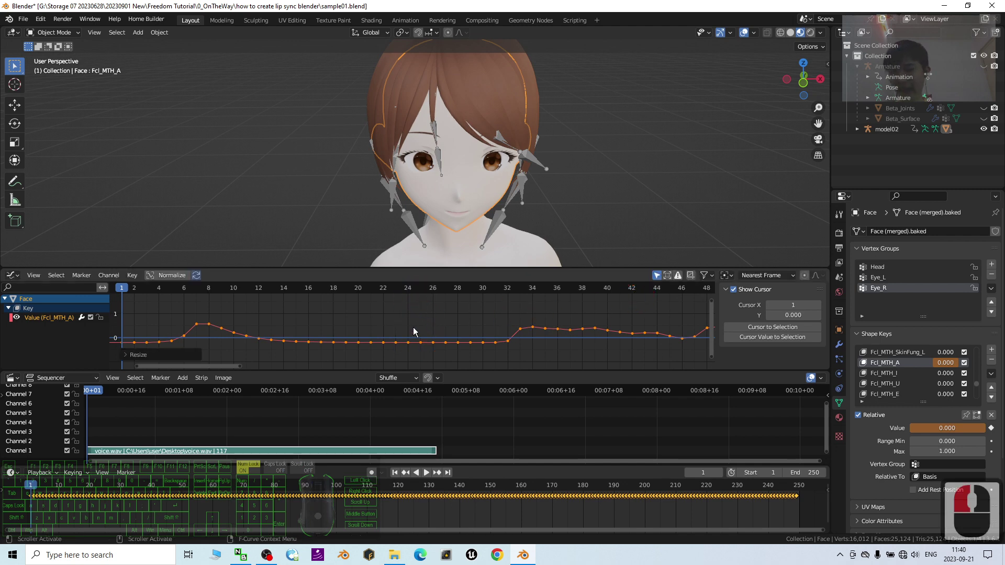
# Step: Move all keyframes of the Fcl_MTH_A curve up by 0.22 along Y
pyautogui.press('g')
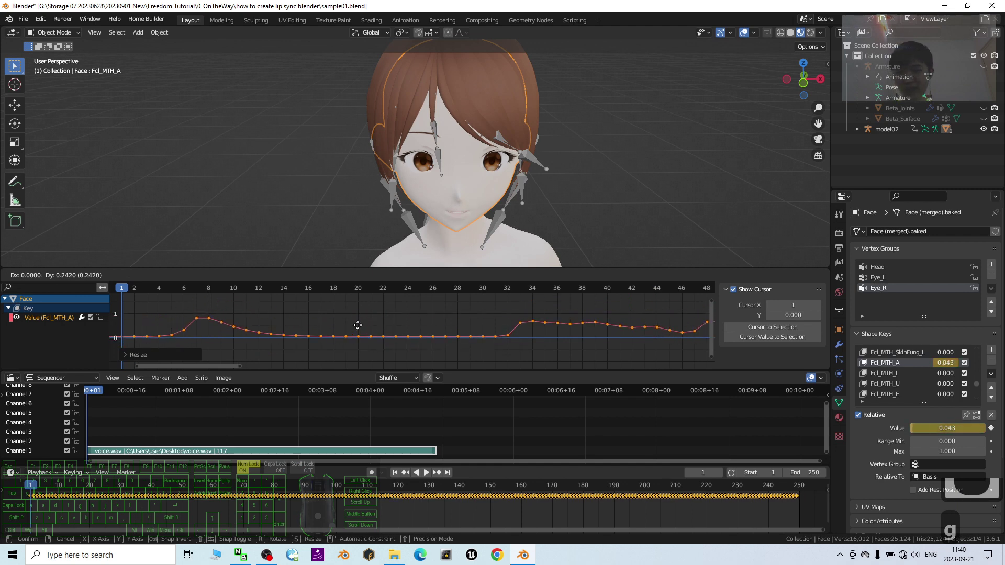
pyautogui.press('y')
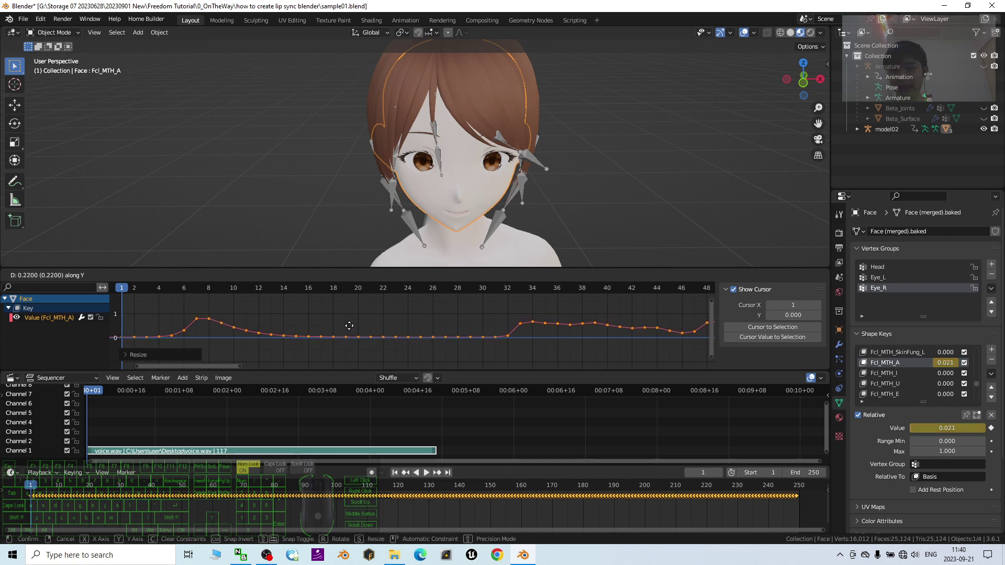
pyautogui.click(356, 326)
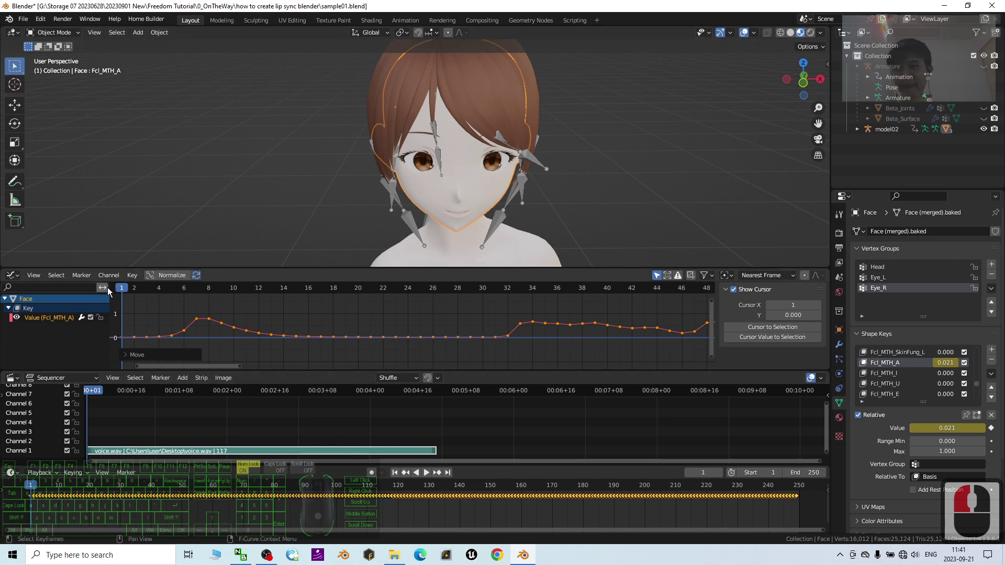
# Step: Play back the lip sync from frame 1 and again from frame 33, checking the mouth movement against the voice and the curve
pyautogui.click(427, 474)
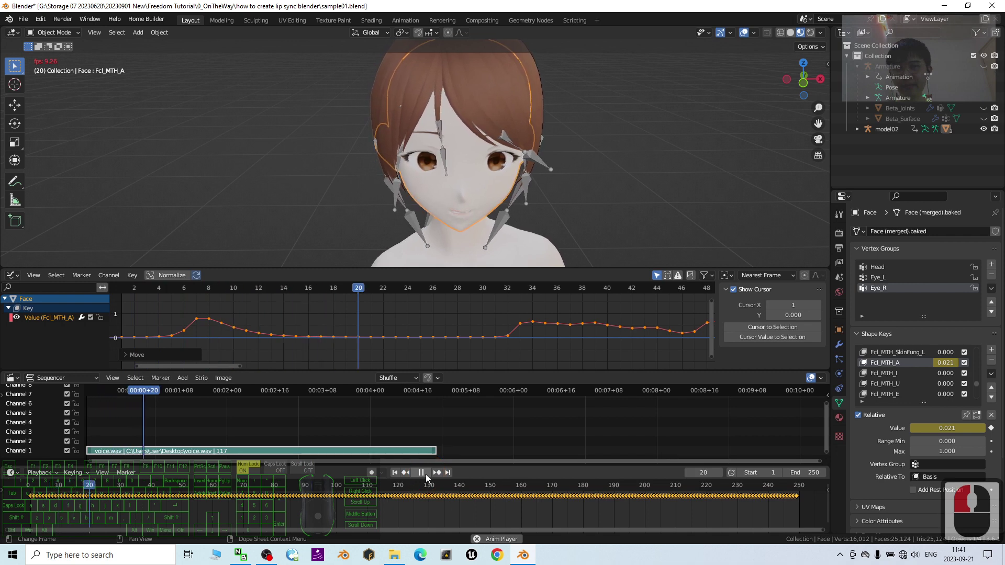
pyautogui.click(425, 474)
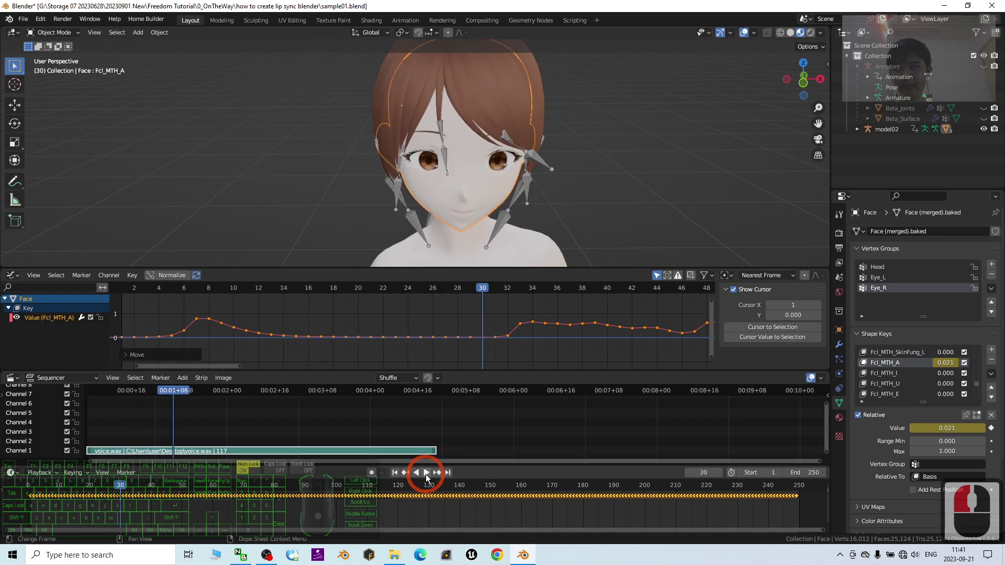
pyautogui.click(395, 473)
pyautogui.scroll(-12, 491, 314)
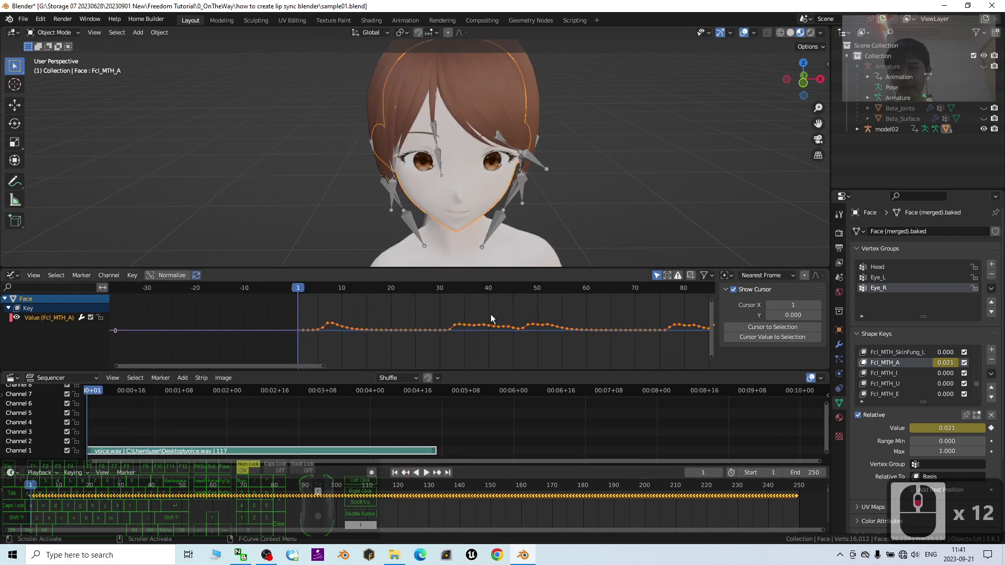
pyautogui.scroll(-8, 491, 314)
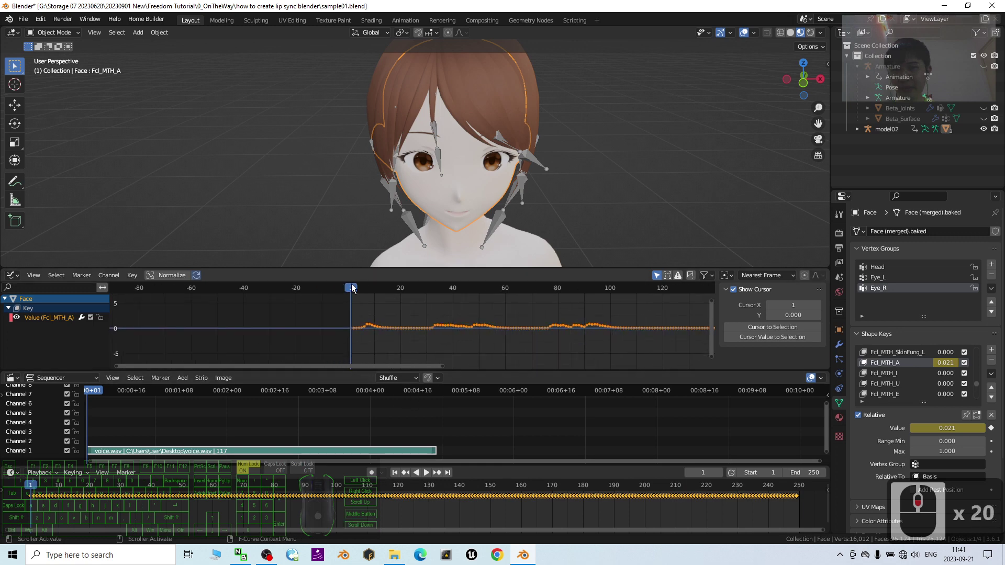
pyautogui.moveTo(352, 288); pyautogui.dragTo(434, 292)
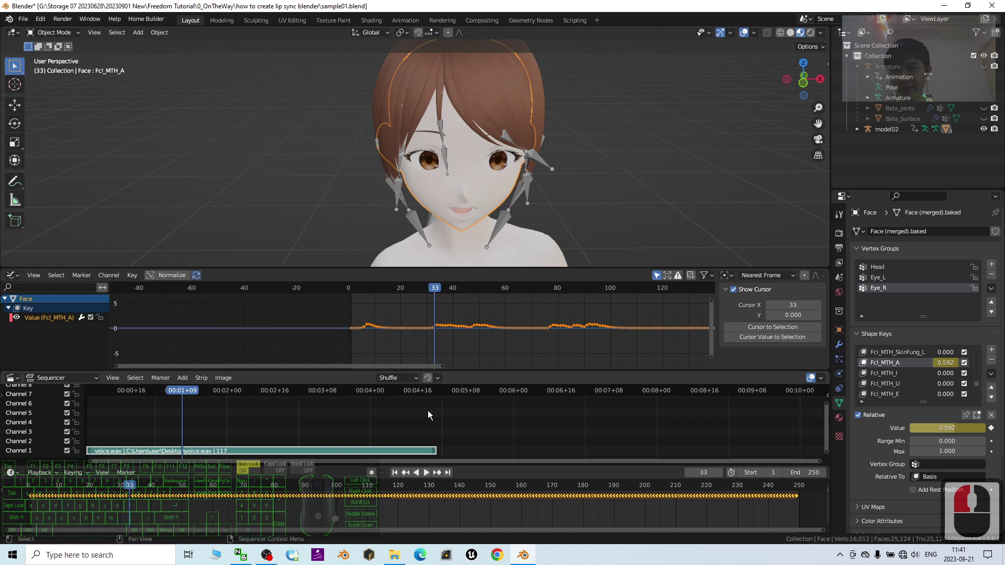
pyautogui.click(426, 472)
pyautogui.click(426, 473)
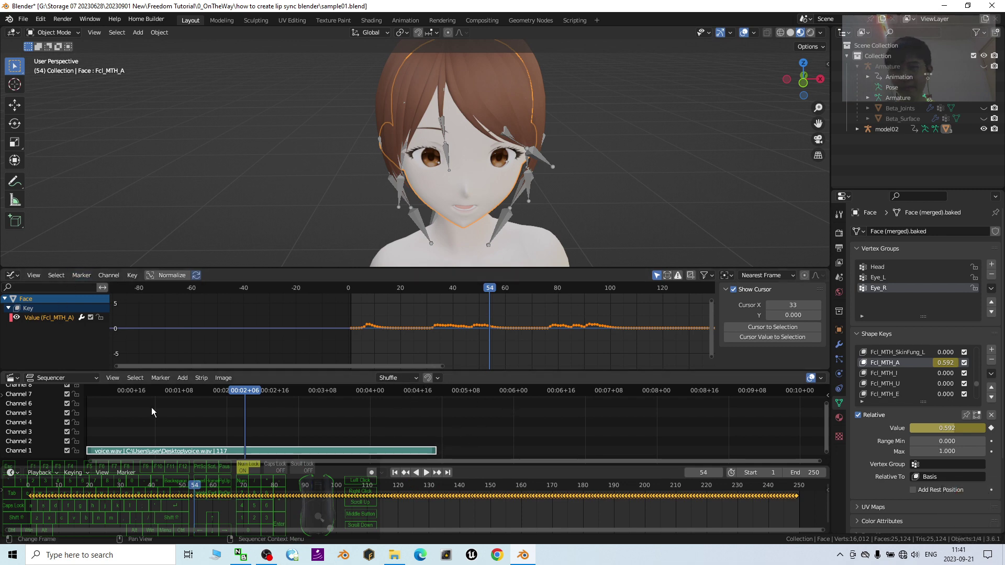
pyautogui.click(426, 474)
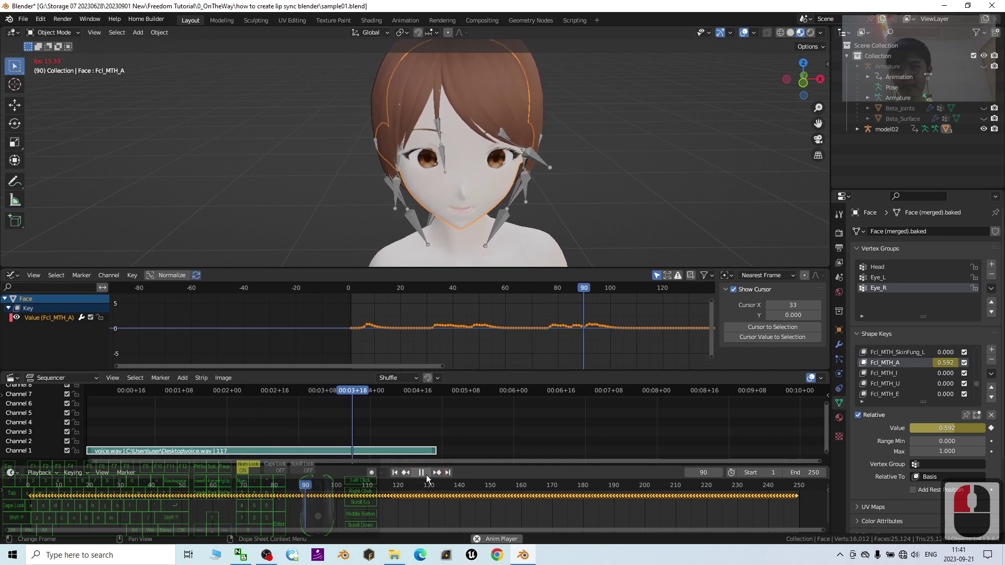
pyautogui.click(427, 474)
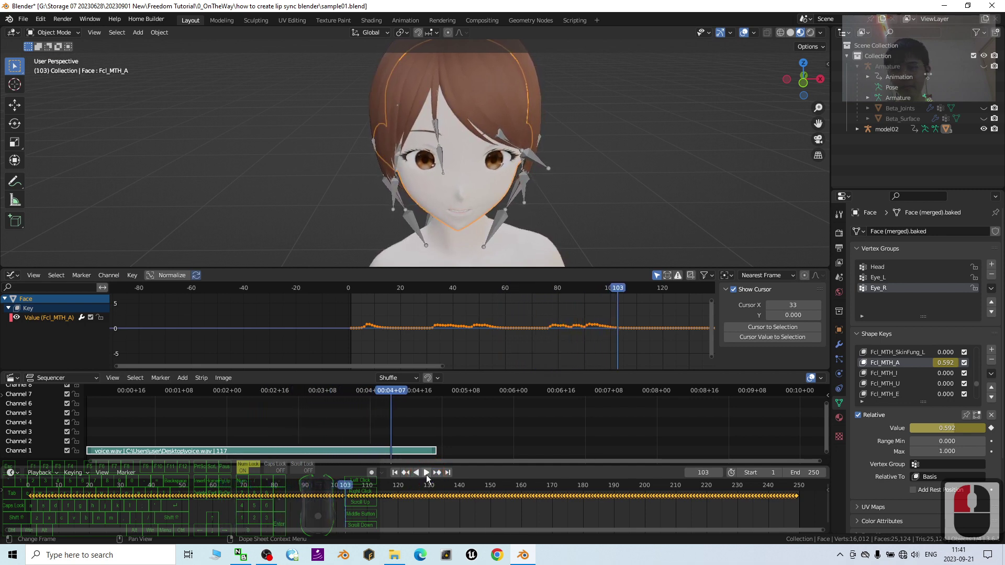
pyautogui.click(395, 473)
# Step: Replay the animation from frame 1, stop partway and inspect the character's mouth shape up close
pyautogui.click(354, 292)
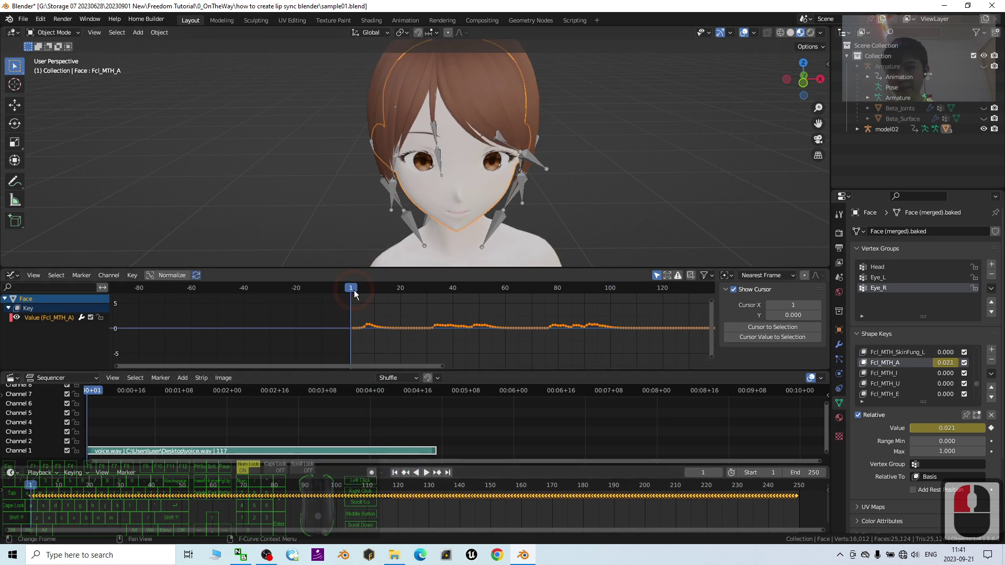
pyautogui.click(423, 473)
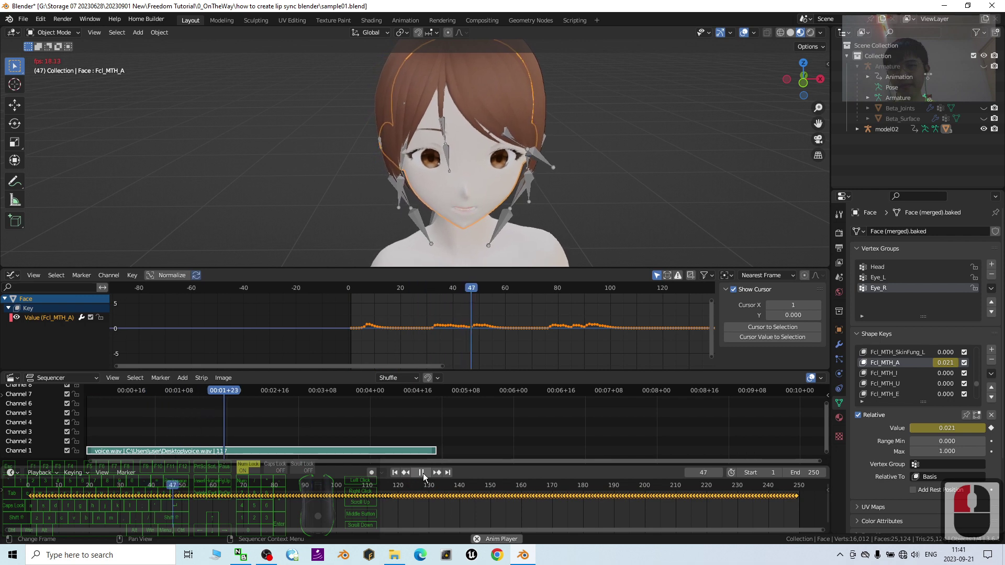
pyautogui.click(423, 473)
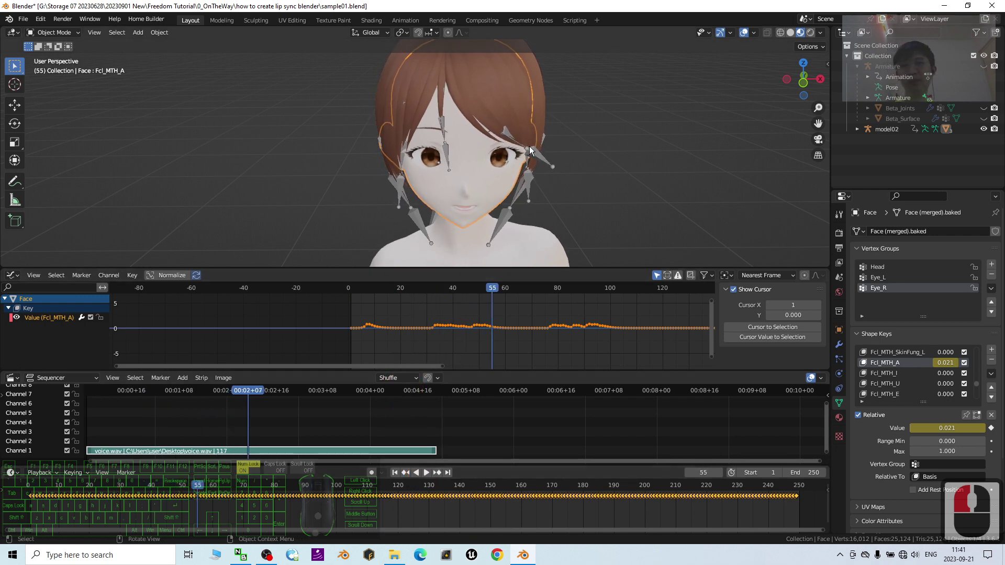
pyautogui.scroll(4, 526, 152)
pyautogui.scroll(-2, 605, 181)
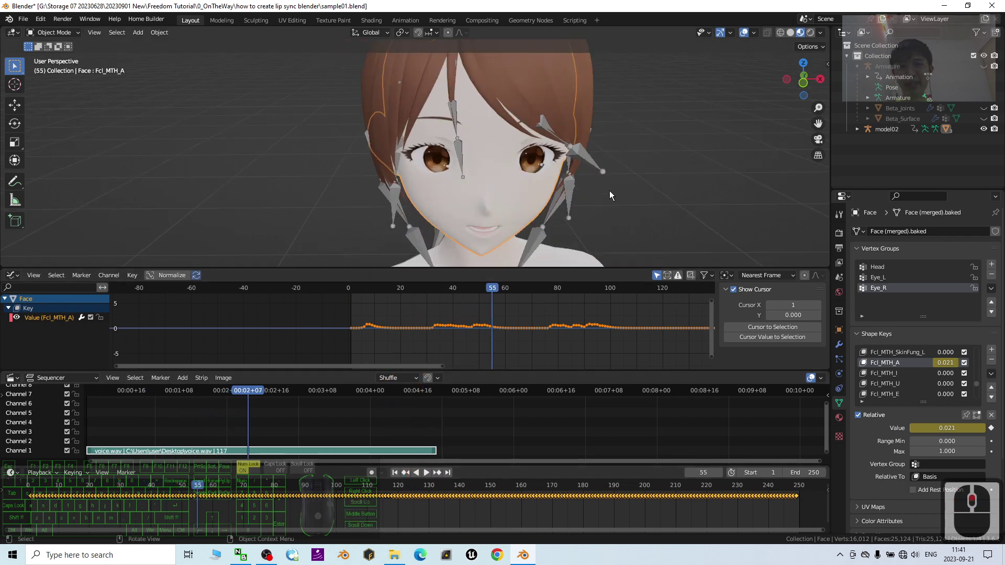
pyautogui.moveTo(609, 191); pyautogui.dragTo(602, 188, button='middle')
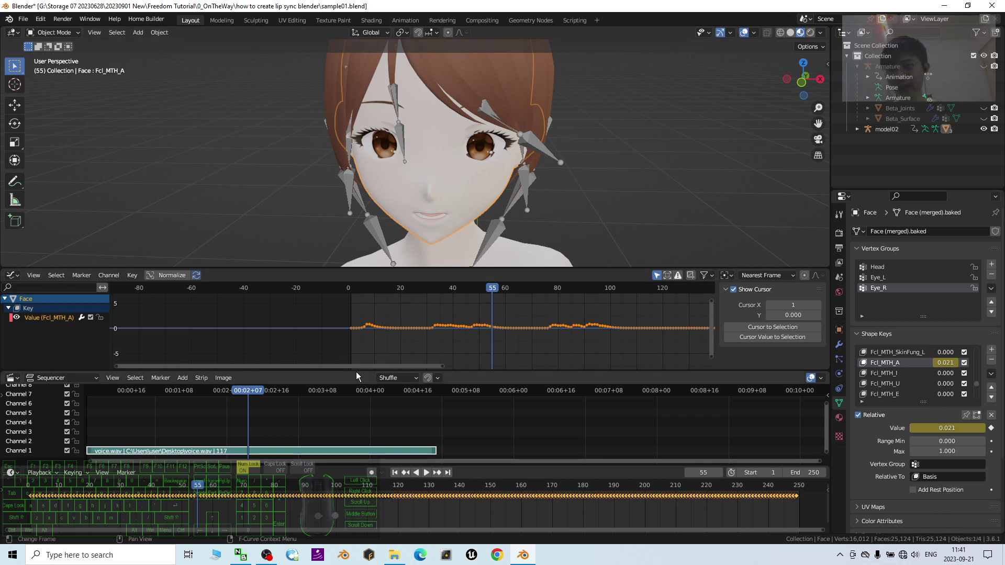
# Step: Place the playhead at frame 23 and shift all Fcl_MTH_A keyframes 22 frames along X so the curve starts there
pyautogui.click(394, 472)
pyautogui.click(369, 325)
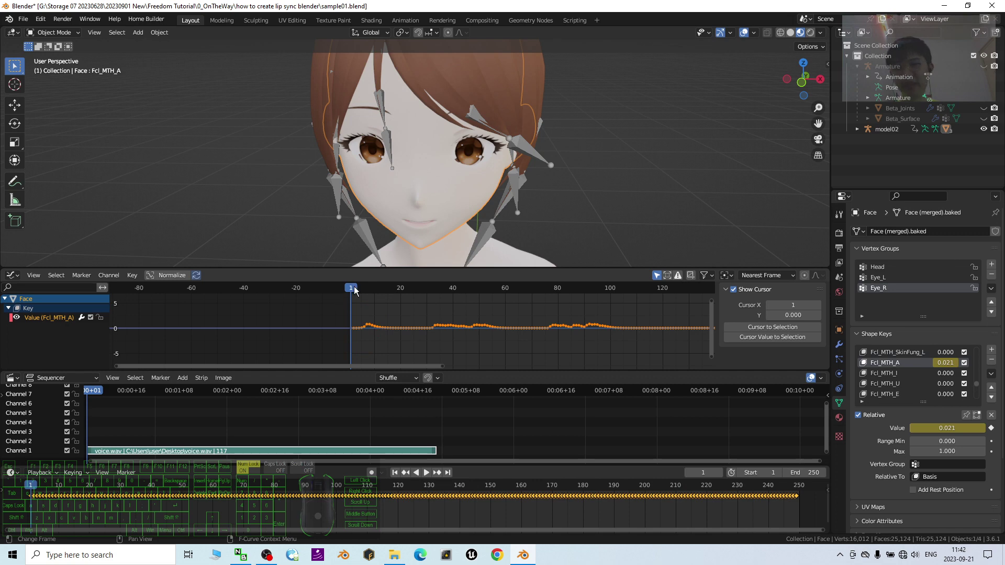
pyautogui.moveTo(352, 292); pyautogui.dragTo(401, 293)
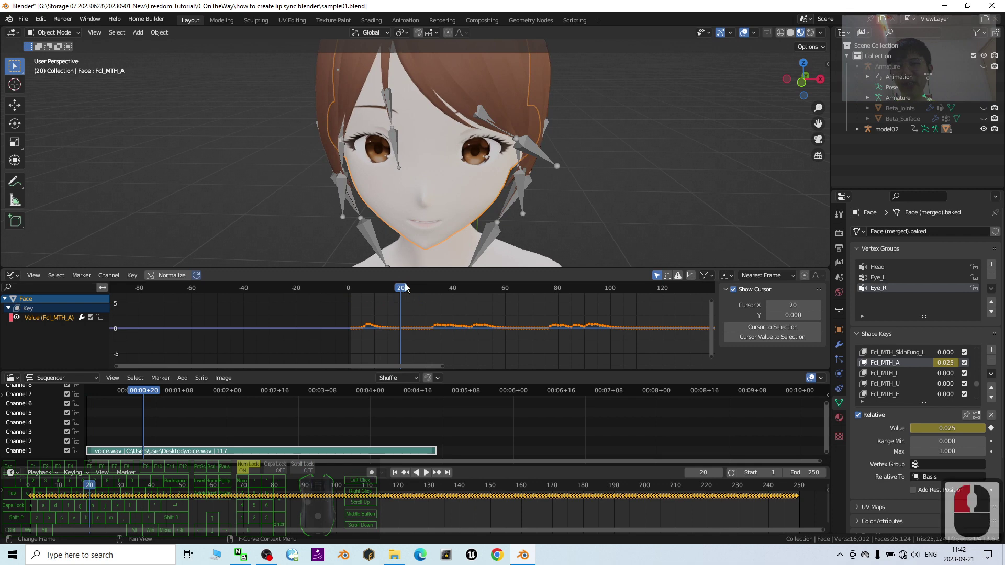
pyautogui.click(413, 289)
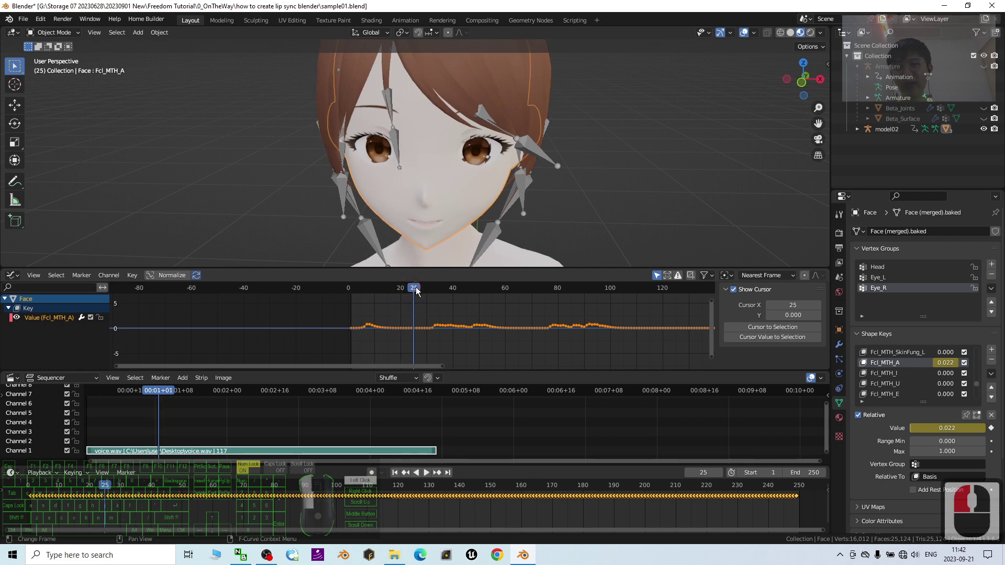
pyautogui.moveTo(413, 289); pyautogui.dragTo(409, 292)
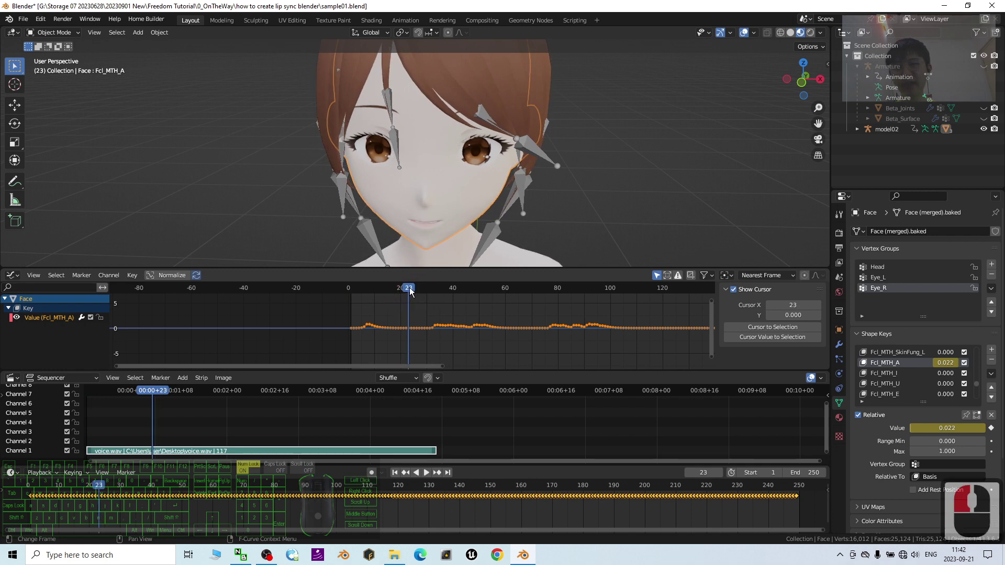
pyautogui.click(460, 313)
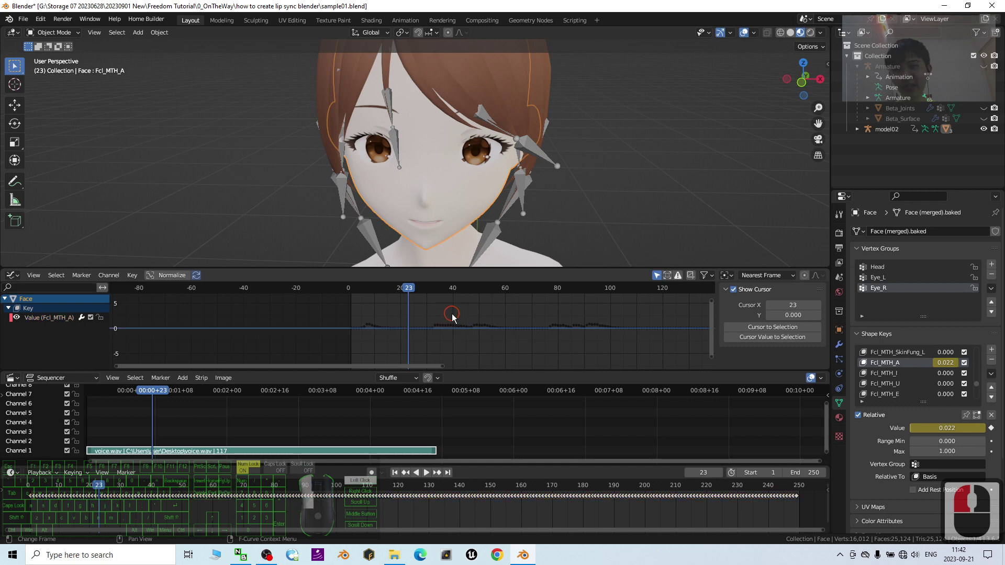
pyautogui.press('a')
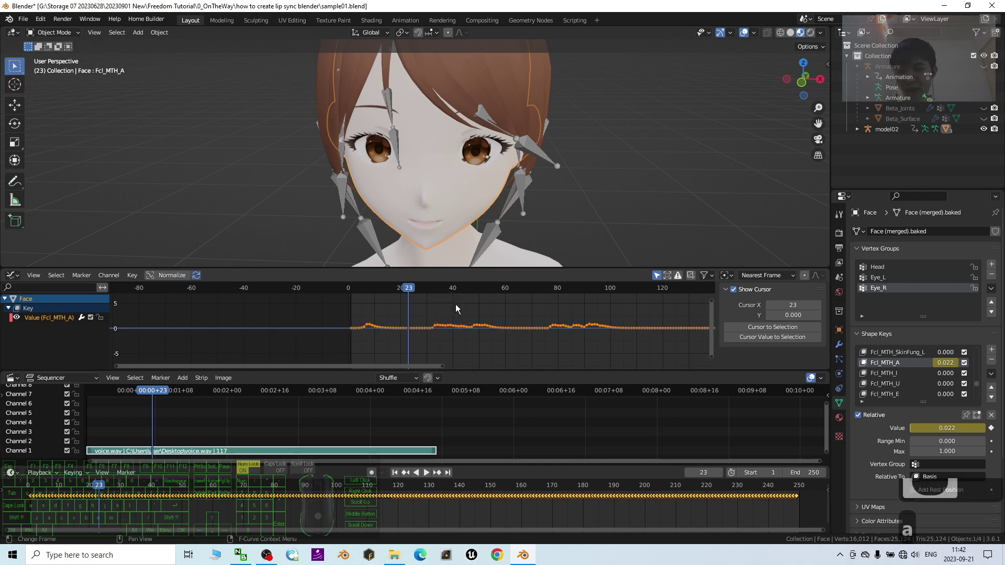
pyautogui.press('g')
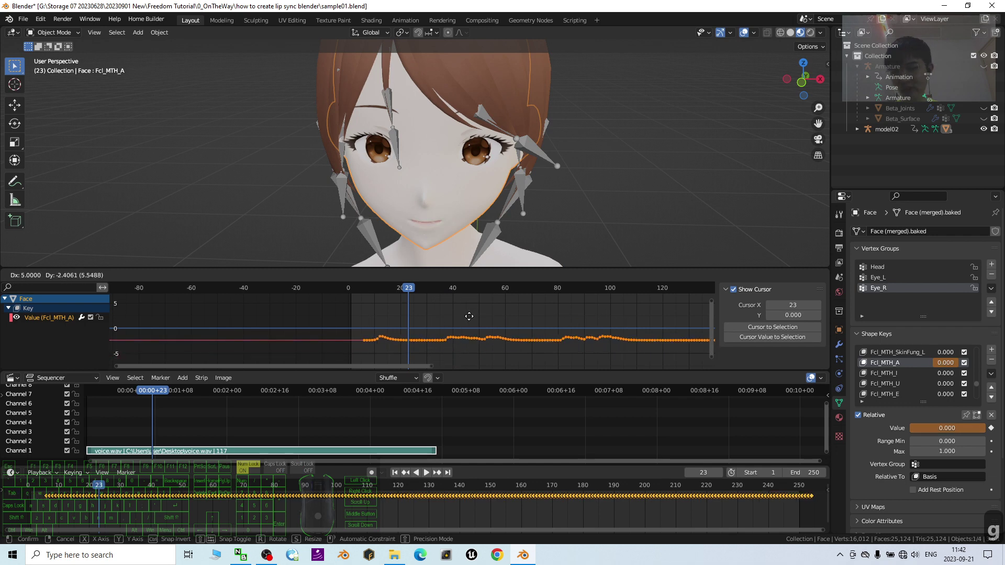
pyautogui.press('x')
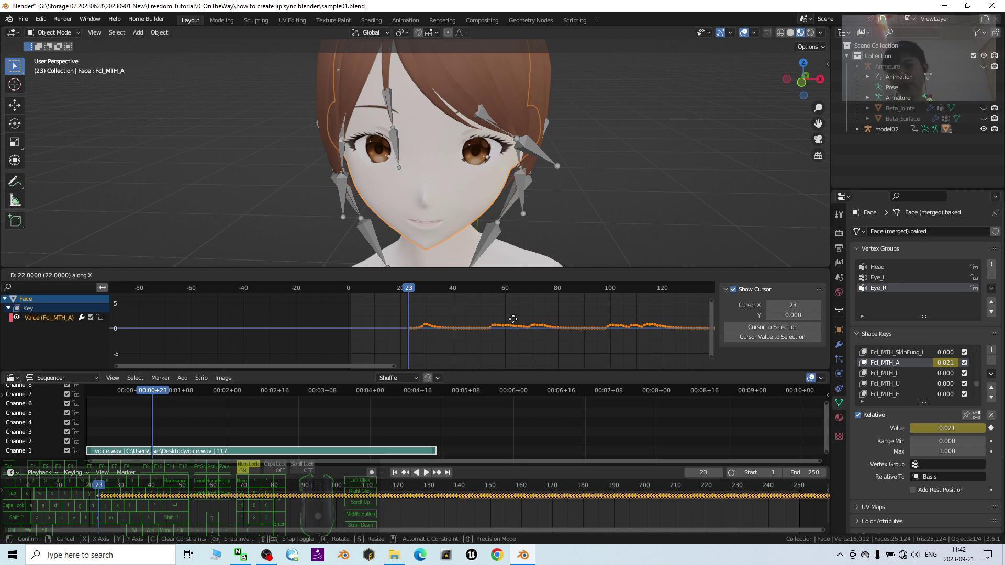
pyautogui.click(513, 319)
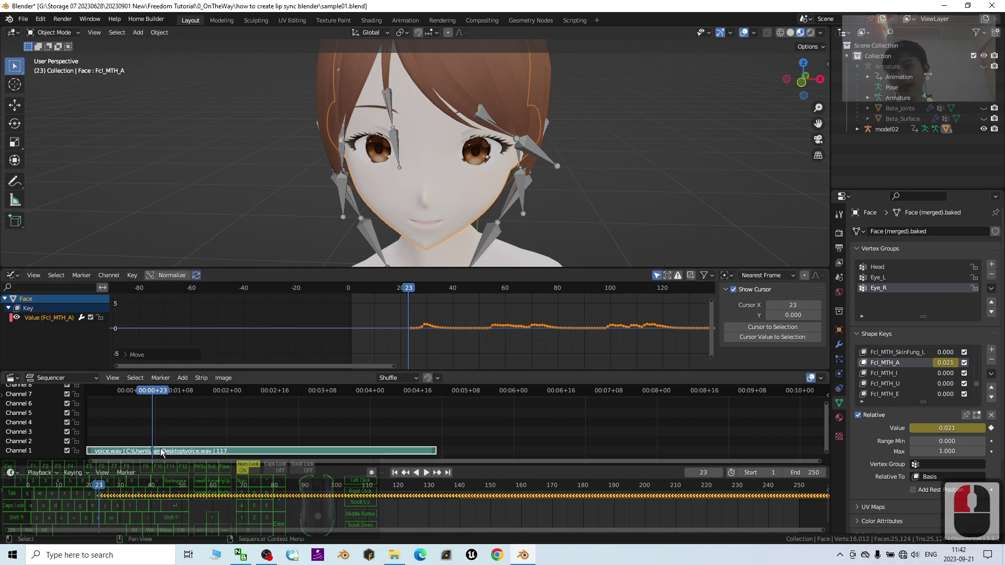
# Step: Slide the voice.wav strip to start at frame 23 and play the animation from frame 1 to check the sync
pyautogui.moveTo(162, 452); pyautogui.dragTo(229, 455)
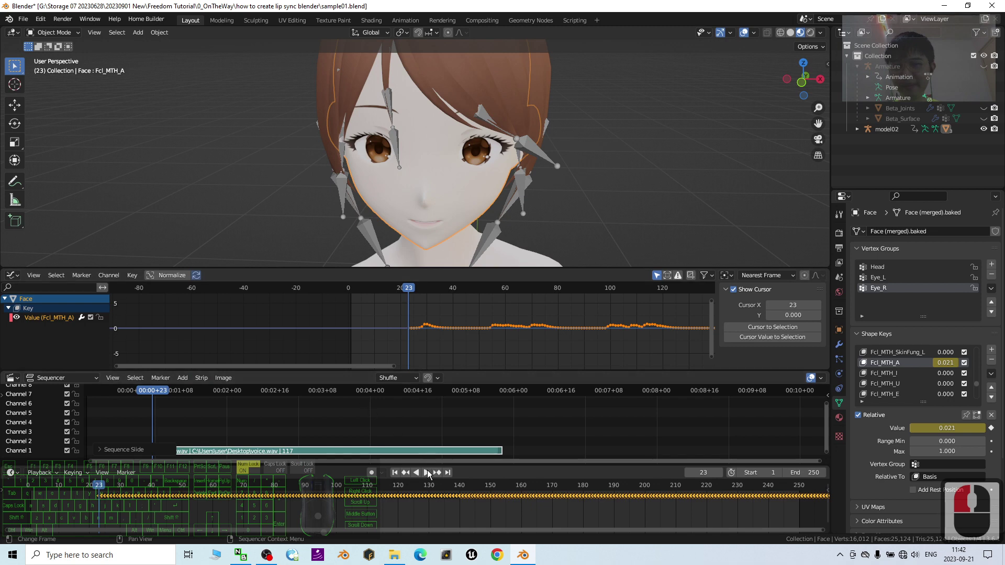
pyautogui.click(395, 472)
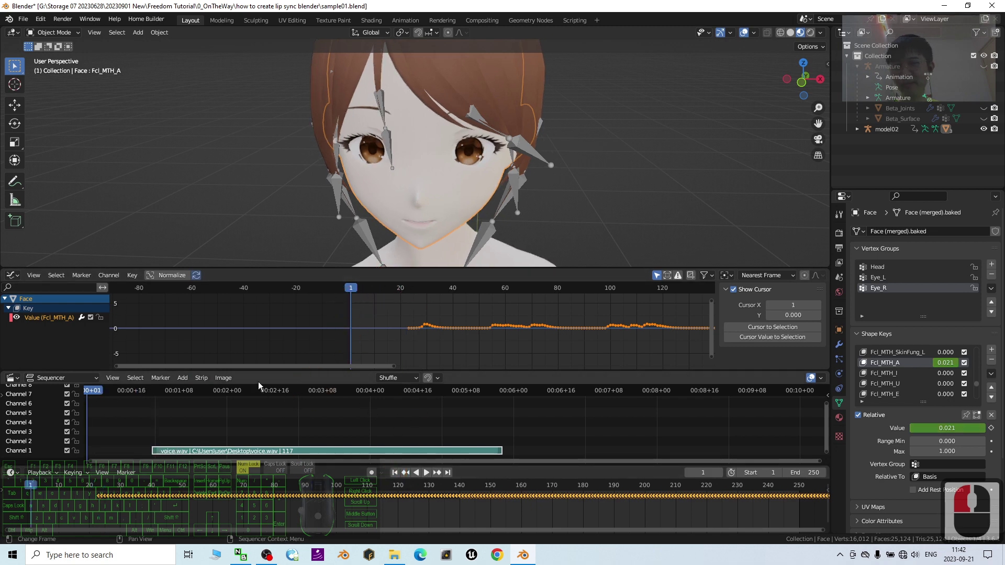
pyautogui.click(425, 473)
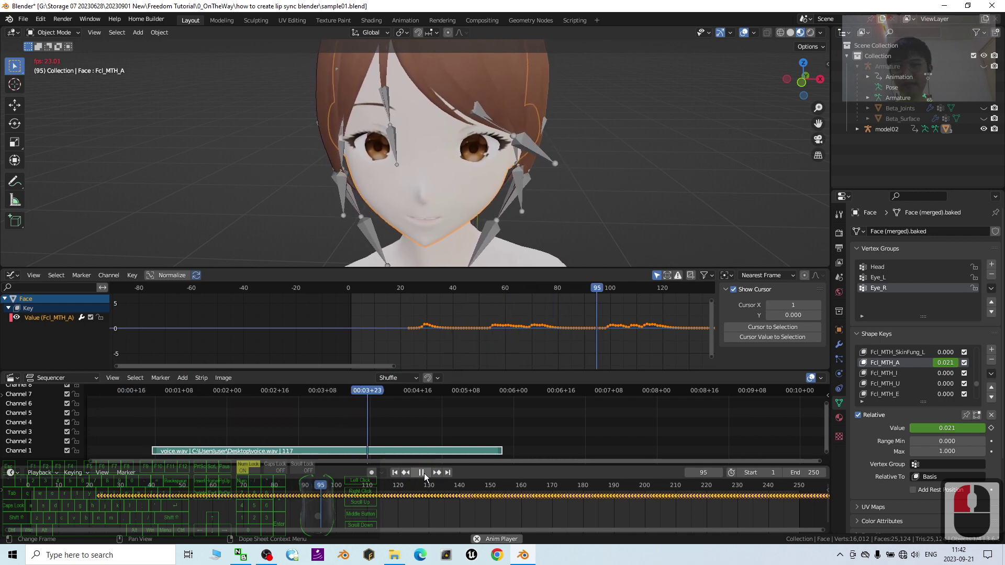
pyautogui.click(424, 474)
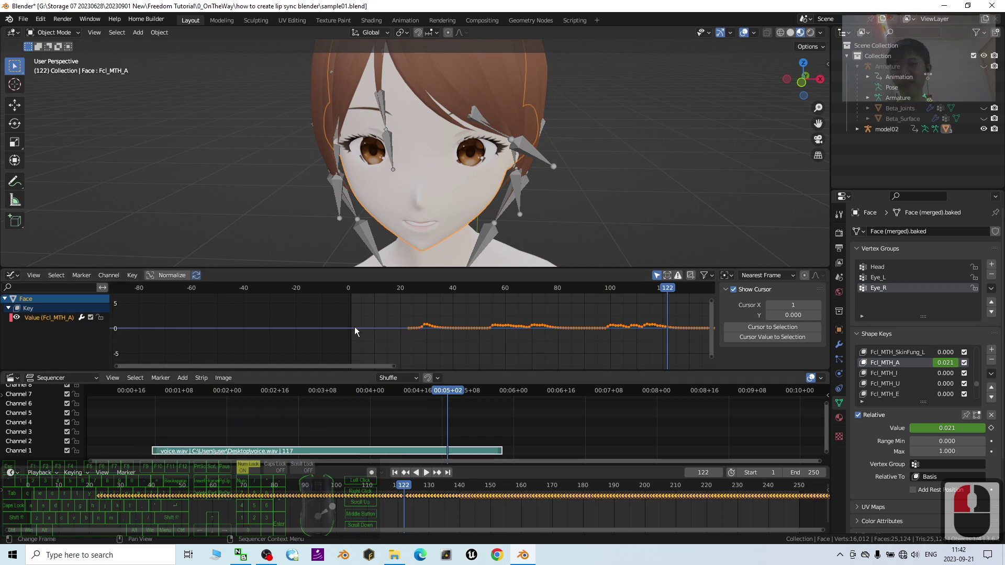
# Step: Deselect the Fcl_MTH_A keyframes and return to frame 1, with the character's whole head and shoulders in view
pyautogui.click(590, 355)
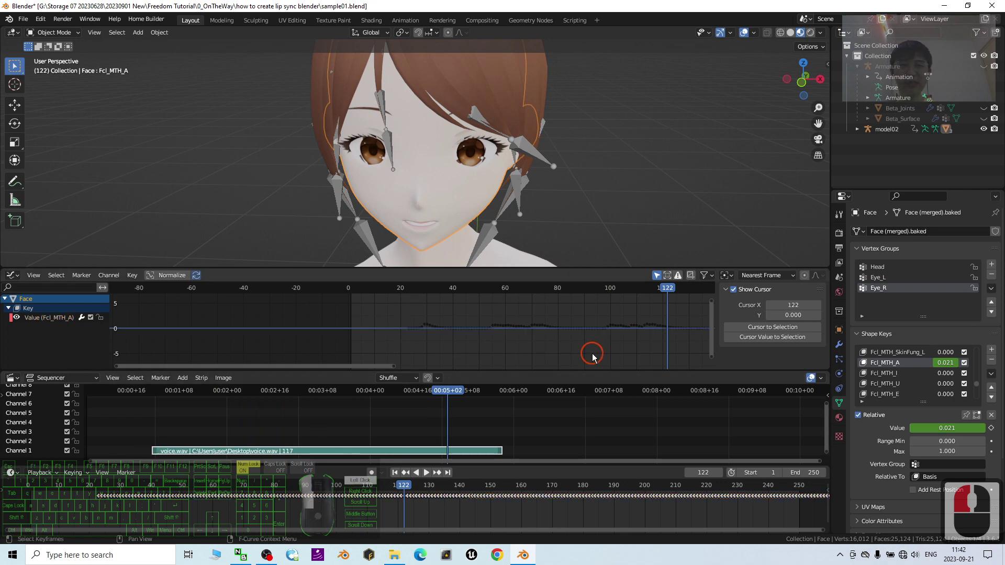
pyautogui.click(462, 224)
pyautogui.scroll(-5, 477, 204)
pyautogui.scroll(3, 449, 168)
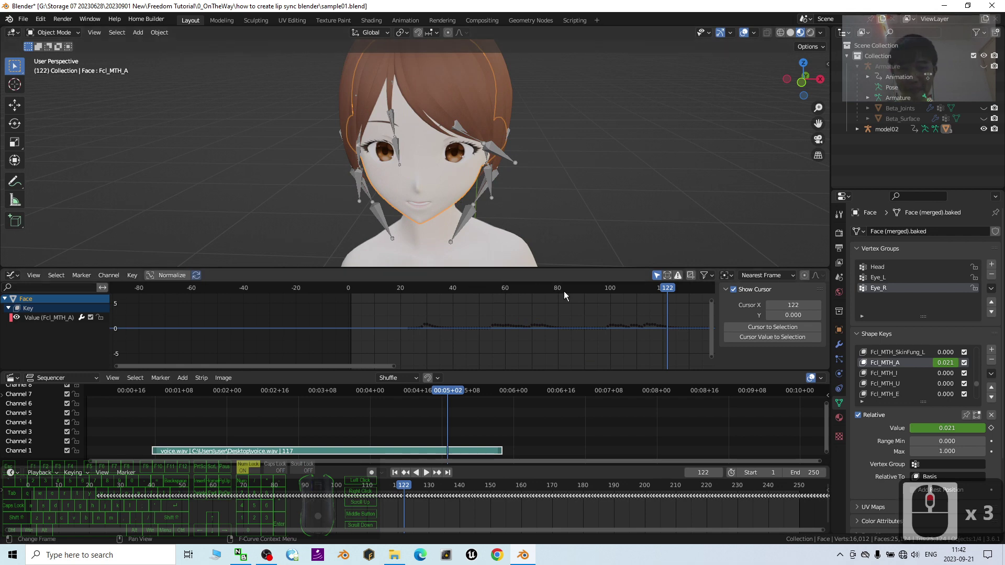
pyautogui.click(394, 473)
pyautogui.click(511, 227)
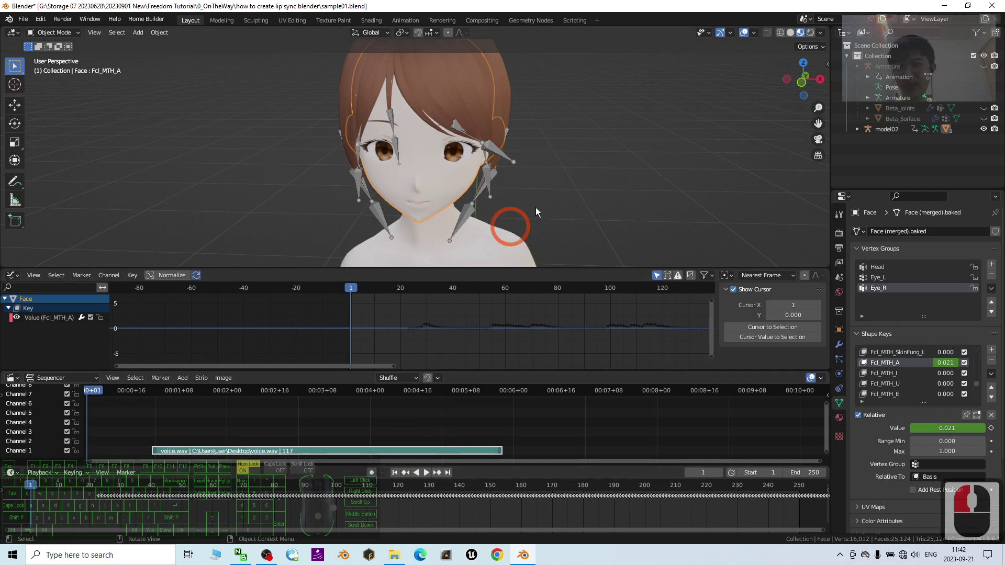
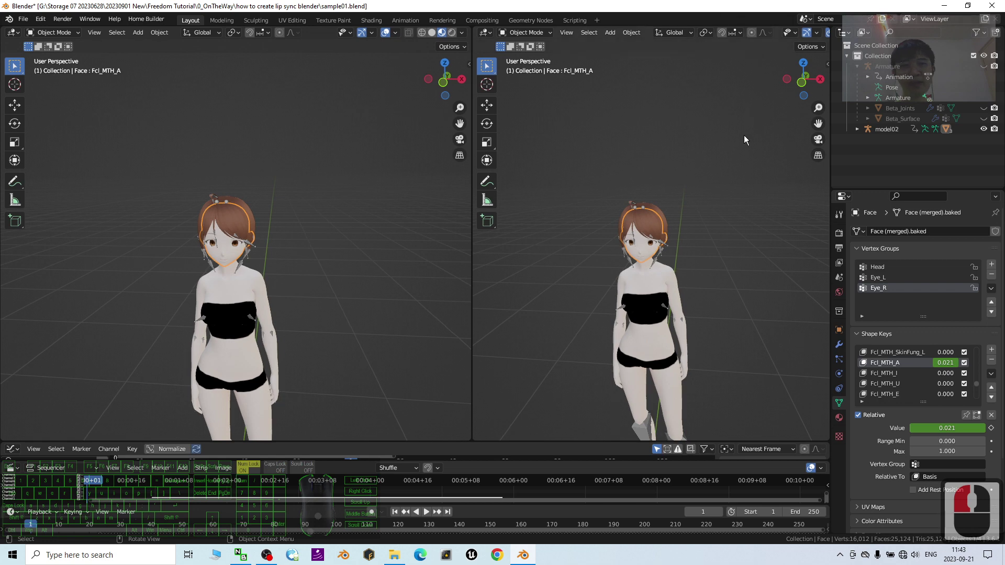
# Step: Add a camera to the scene at the character's feet, with the whole body in view
pyautogui.scroll(2, 284, 230)
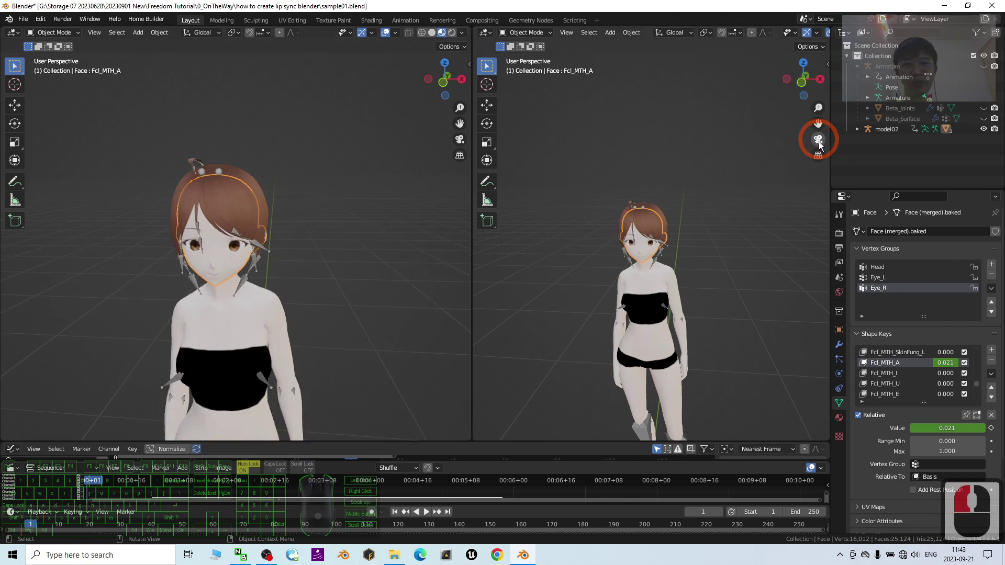
pyautogui.scroll(-7, 266, 274)
pyautogui.keyDown('shift'); pyautogui.moveTo(291, 306); pyautogui.dragTo(321, 294, button='middle'); pyautogui.keyUp('shift')
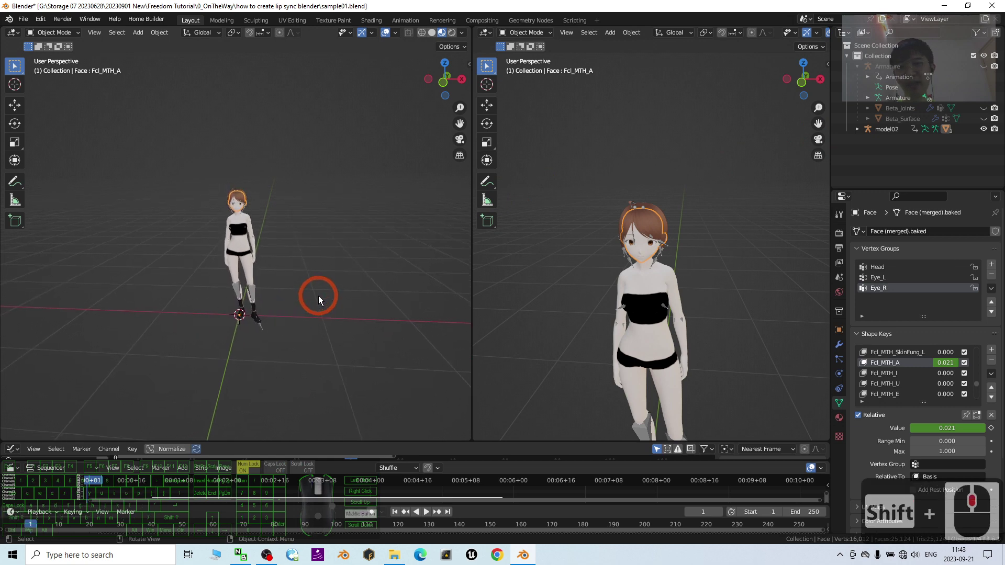
pyautogui.scroll(2, 185, 307)
pyautogui.scroll(1, 186, 307)
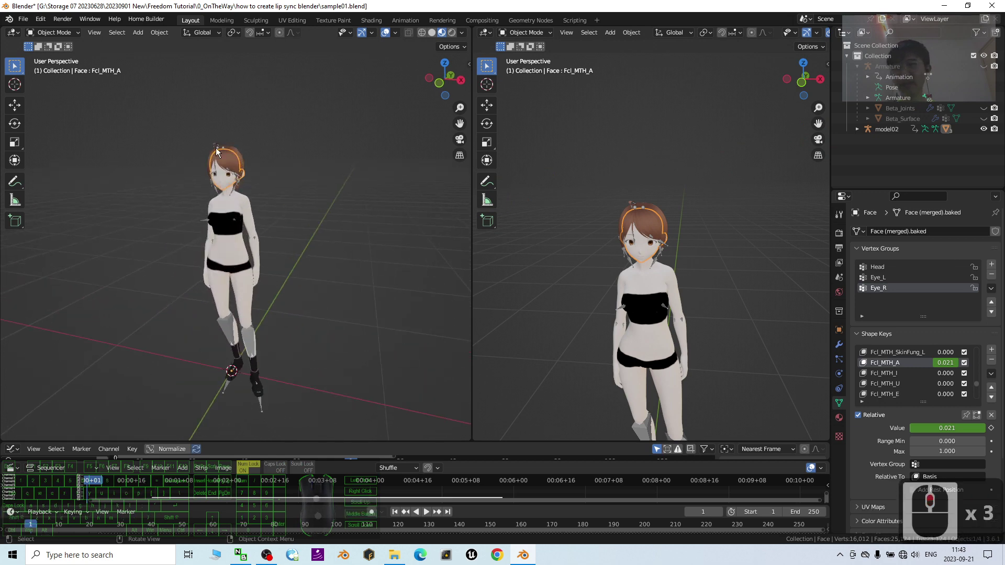
pyautogui.click(138, 32)
pyautogui.click(149, 61)
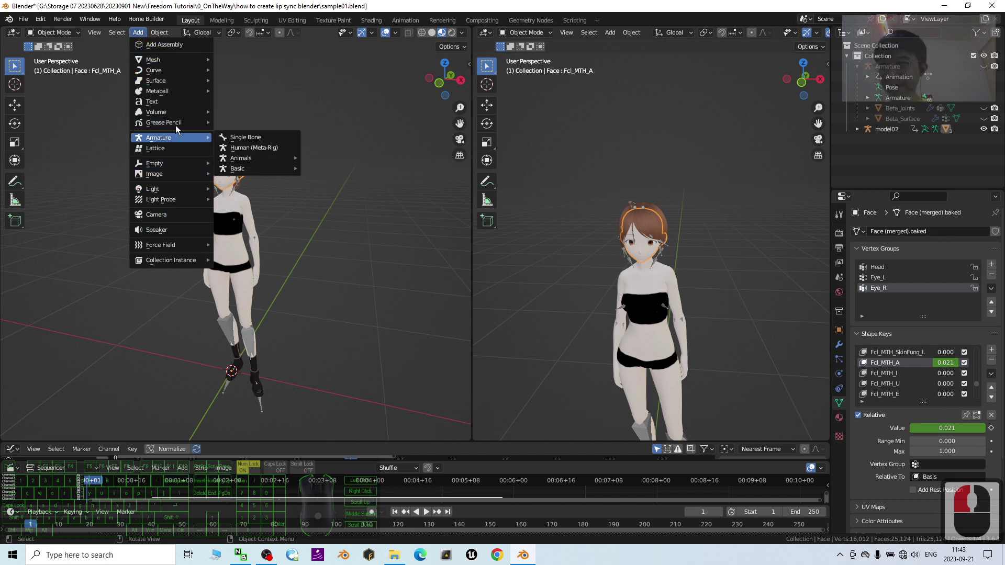
pyautogui.click(168, 215)
pyautogui.scroll(-4, 408, 275)
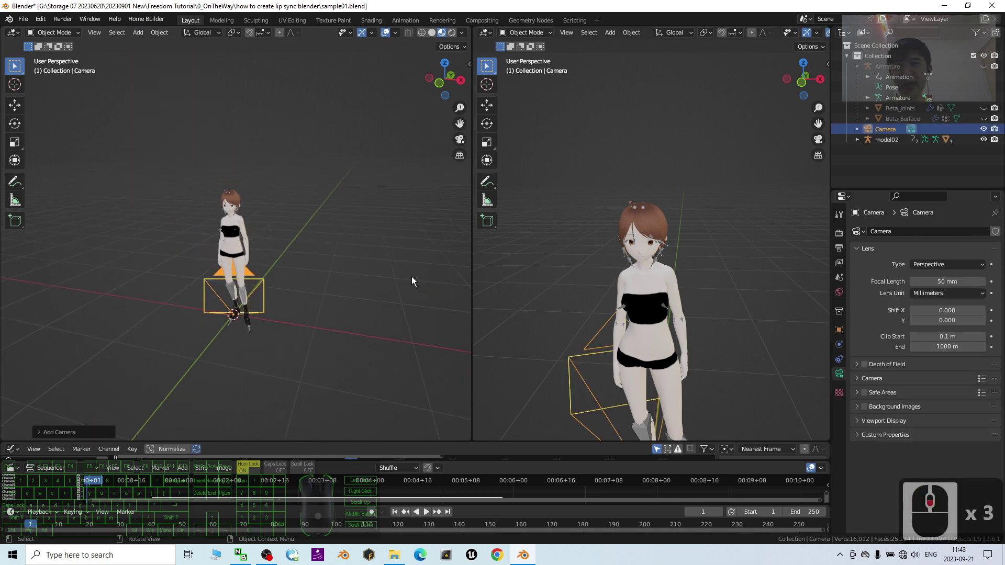
pyautogui.moveTo(354, 277); pyautogui.dragTo(350, 241, button='middle')
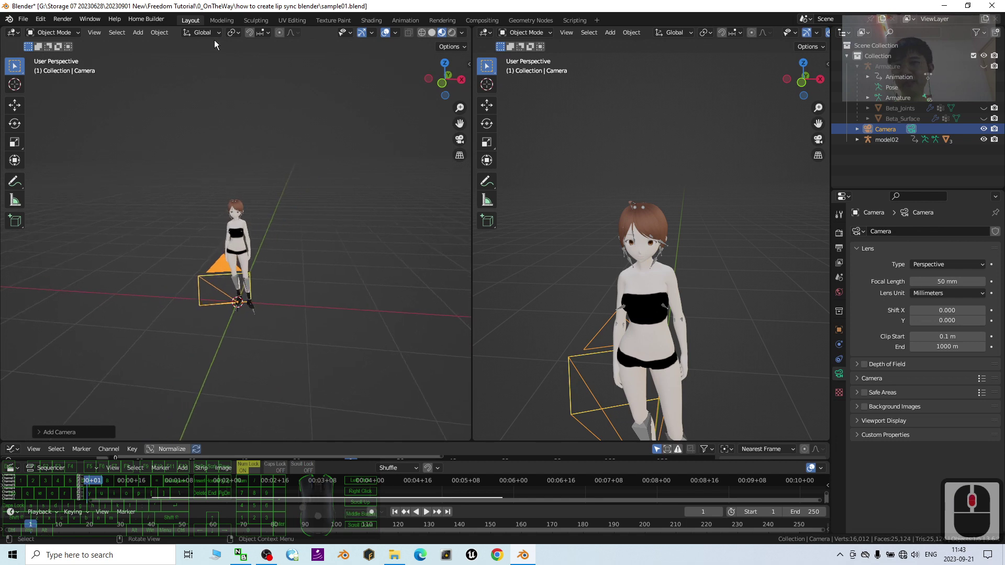
# Step: Set the transform orientation to Local and activate the Move tool for the selected camera
pyautogui.click(242, 291)
pyautogui.click(223, 252)
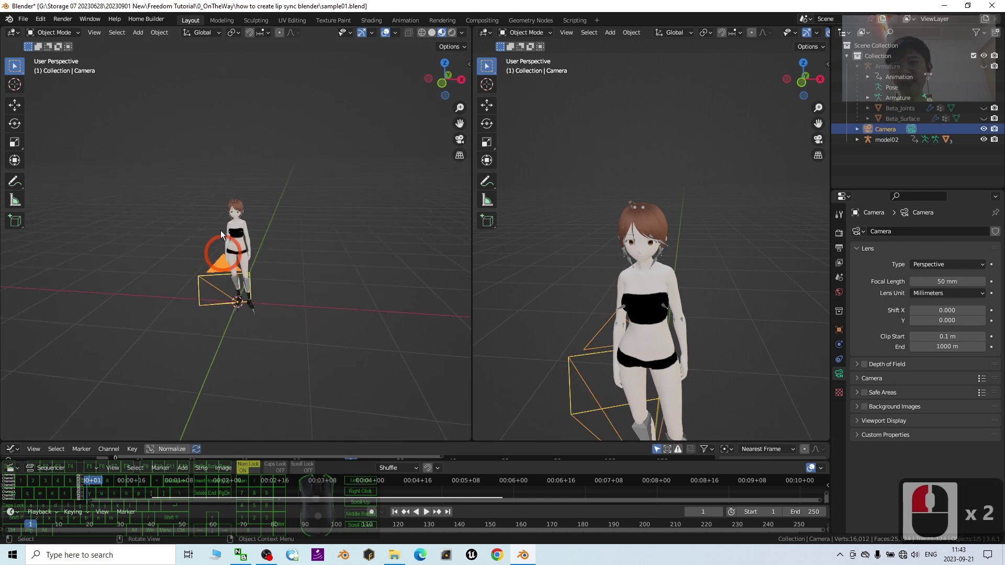
pyautogui.click(216, 33)
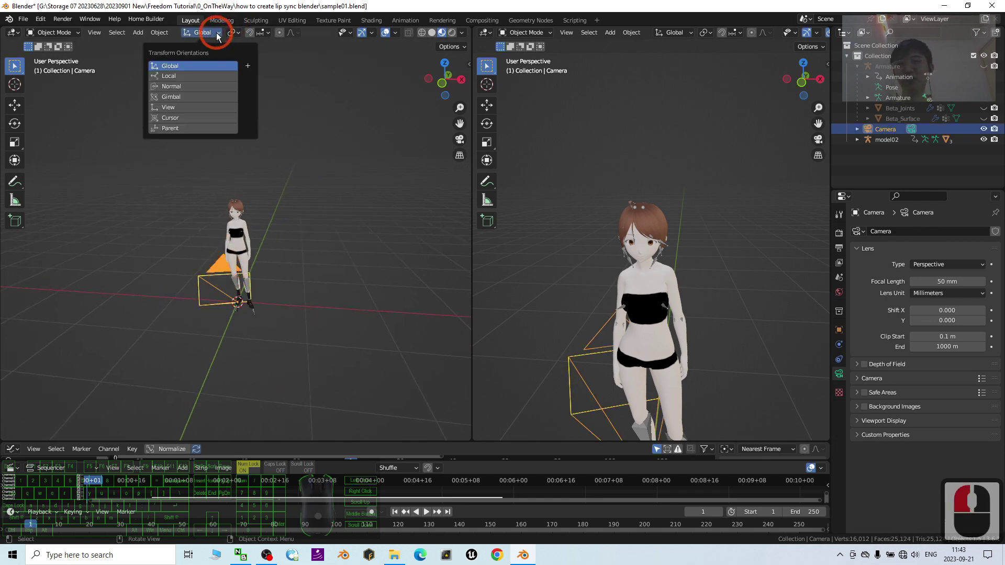
pyautogui.click(182, 77)
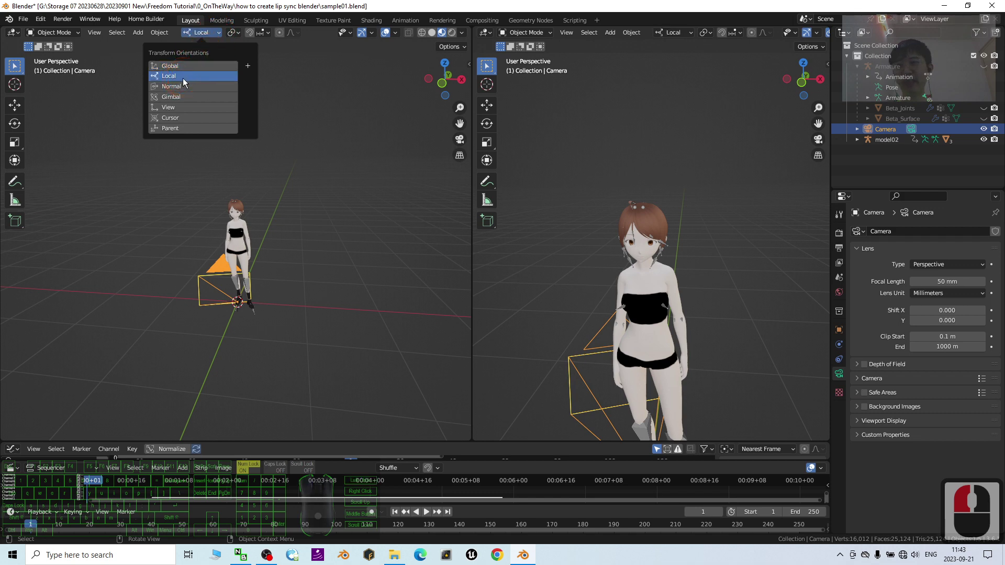
pyautogui.click(14, 106)
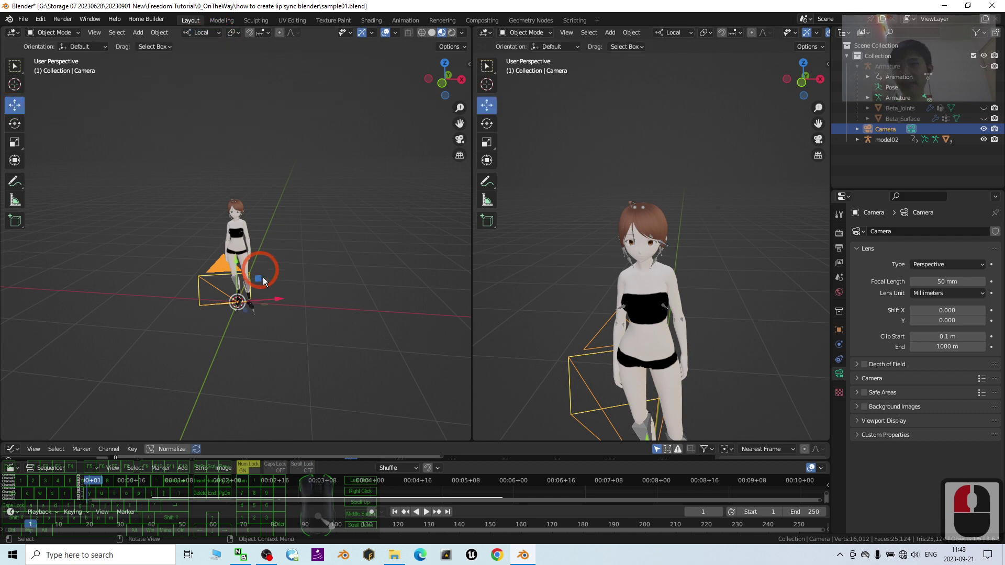
# Step: Switch the second viewport to the camera view and fit the whole camera frame in it
pyautogui.click(816, 139)
pyautogui.click(817, 139)
pyautogui.click(816, 139)
pyautogui.scroll(-7, 740, 222)
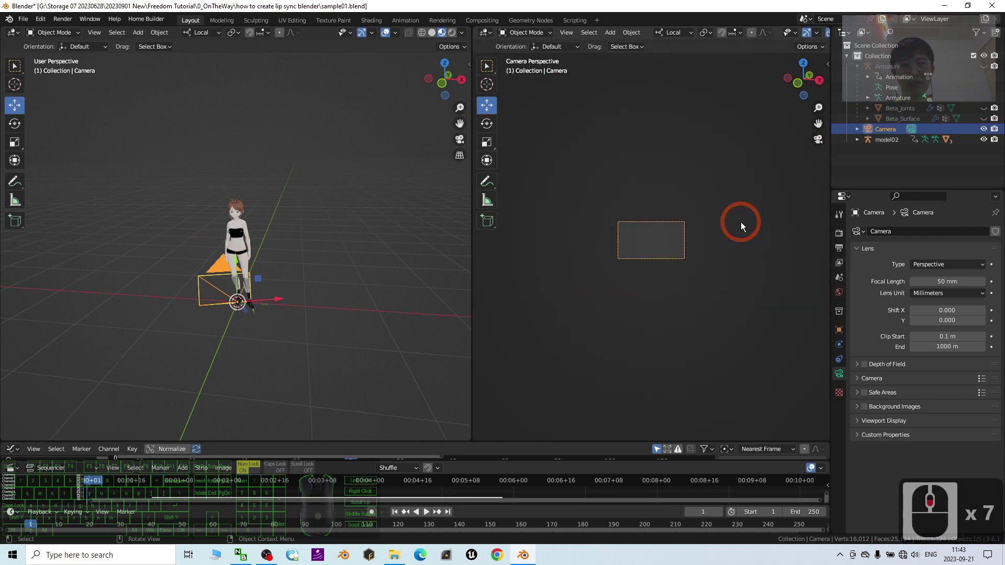
pyautogui.scroll(7, 740, 221)
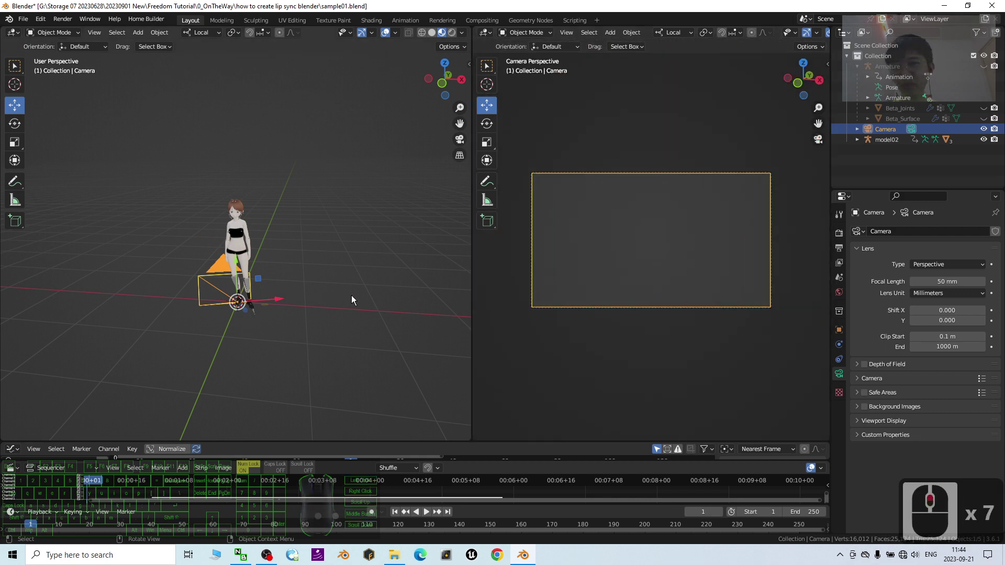
# Step: Move the camera along its local axes back from the character, up to head height and sideways
pyautogui.moveTo(352, 297); pyautogui.dragTo(245, 321, button='middle')
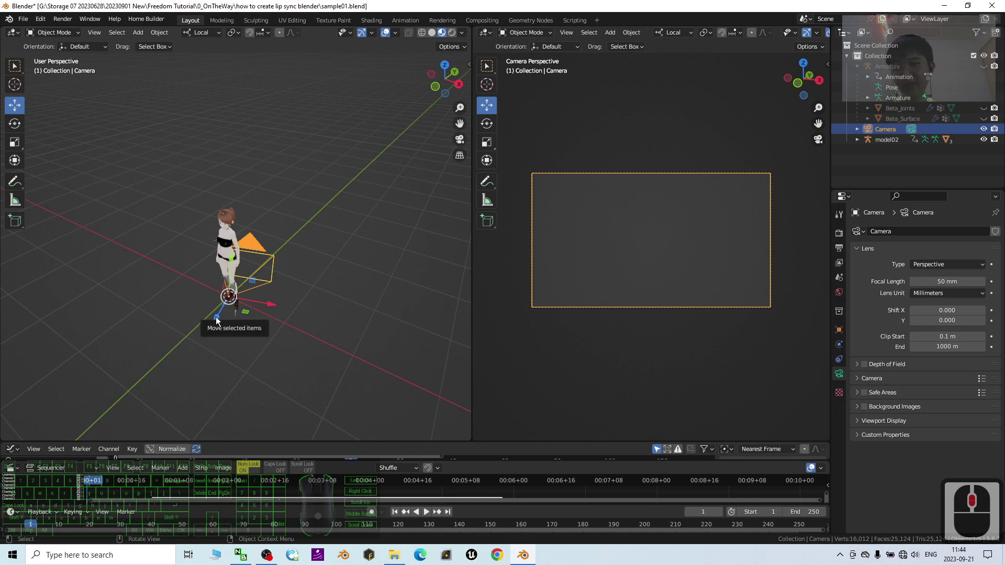
pyautogui.moveTo(219, 318); pyautogui.dragTo(191, 377)
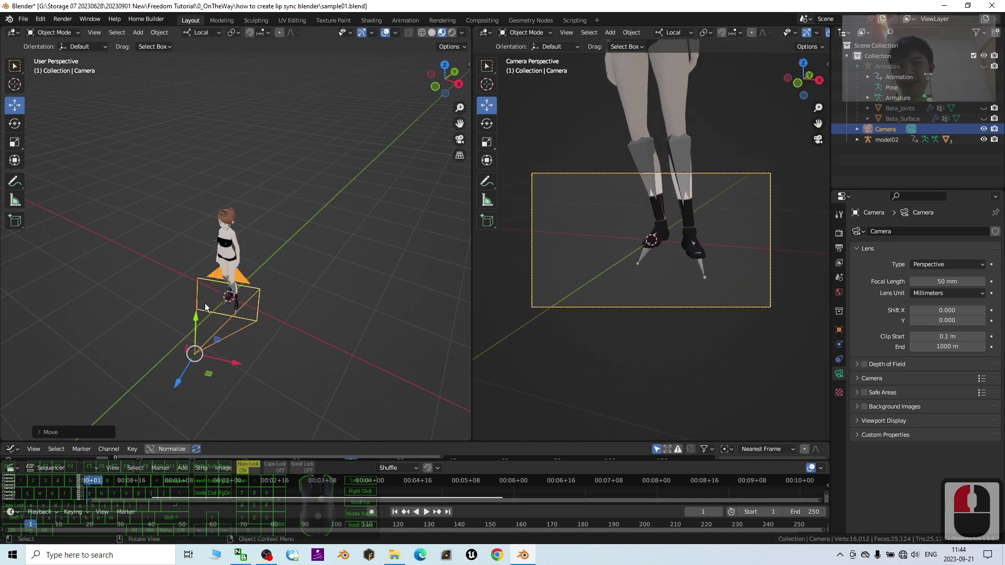
pyautogui.moveTo(196, 324); pyautogui.dragTo(198, 222)
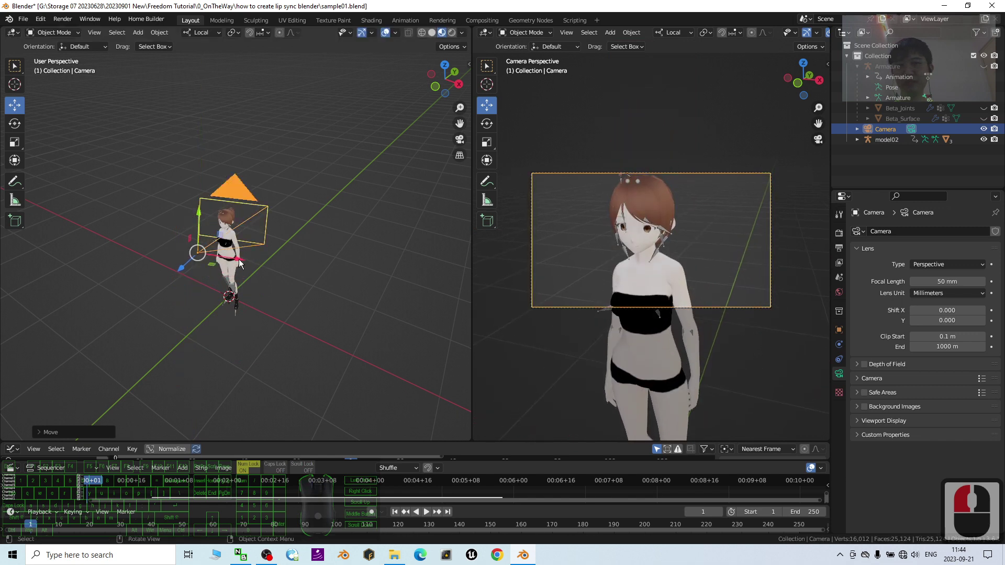
pyautogui.moveTo(239, 259); pyautogui.dragTo(196, 250)
# Step: Rotate the camera towards the character, bring it closer and tilt it up to frame her head and neck
pyautogui.click(14, 123)
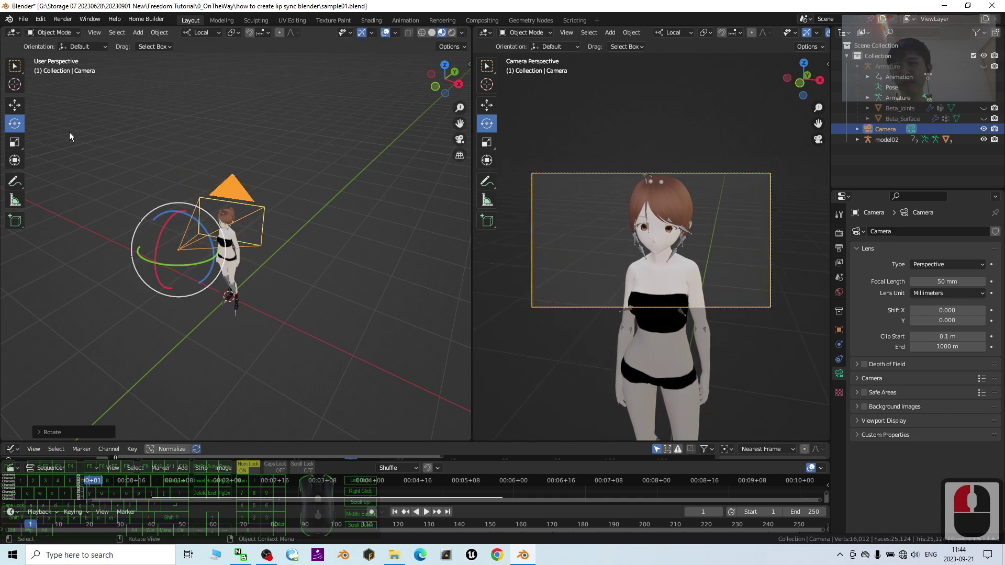
pyautogui.click(14, 105)
pyautogui.moveTo(152, 272); pyautogui.dragTo(173, 212)
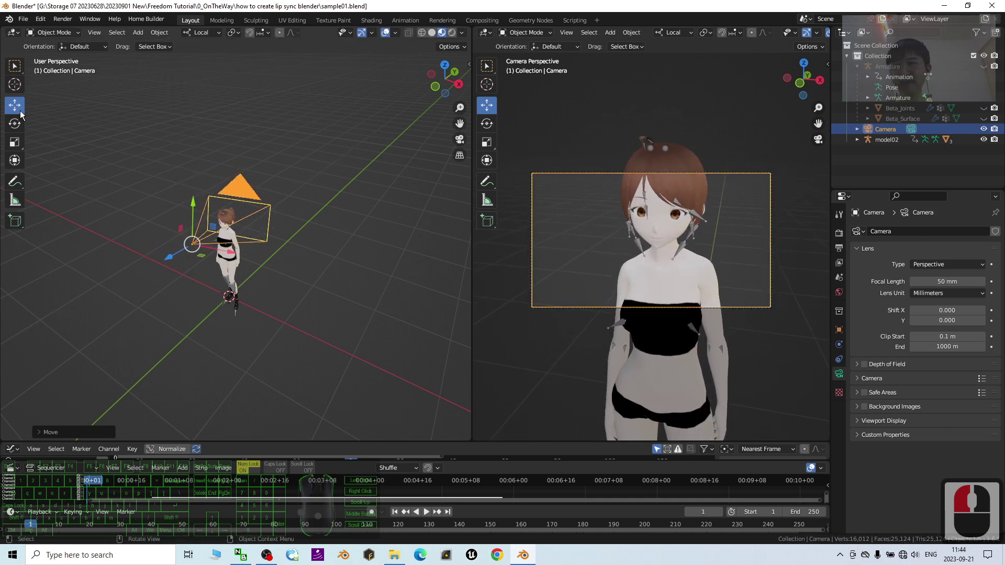
pyautogui.click(14, 124)
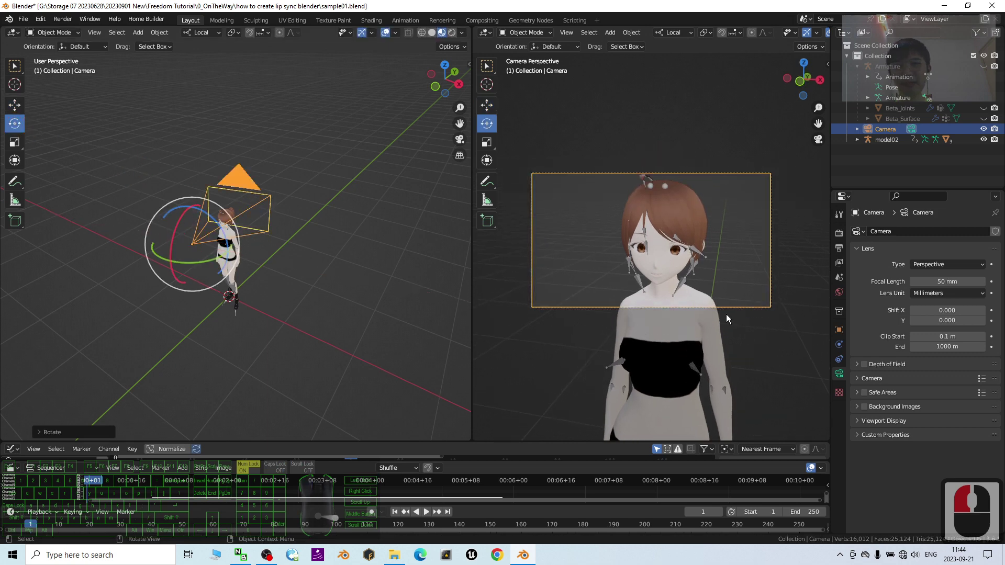
# Step: Widen the camera viewport and switch it to Rendered shading
pyautogui.middleClick(715, 231)
pyautogui.middleClick(715, 235)
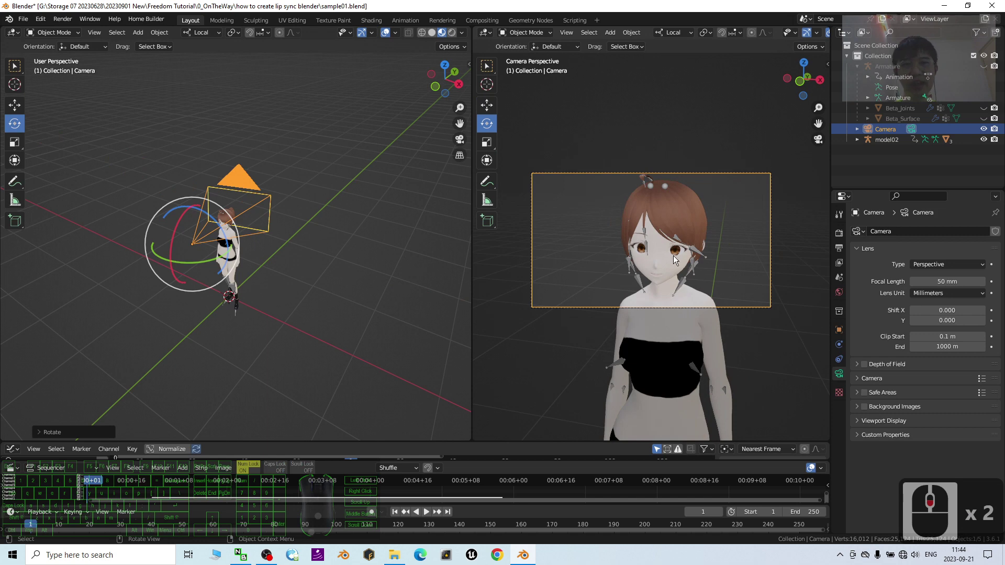
pyautogui.moveTo(471, 259); pyautogui.dragTo(314, 261)
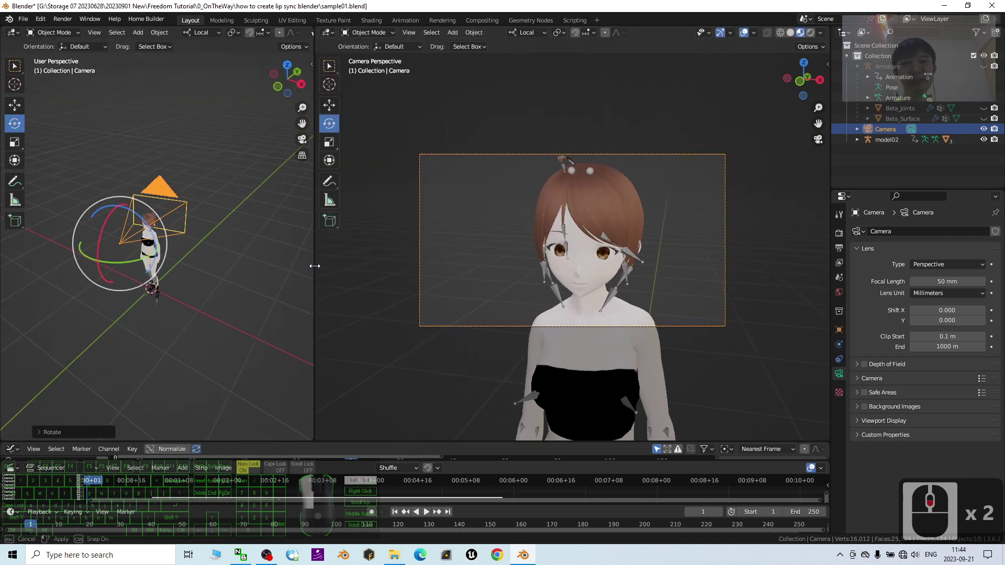
pyautogui.click(811, 33)
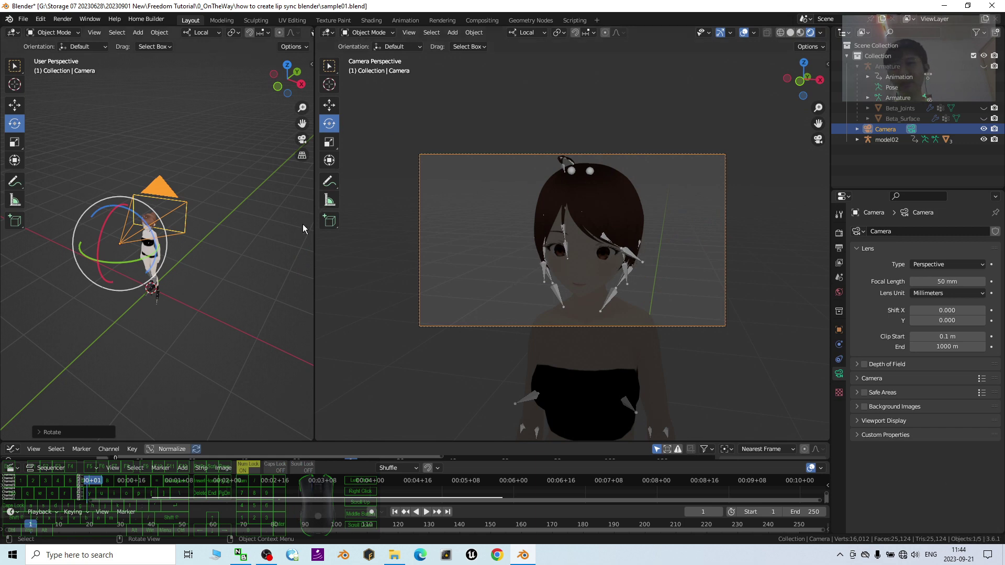
# Step: Narrow the camera viewport, split the other 3D viewport vertically and turn the new area into a Shader Editor
pyautogui.moveTo(314, 242); pyautogui.dragTo(541, 243)
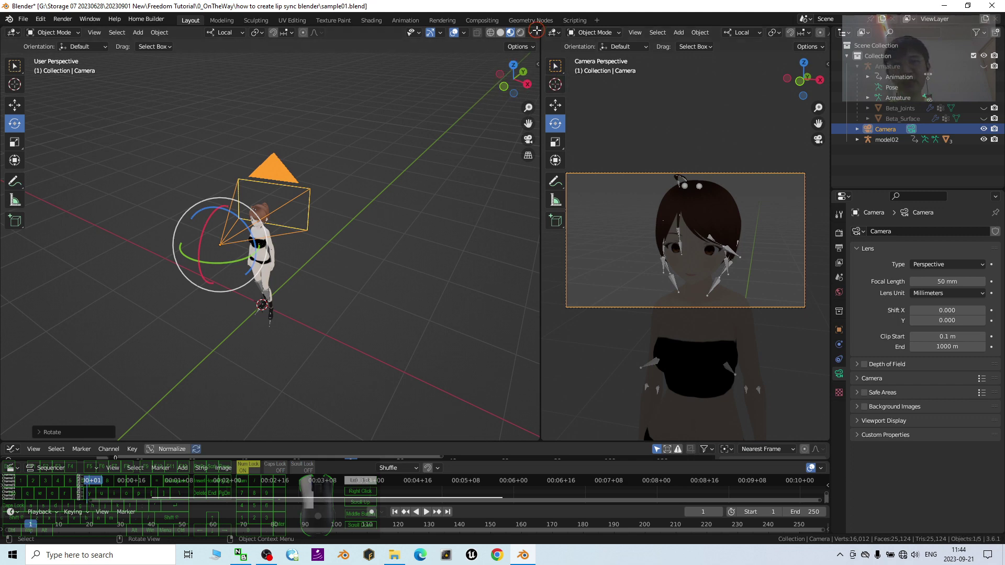
pyautogui.moveTo(539, 27); pyautogui.dragTo(198, 41)
pyautogui.click(209, 33)
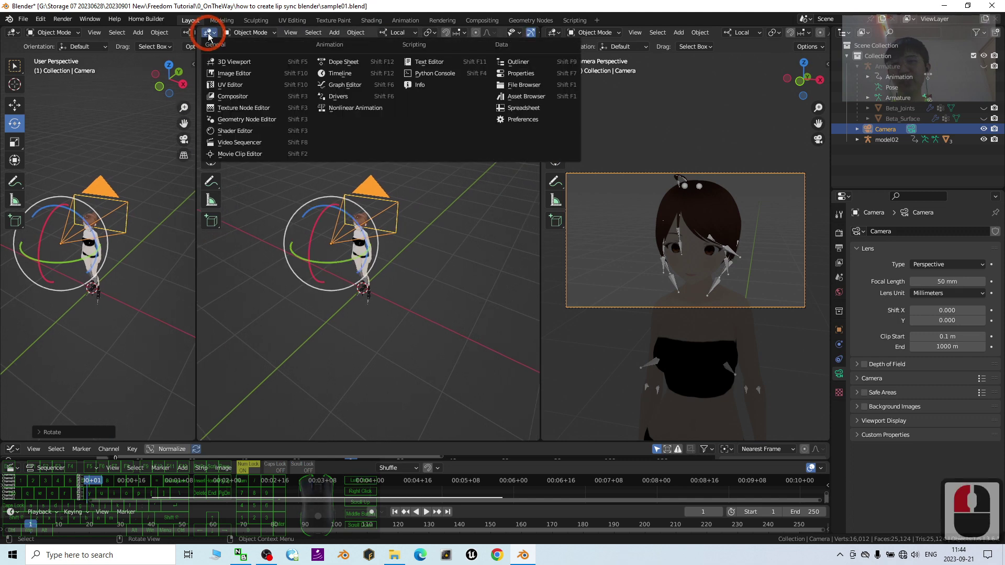
pyautogui.click(235, 131)
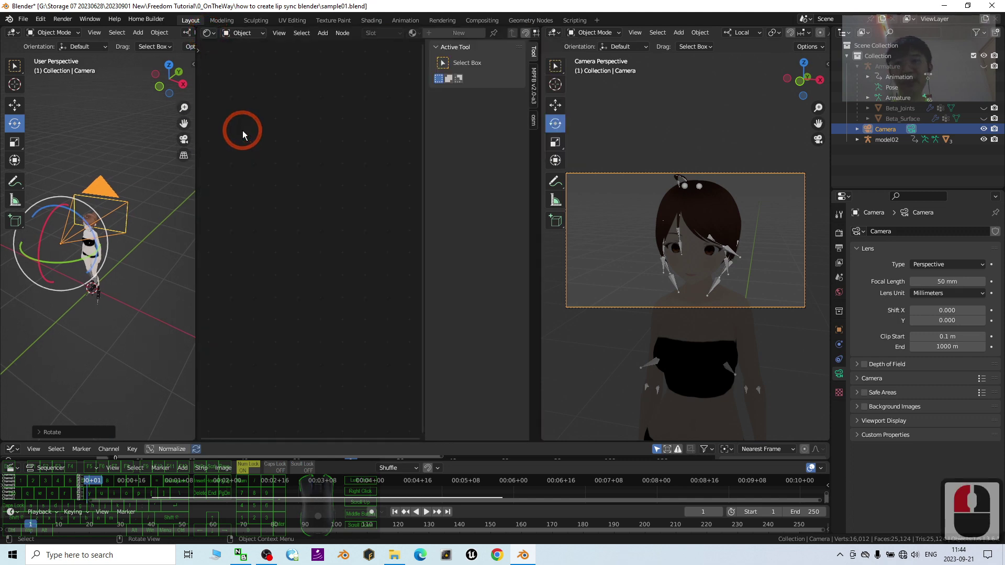
# Step: Set the shader type to World and bring the Background node into view
pyautogui.click(239, 33)
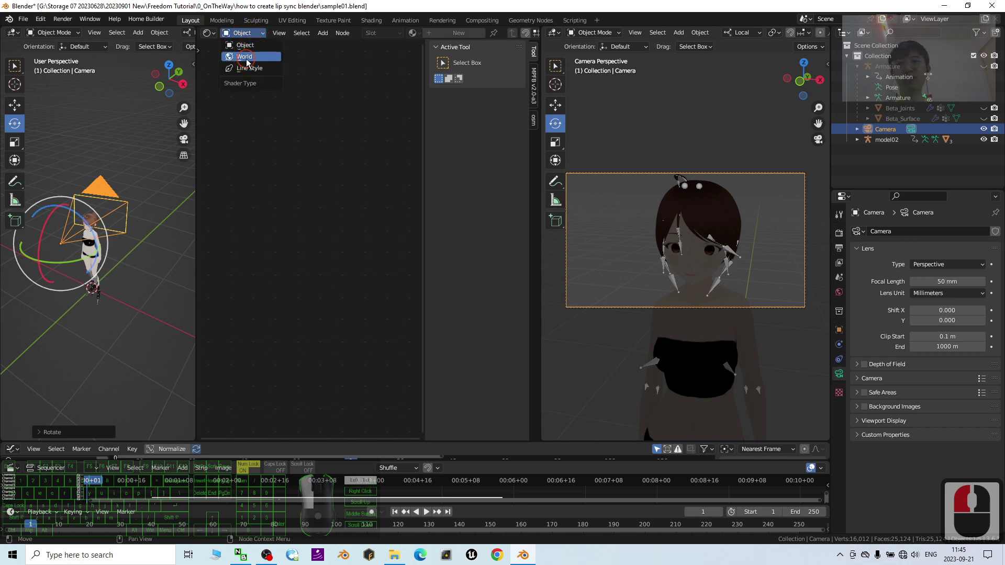
pyautogui.click(246, 61)
pyautogui.scroll(9, 283, 287)
pyautogui.scroll(4, 283, 287)
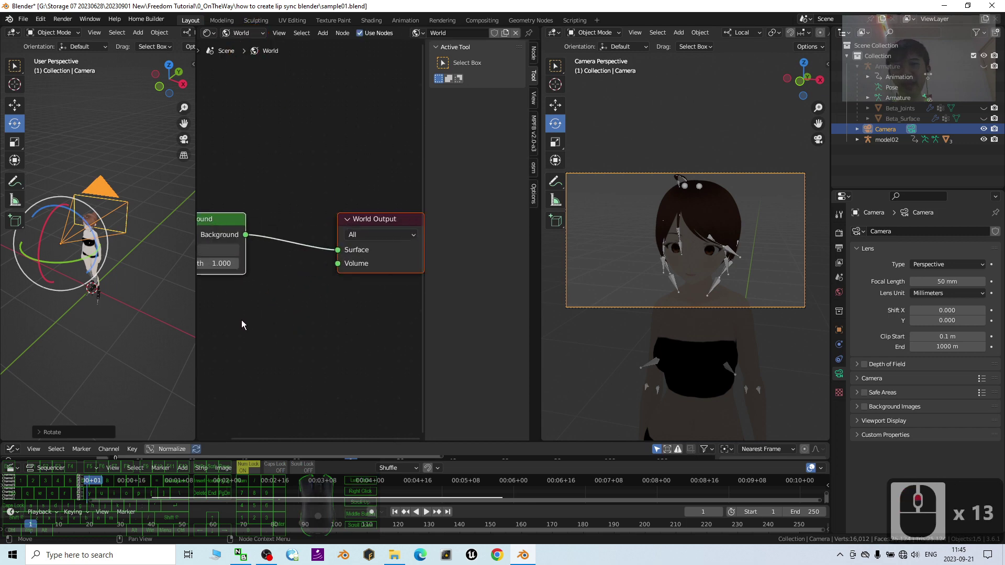
pyautogui.moveTo(285, 317); pyautogui.dragTo(378, 316, button='middle')
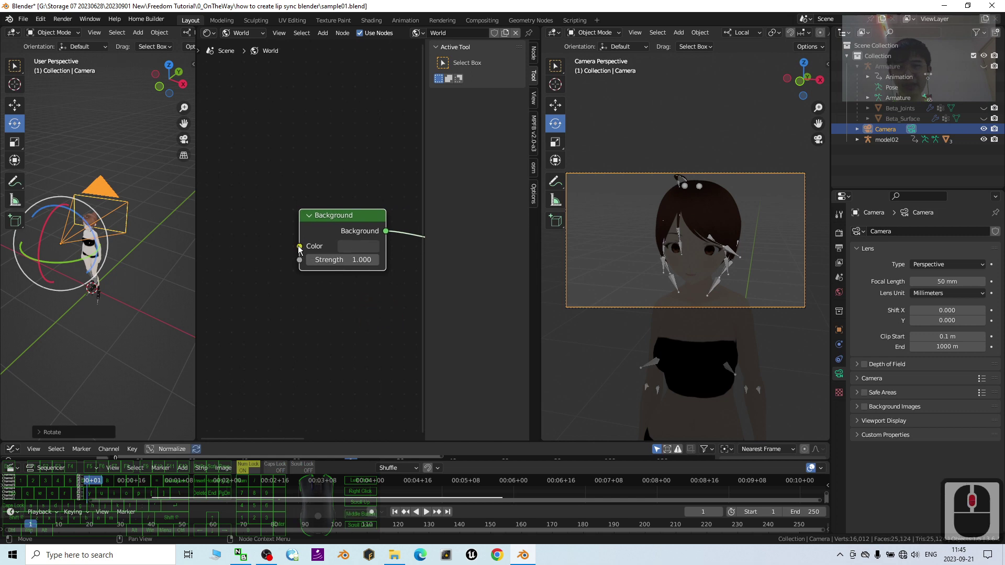
# Step: Add a Sky Texture node connected to the Color input of the World's Background node
pyautogui.moveTo(299, 247); pyautogui.dragTo(276, 176)
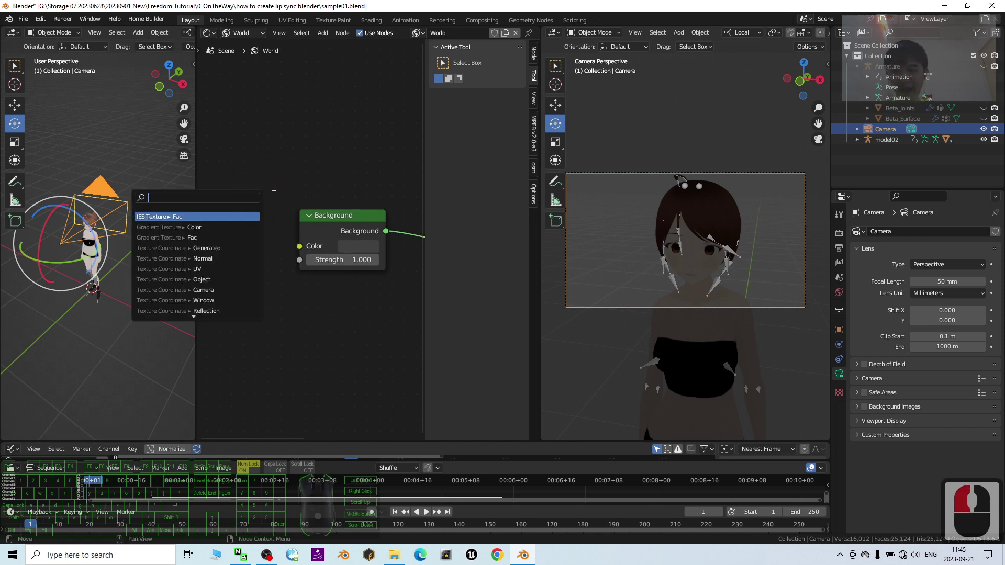
pyautogui.write('sky')
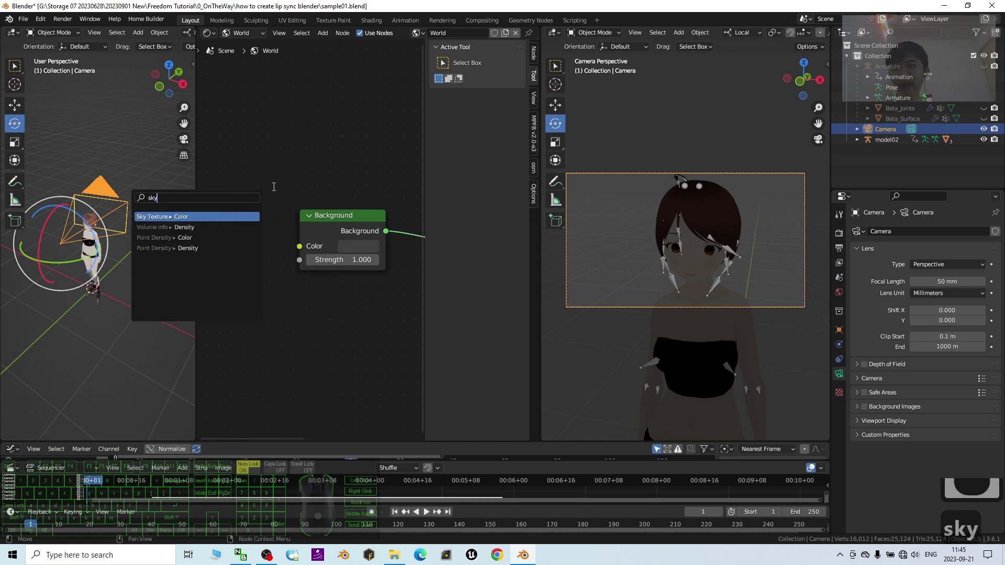
pyautogui.click(225, 216)
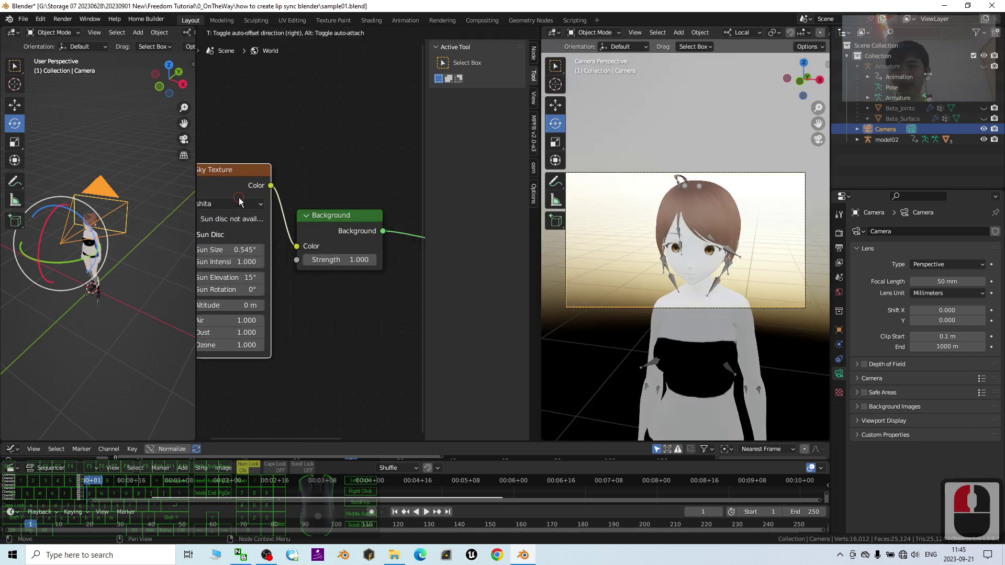
pyautogui.click(324, 357)
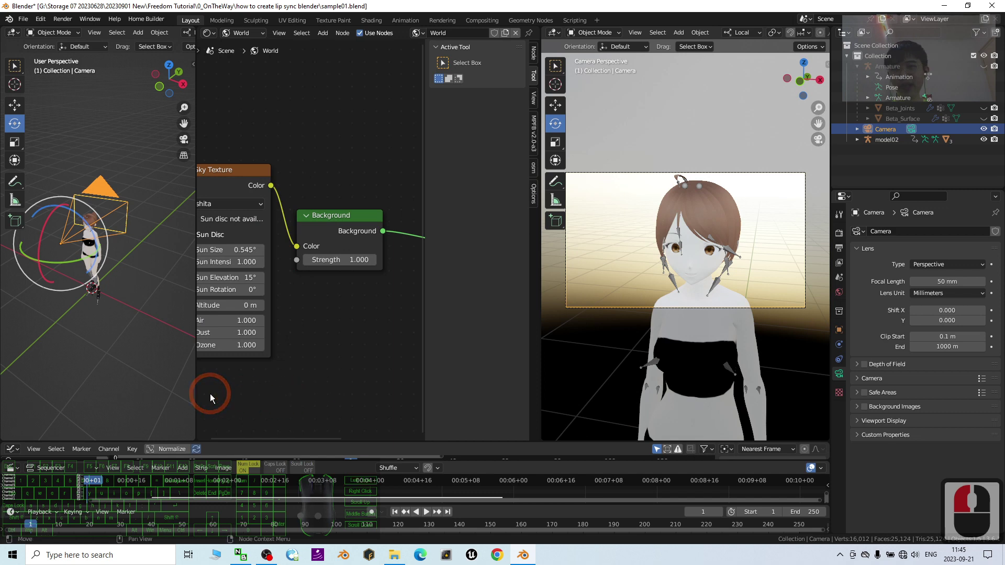
# Step: Try the Preetham and Hosek / Wilkie sky types on the Sky Texture node and return it to Nishita
pyautogui.moveTo(208, 397); pyautogui.dragTo(283, 388, button='middle')
pyautogui.click(299, 200)
pyautogui.click(296, 214)
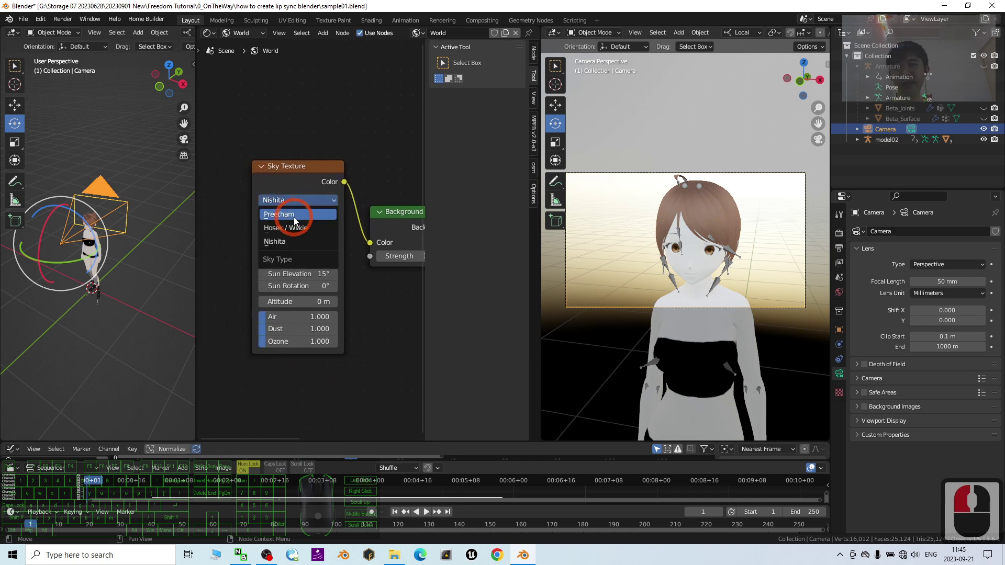
pyautogui.click(298, 200)
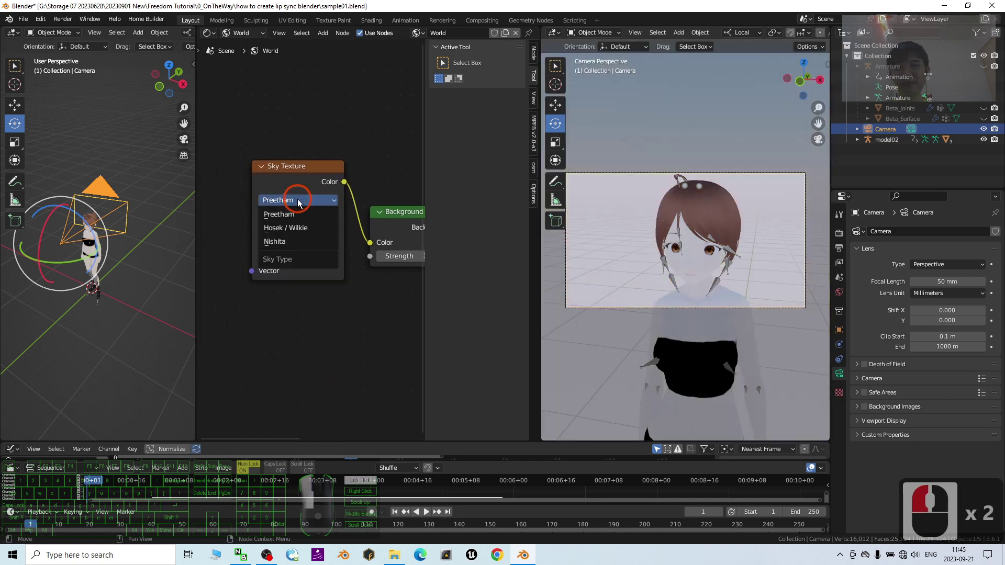
pyautogui.click(289, 227)
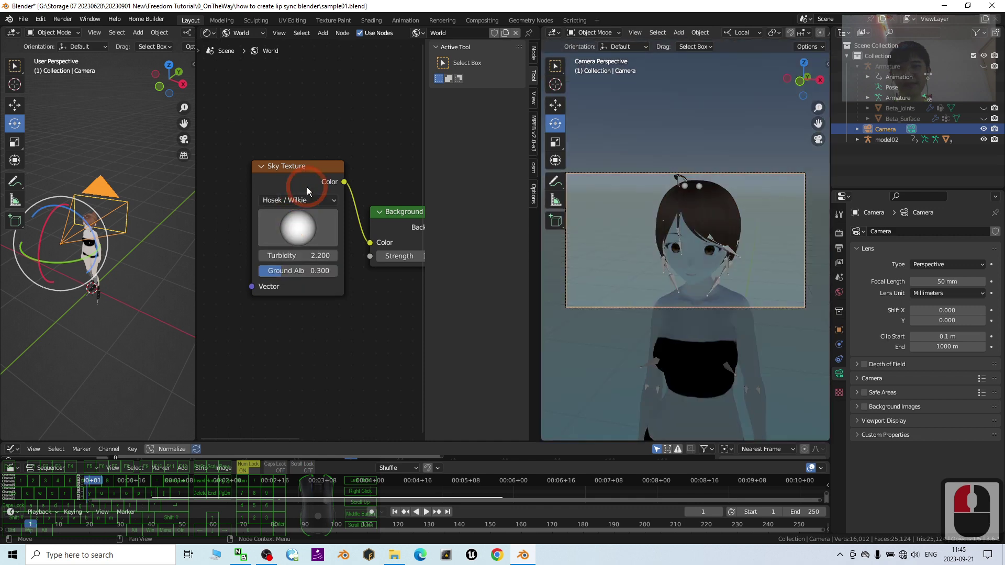
pyautogui.click(301, 200)
pyautogui.click(293, 241)
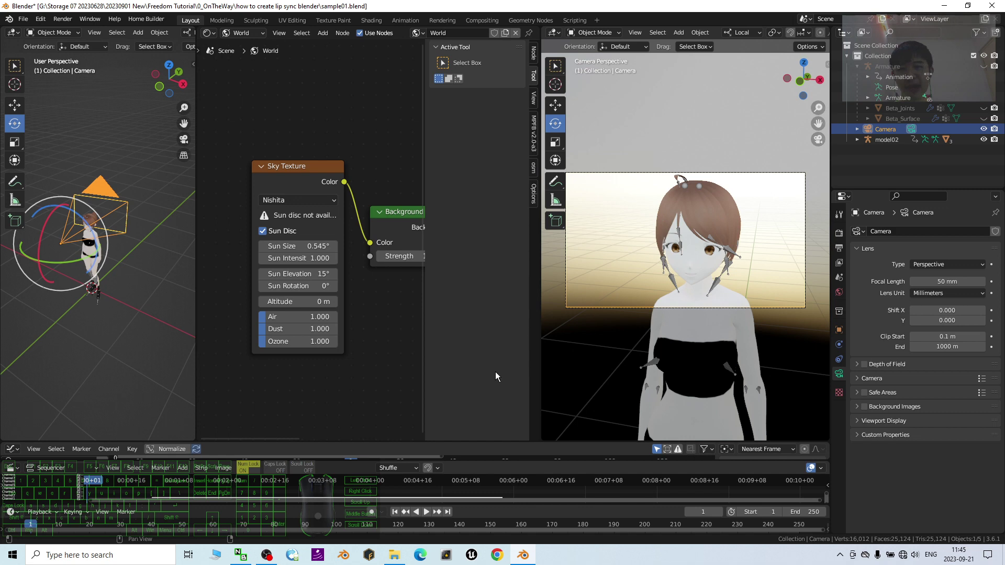
# Step: Enlarge the Graph Editor and Sequencer areas, then play the animation and stop it at frame 106
pyautogui.moveTo(491, 443); pyautogui.dragTo(492, 390)
pyautogui.moveTo(478, 462); pyautogui.dragTo(480, 432)
pyautogui.click(427, 513)
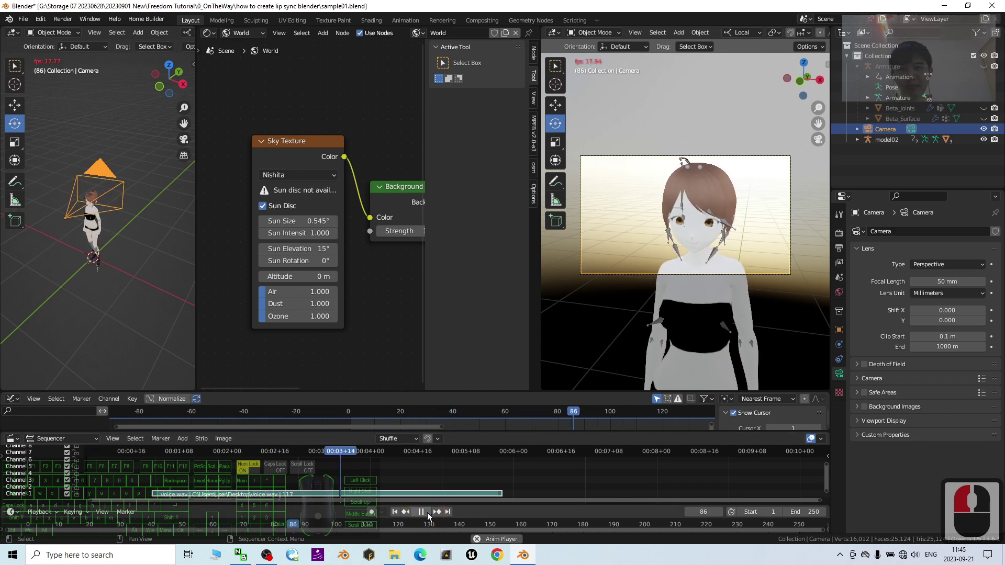
pyautogui.click(427, 513)
pyautogui.click(405, 460)
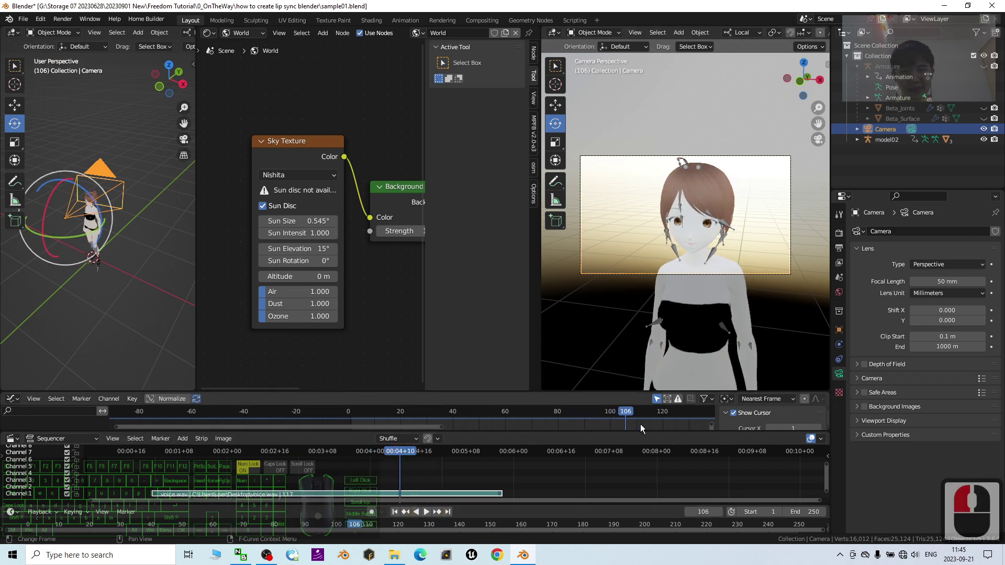
# Step: Set the end frame of the animation to 106
pyautogui.click(814, 512)
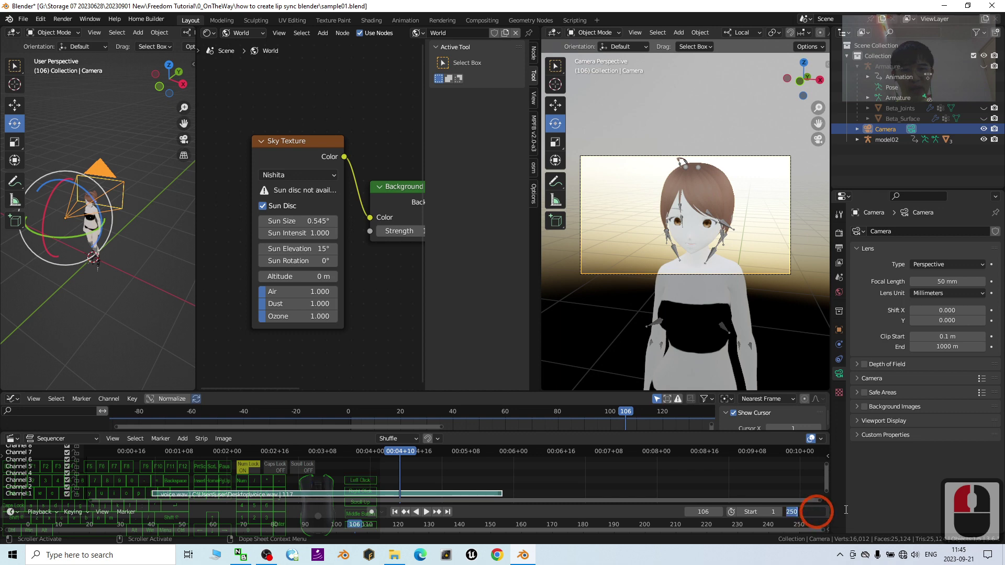
pyautogui.write('106')
pyautogui.press('Return')
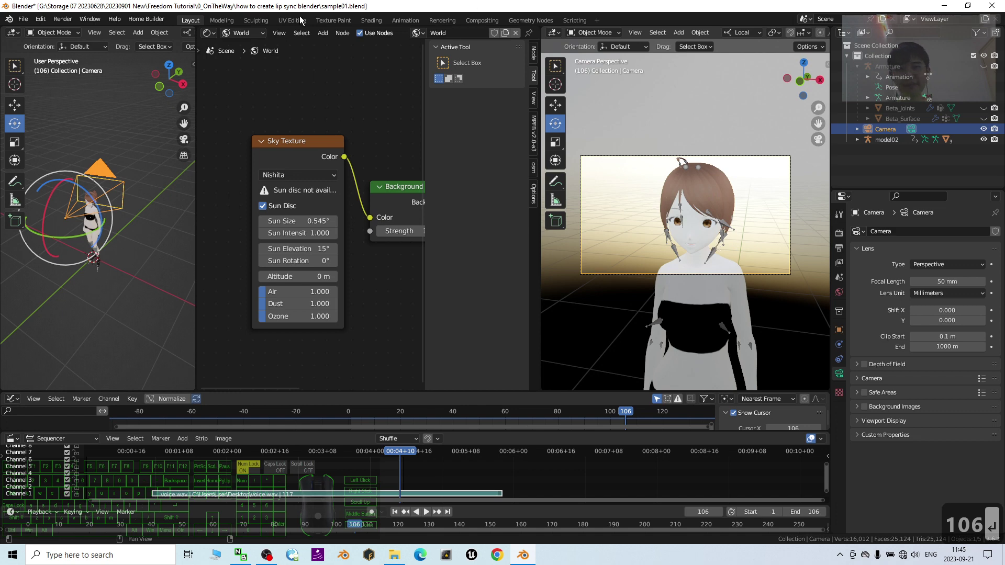
# Step: Set the render output's file format to FFmpeg Video
pyautogui.click(840, 236)
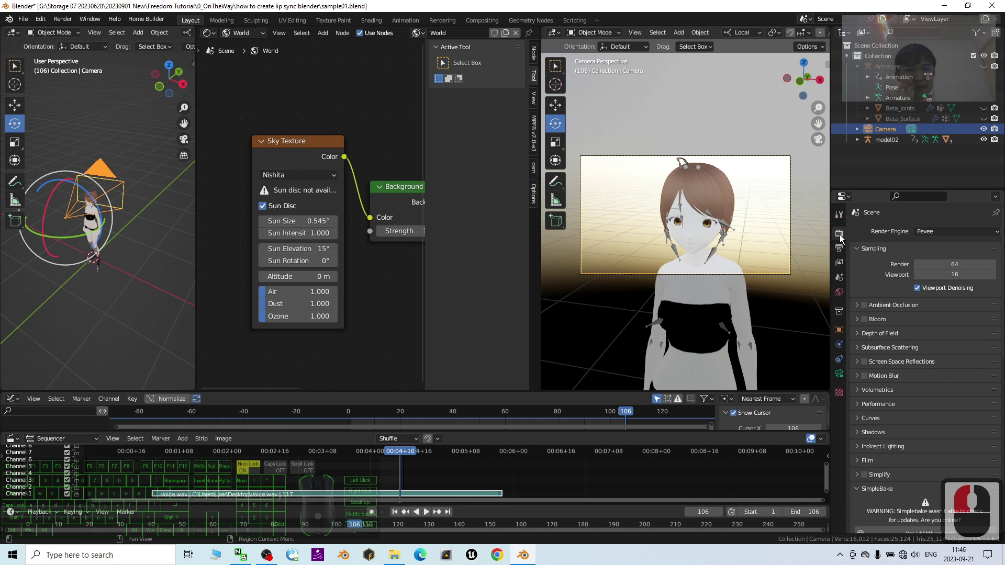
pyautogui.click(840, 251)
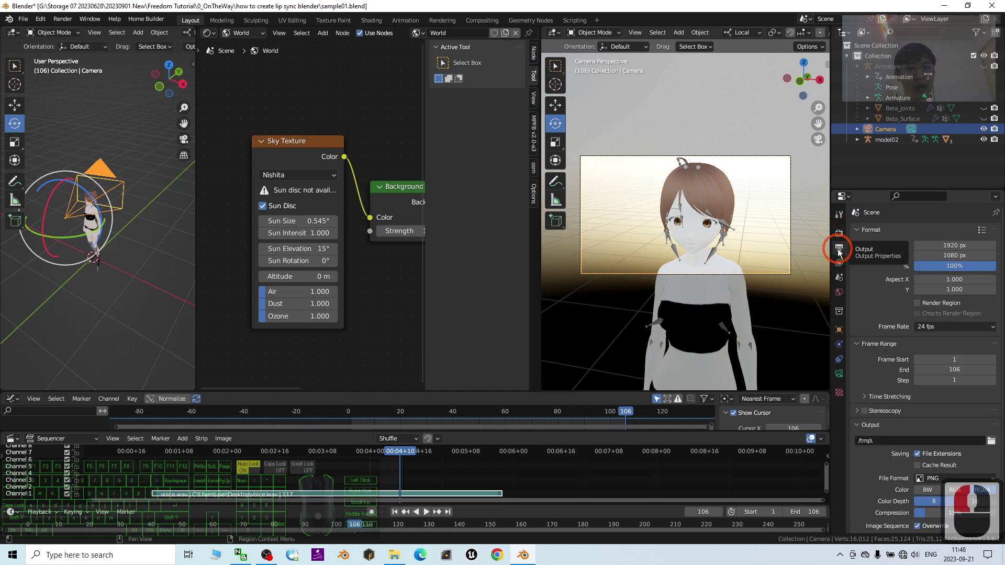
pyautogui.scroll(-3, 935, 286)
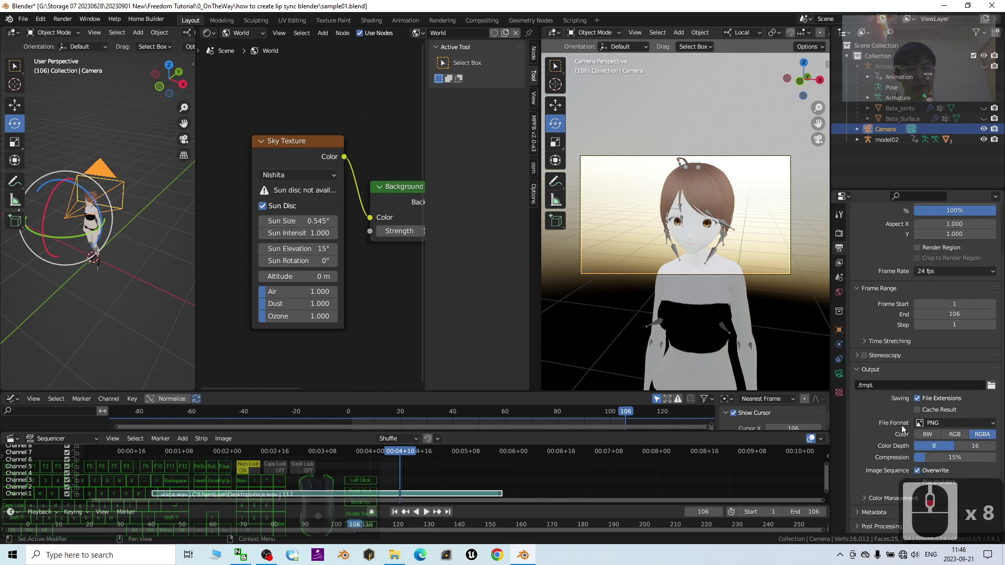
pyautogui.click(937, 424)
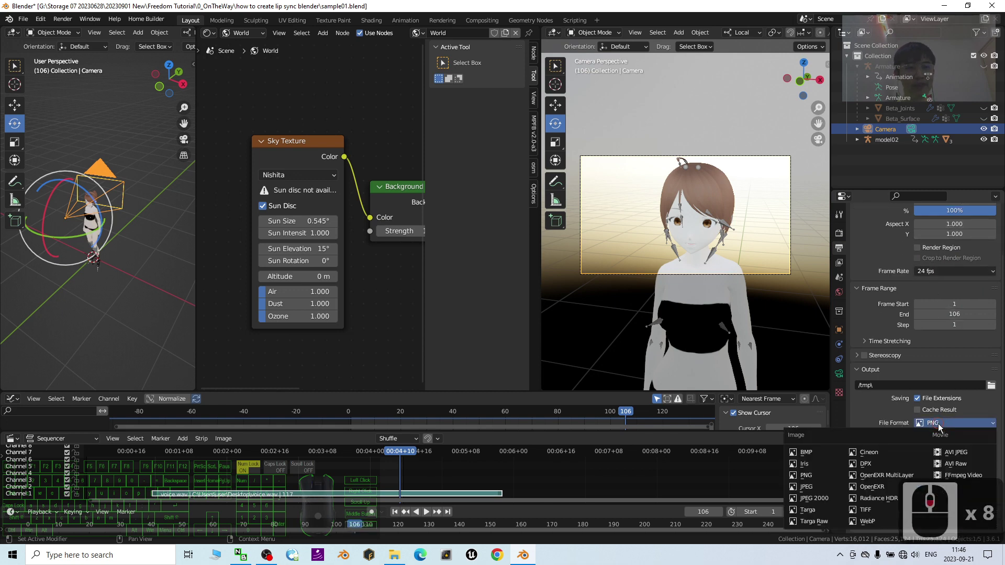
pyautogui.click(966, 475)
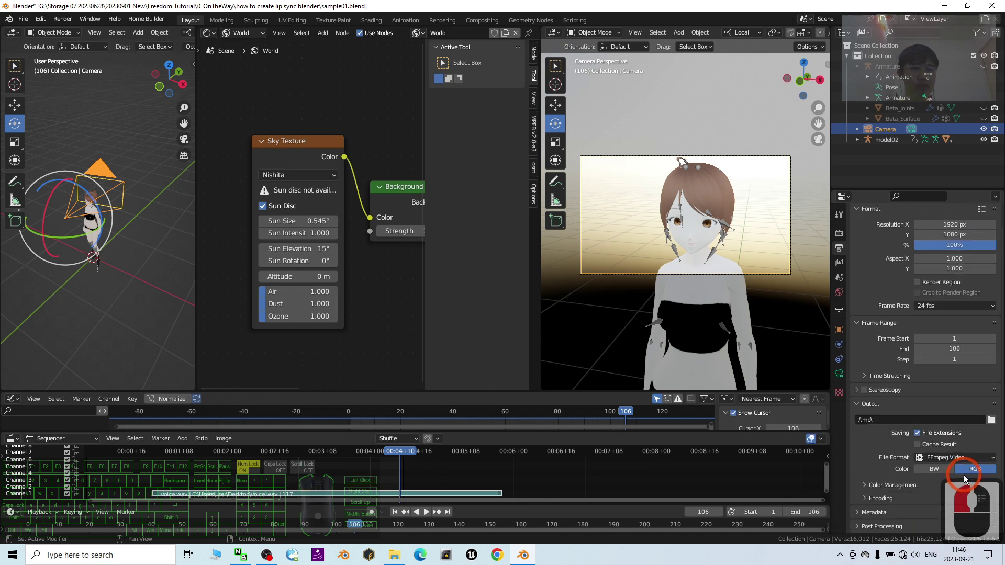
# Step: Expand the output's Encoding settings and set the audio codec to MP3
pyautogui.click(866, 498)
pyautogui.scroll(-8, 870, 472)
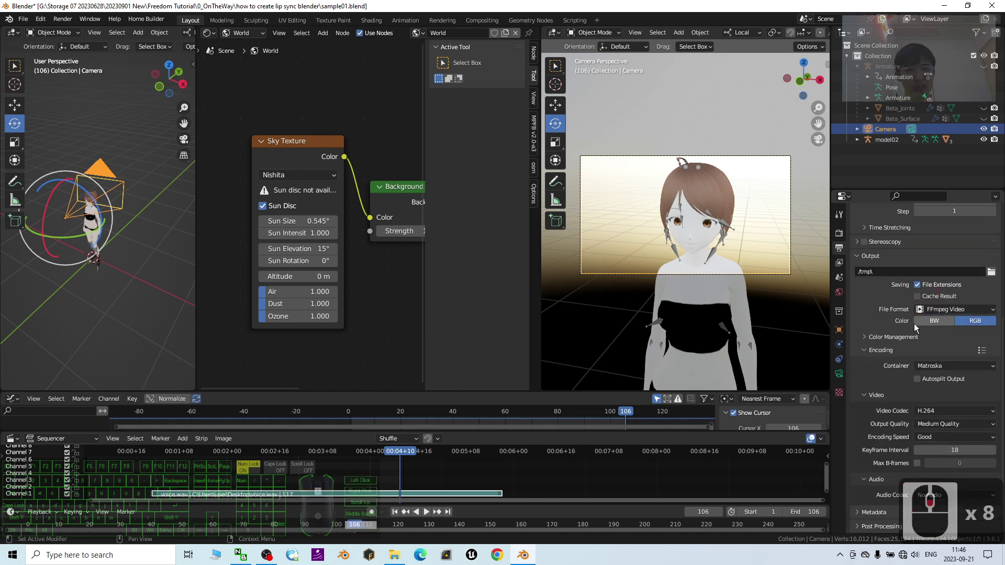
pyautogui.scroll(6, 879, 361)
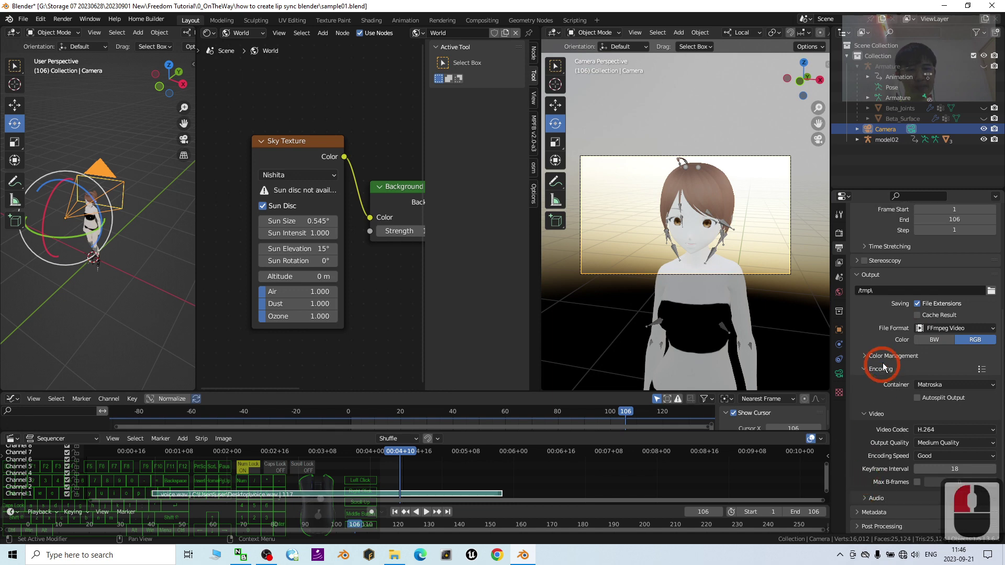
pyautogui.scroll(-6, 869, 472)
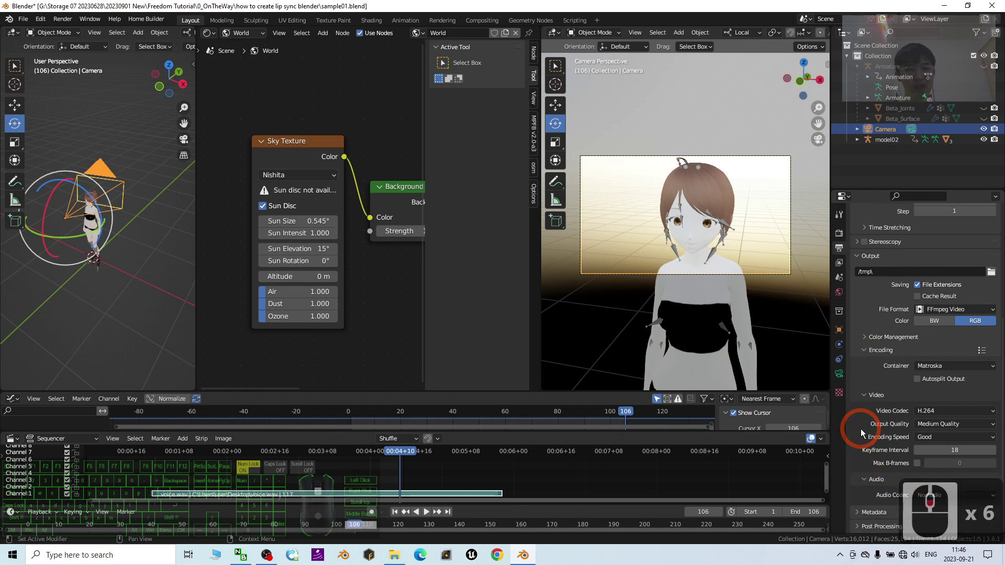
pyautogui.click(951, 496)
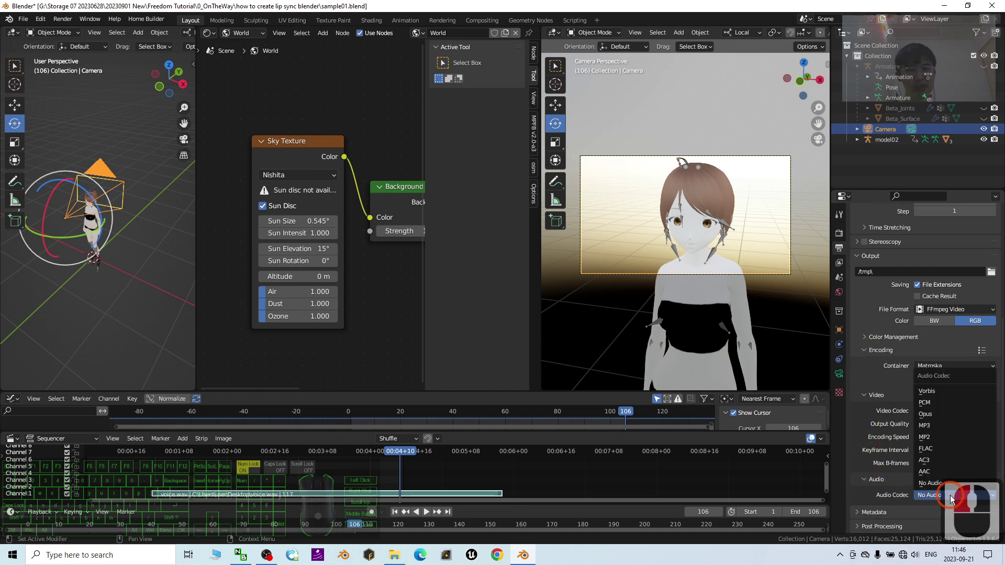
pyautogui.click(925, 425)
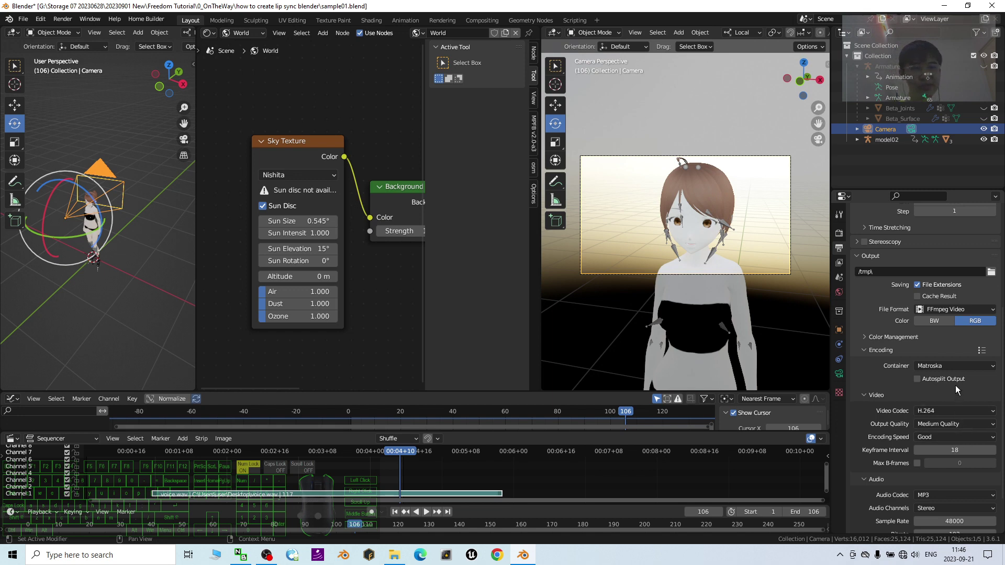
# Step: Set the render output path to the Desktop folder
pyautogui.scroll(14, 962, 369)
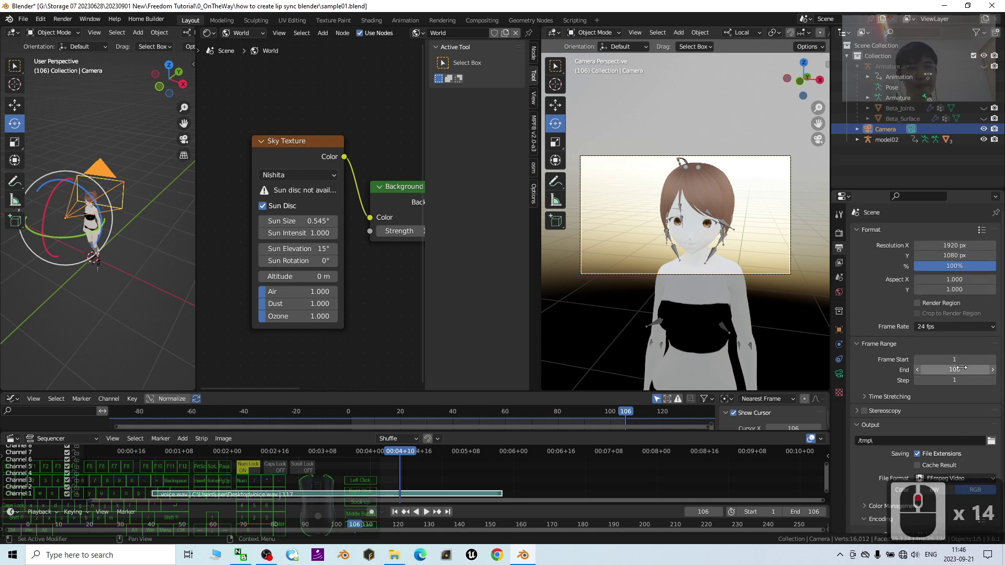
pyautogui.scroll(-2, 965, 382)
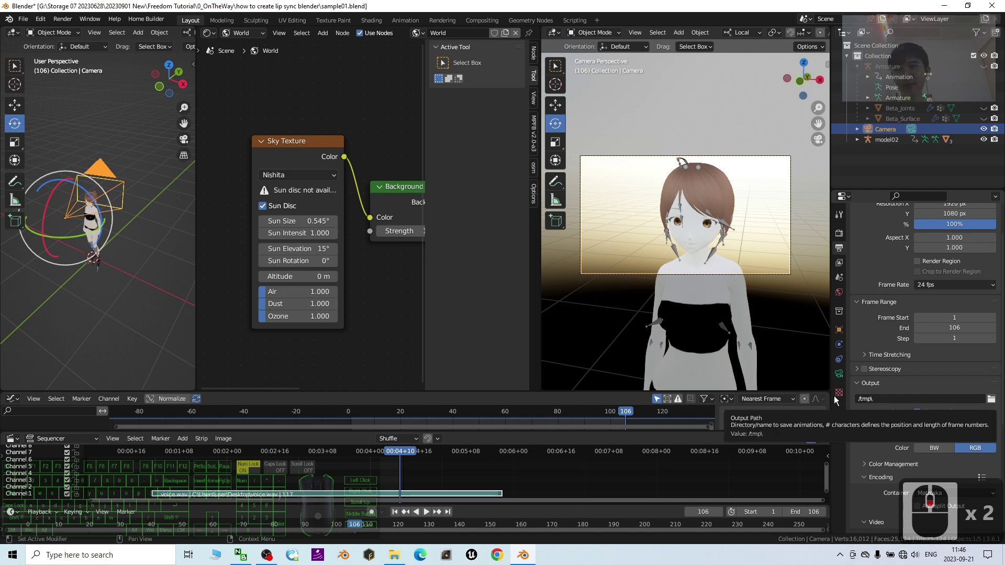
pyautogui.click(727, 401)
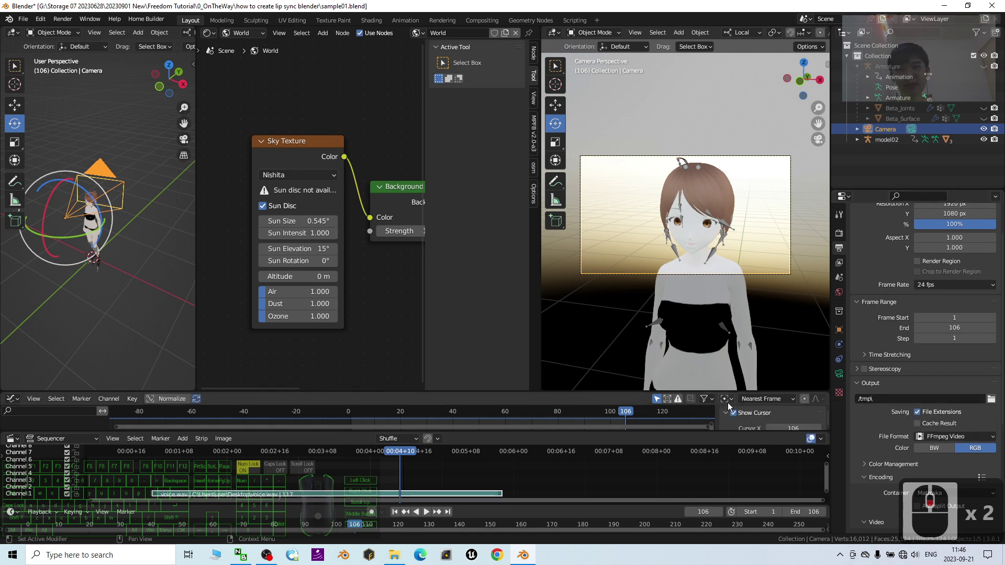
pyautogui.click(984, 398)
pyautogui.click(991, 399)
pyautogui.click(991, 399)
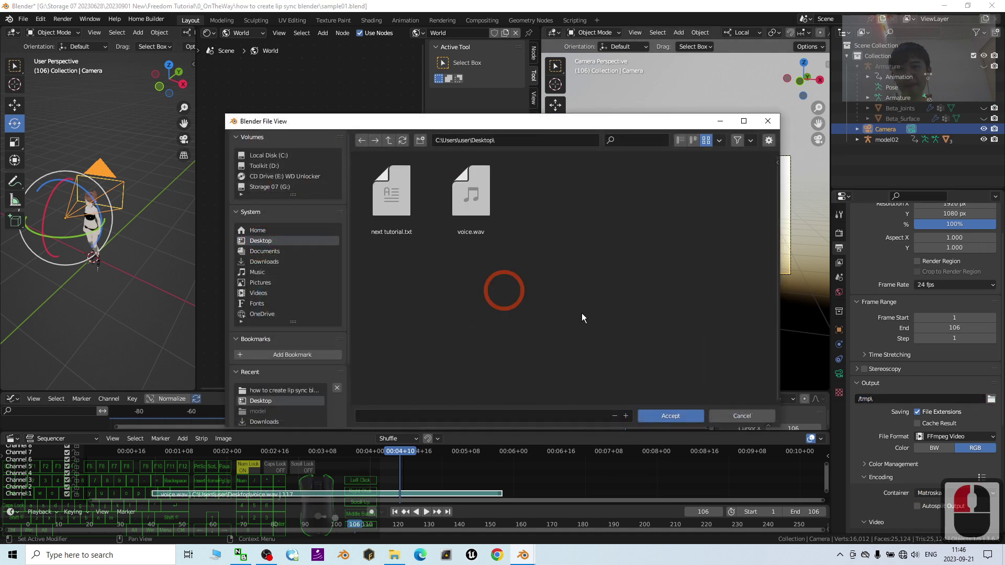
pyautogui.click(670, 415)
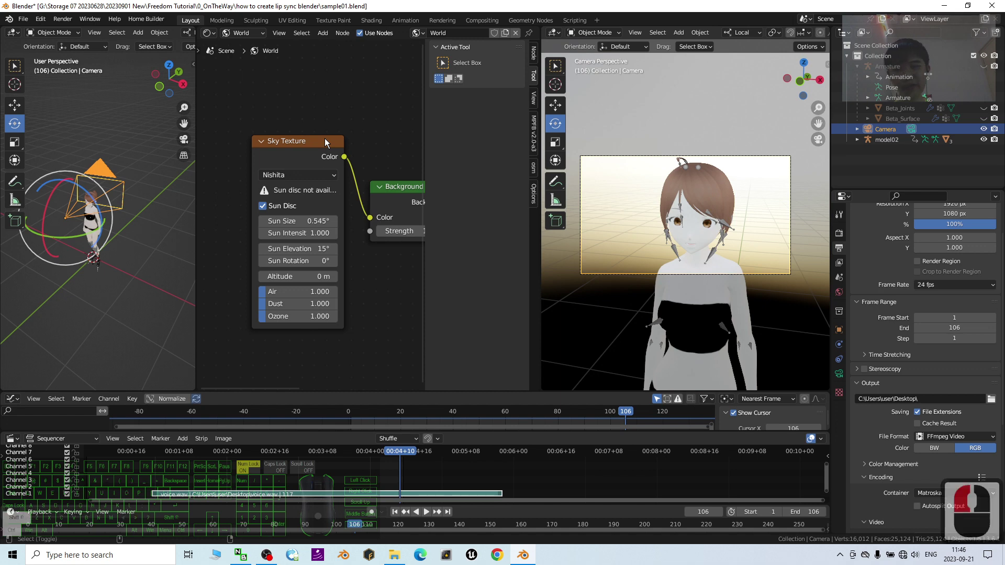
# Step: Save the project as a new file named demo01 in the same folder as sample01.blend
pyautogui.hotkey('ctrl', 'shift', 's')
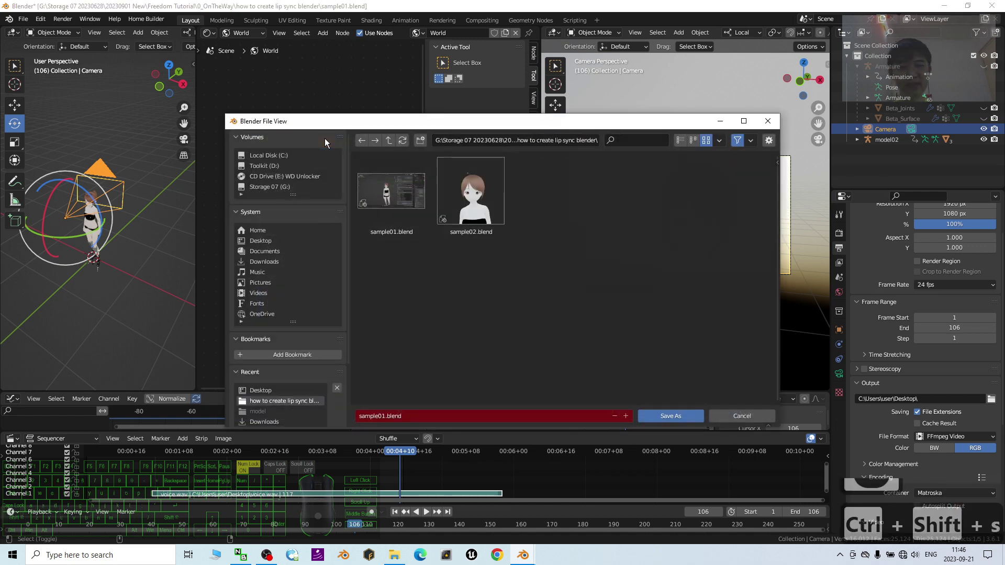
pyautogui.click(420, 417)
pyautogui.write('sample')
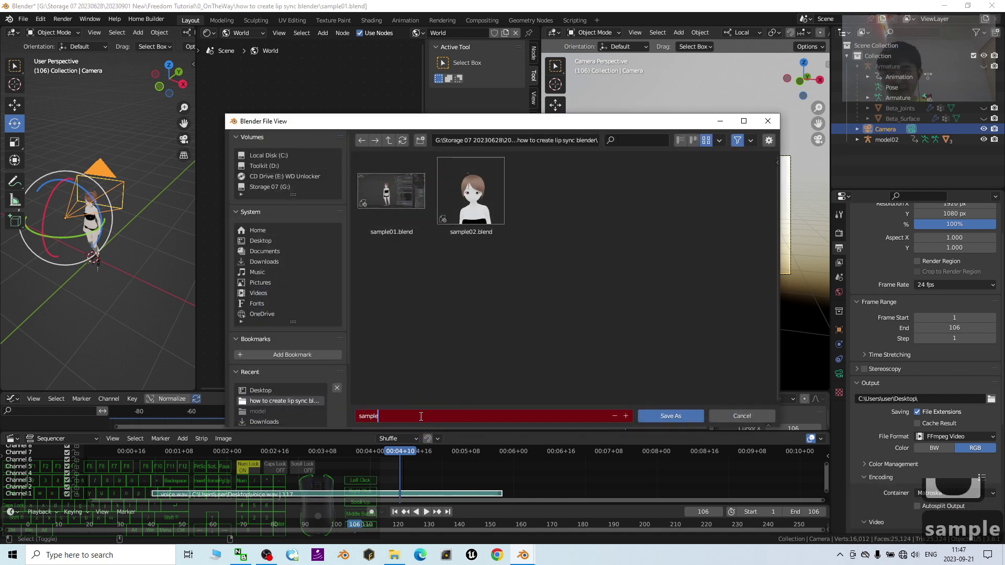
pyautogui.press('BackSpace')
pyautogui.press('BackSpace')
pyautogui.press('BackSpace')
pyautogui.press('BackSpace')
pyautogui.press('BackSpace')
pyautogui.press('BackSpace')
pyautogui.write('demo01')
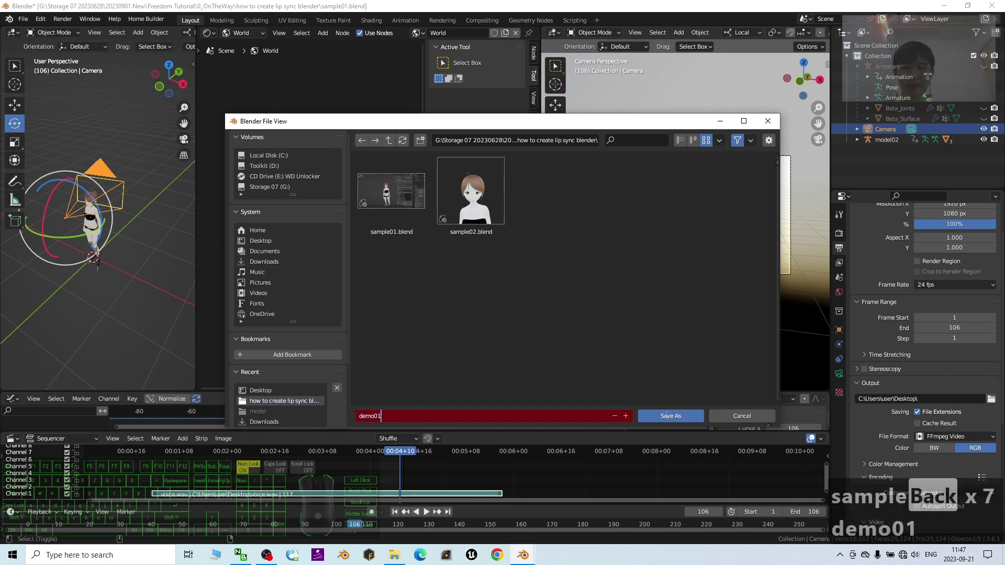
pyautogui.click(667, 416)
pyautogui.click(668, 415)
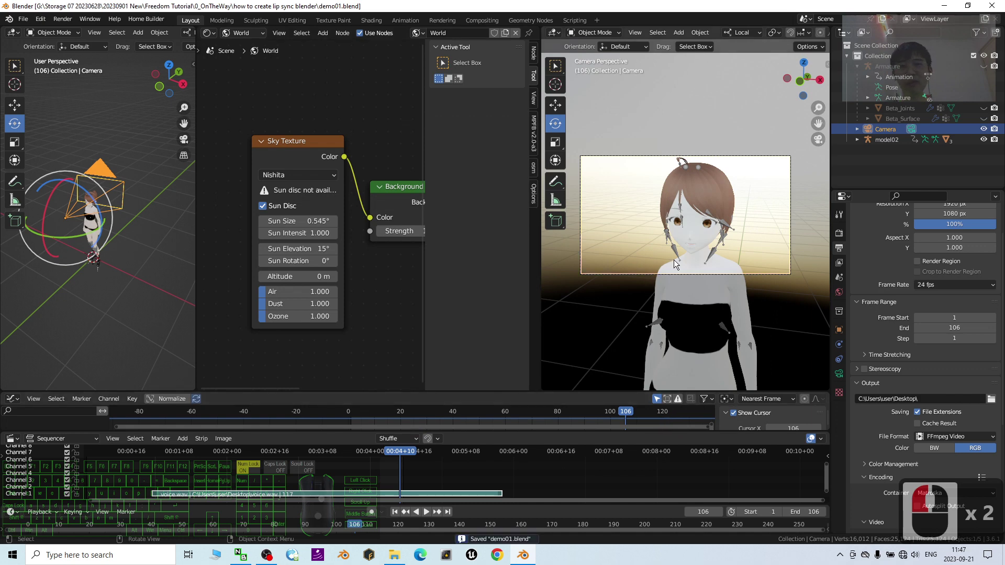
# Step: Try rendering the animation and close the render window
pyautogui.click(63, 19)
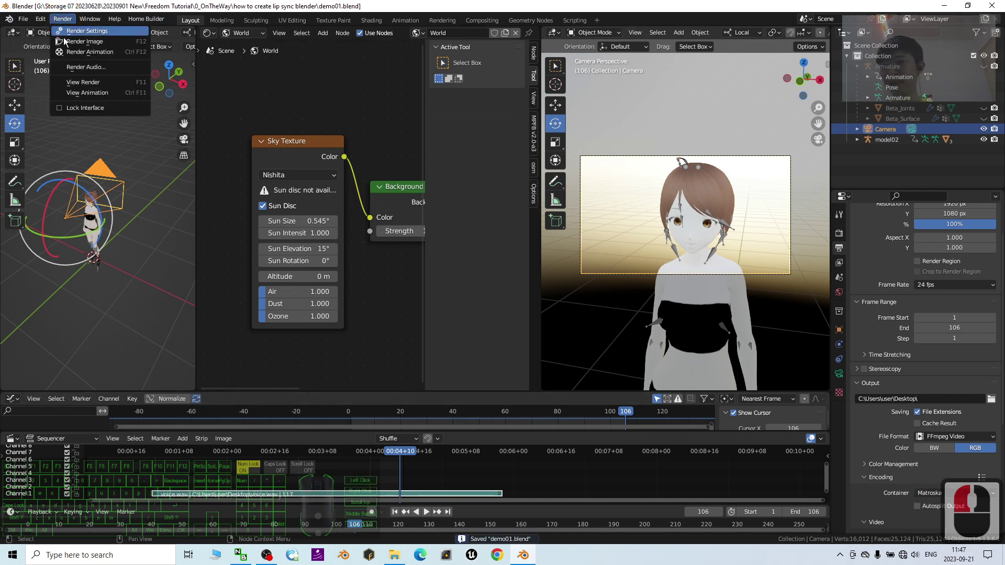
pyautogui.click(101, 53)
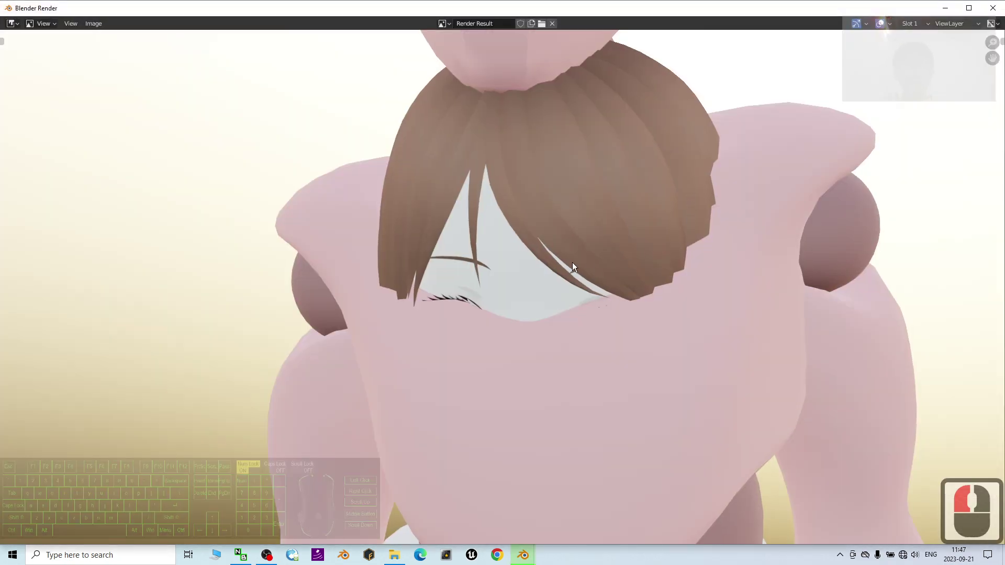
pyautogui.click(993, 9)
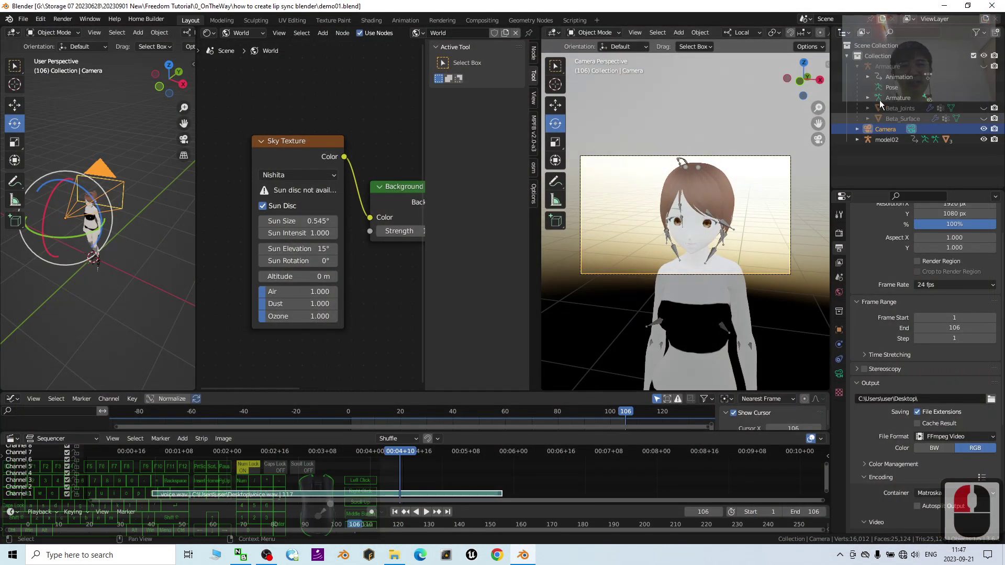
# Step: Check the visibility of Beta_Joints and Beta_Surface, then delete both meshes together with their parent Armature
pyautogui.click(891, 66)
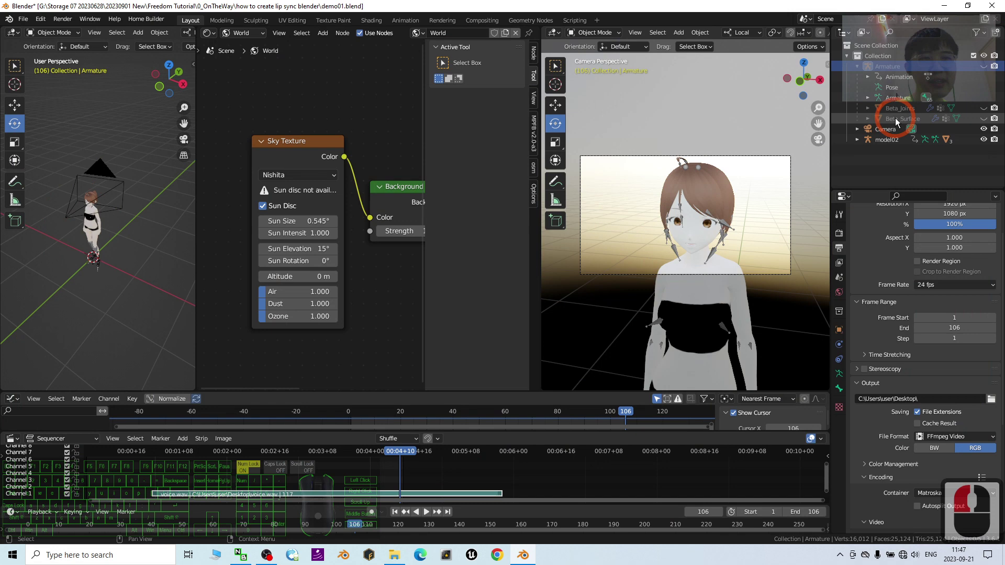
pyautogui.click(983, 108)
pyautogui.click(983, 108)
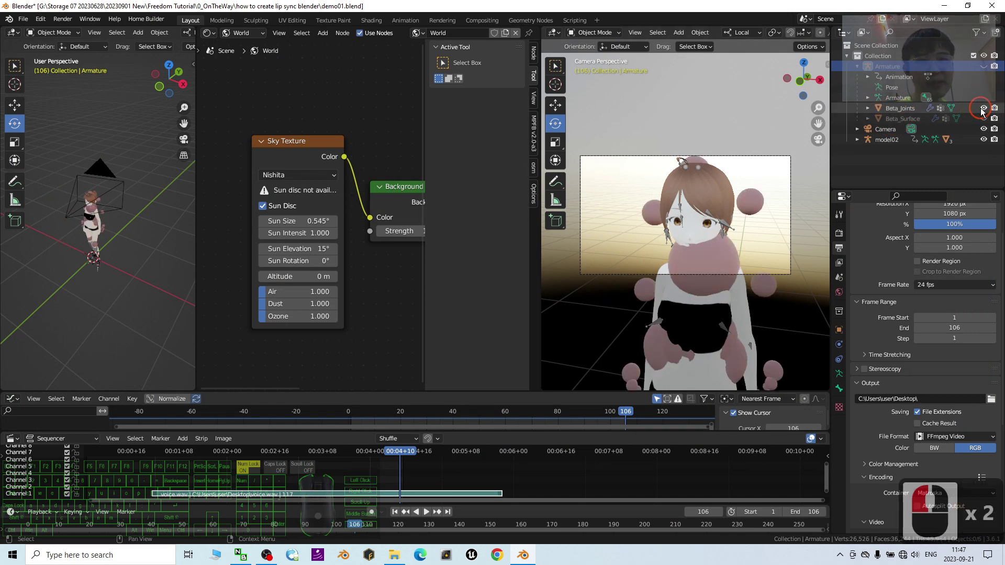
pyautogui.click(984, 108)
pyautogui.click(983, 119)
pyautogui.click(984, 120)
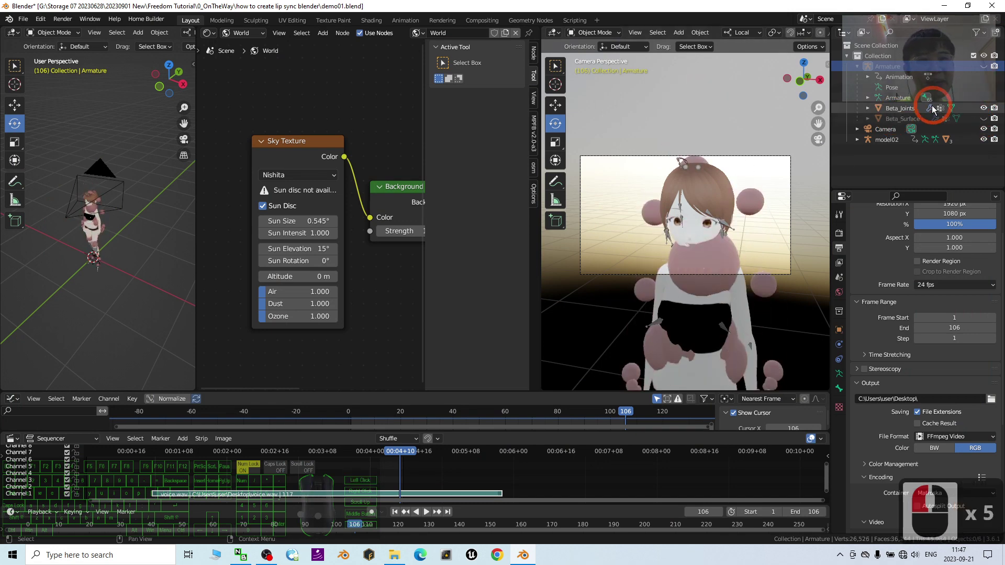
pyautogui.click(903, 119)
pyautogui.keyDown('shift'); pyautogui.click(893, 71); pyautogui.keyUp('shift')
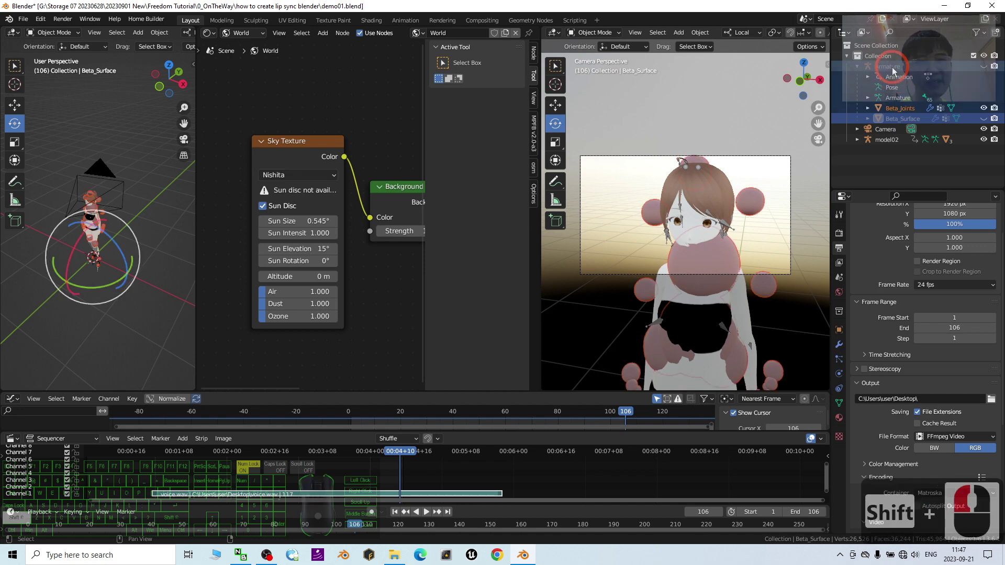
pyautogui.press('Delete')
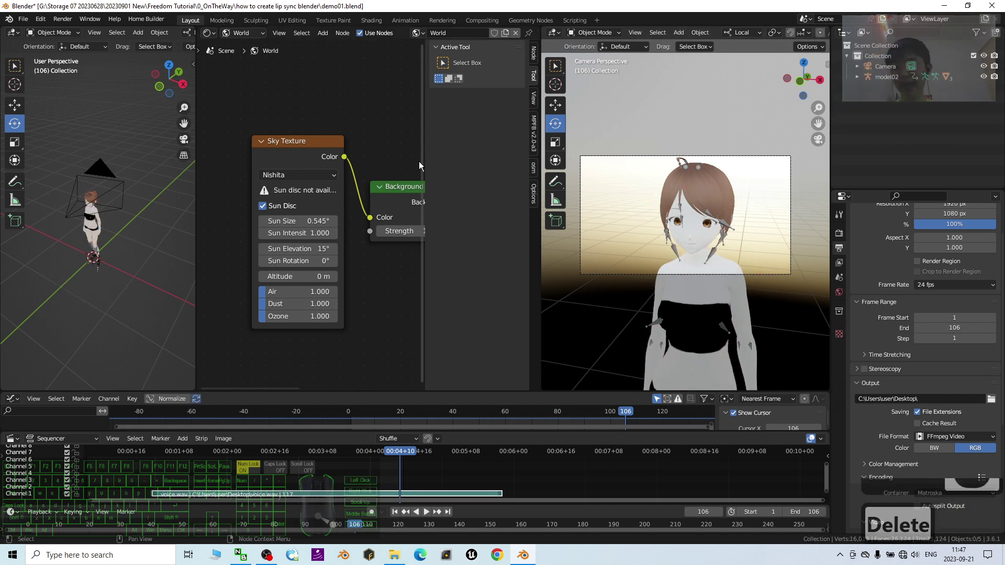
# Step: Save demo01.blend and render the animation, moving the render window partly off the main window
pyautogui.hotkey('ctrl', 's')
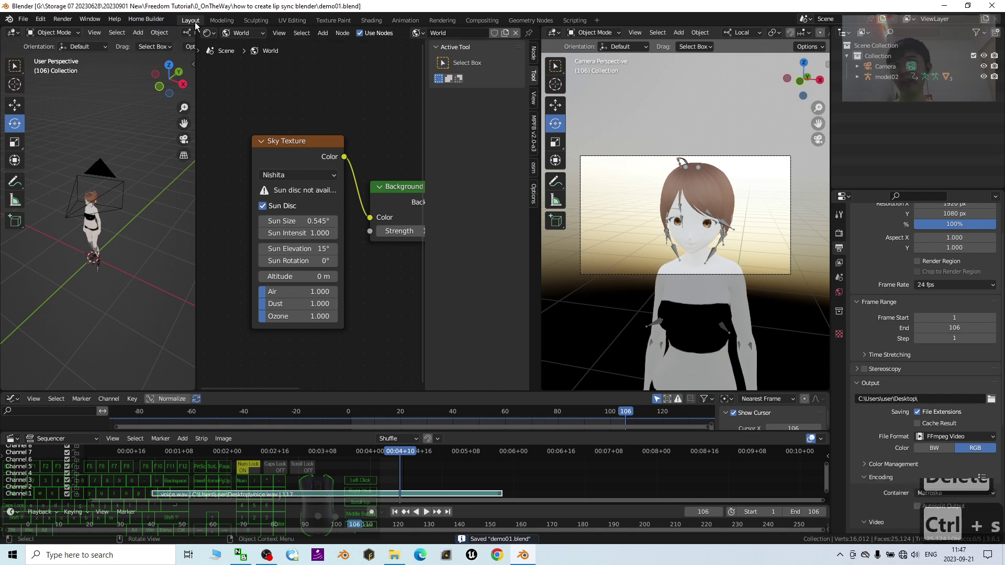
pyautogui.click(63, 19)
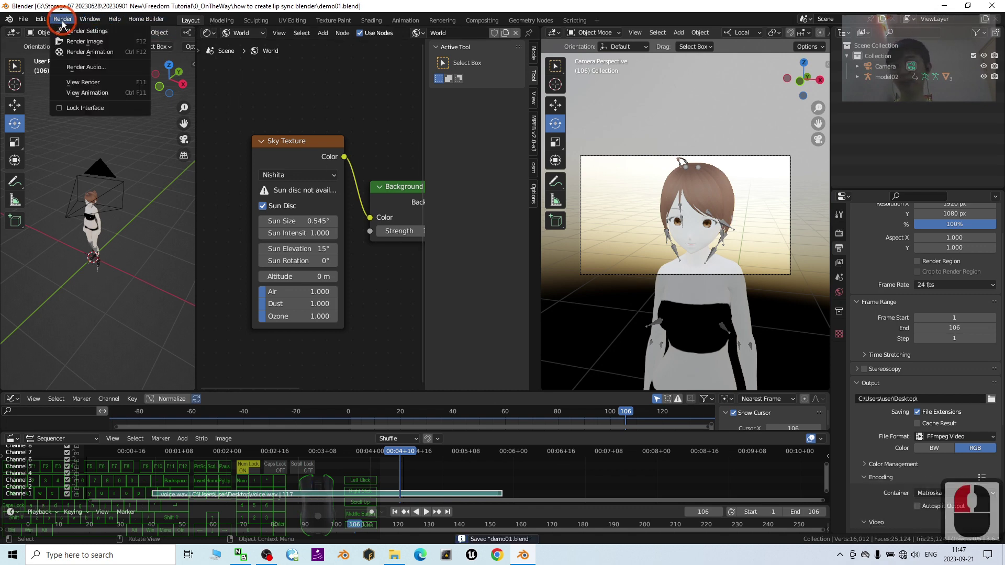
pyautogui.click(107, 54)
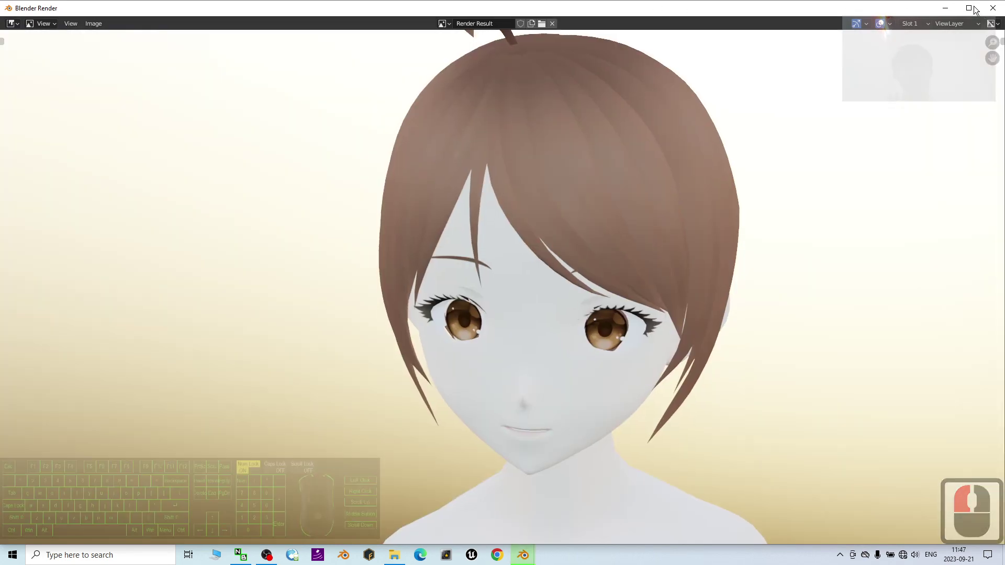
pyautogui.moveTo(2, 4); pyautogui.dragTo(121, 84)
pyautogui.moveTo(274, 145); pyautogui.dragTo(603, 306)
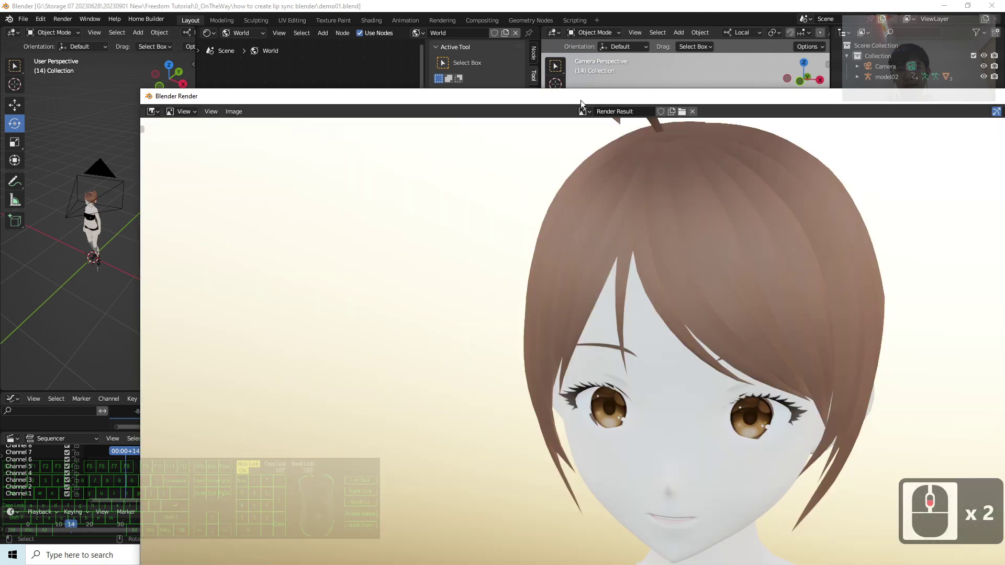
# Step: Shrink and reposition the render window so it fits on screen, and return to the main Blender window
pyautogui.moveTo(580, 100); pyautogui.dragTo(524, 27)
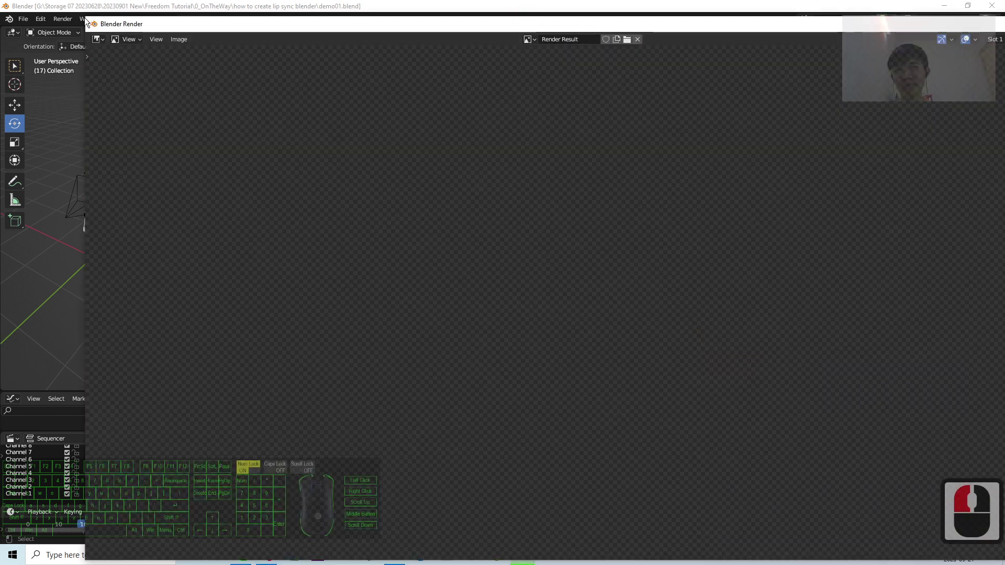
pyautogui.moveTo(220, 78); pyautogui.dragTo(458, 146)
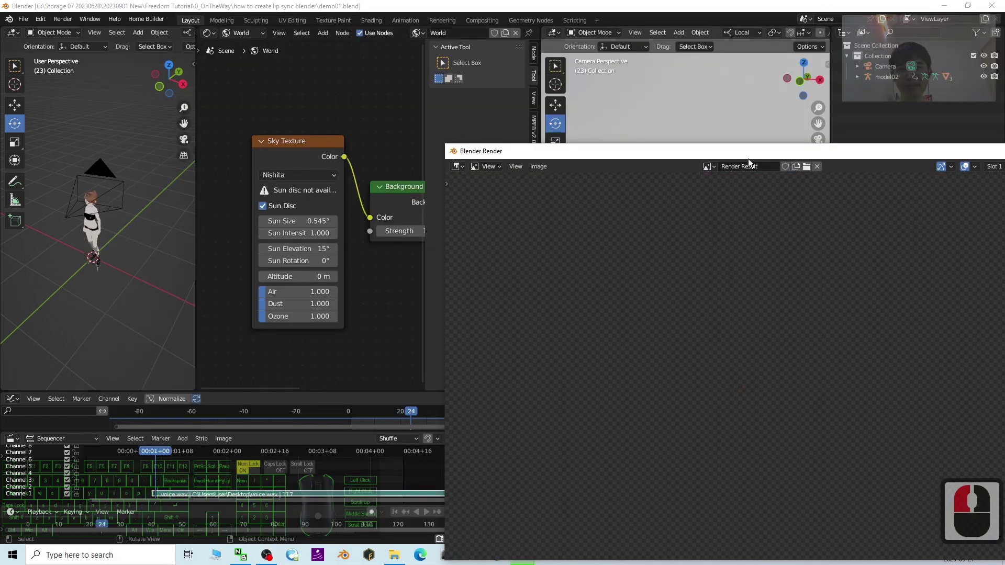
pyautogui.moveTo(704, 151); pyautogui.dragTo(519, 117)
pyautogui.moveTo(463, 80); pyautogui.dragTo(454, 65)
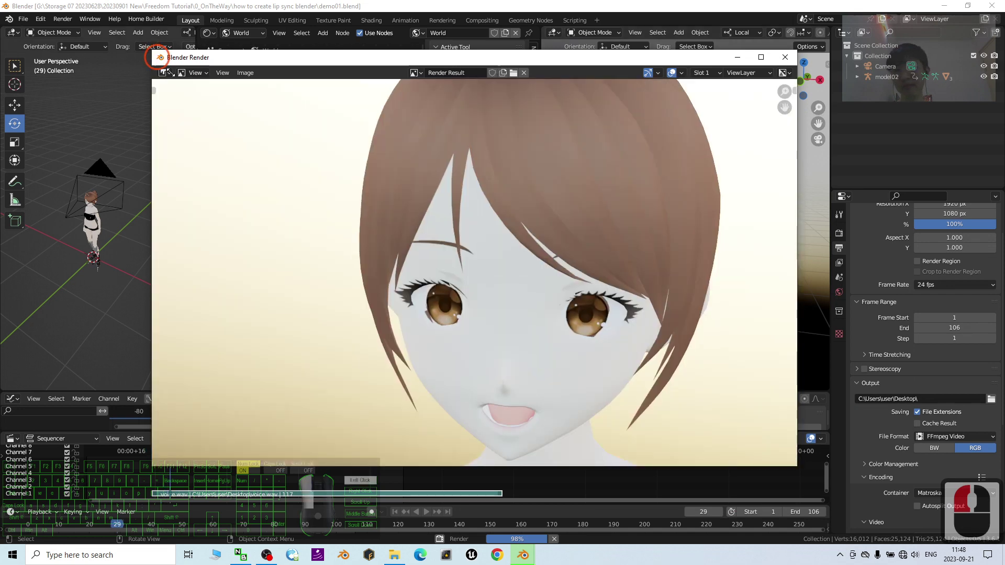
pyautogui.moveTo(170, 72); pyautogui.dragTo(243, 127)
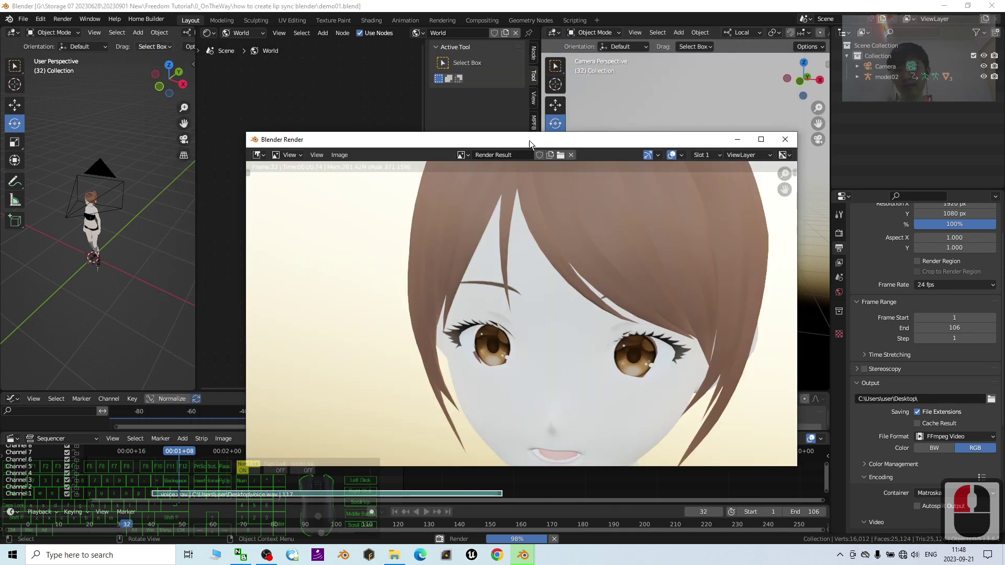
pyautogui.moveTo(533, 139); pyautogui.dragTo(488, 94)
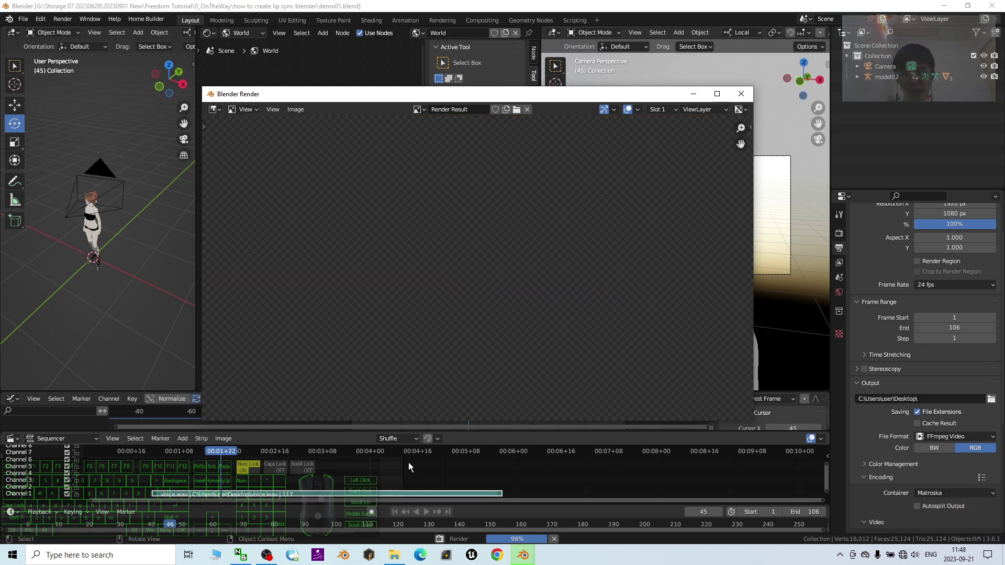
pyautogui.click(522, 489)
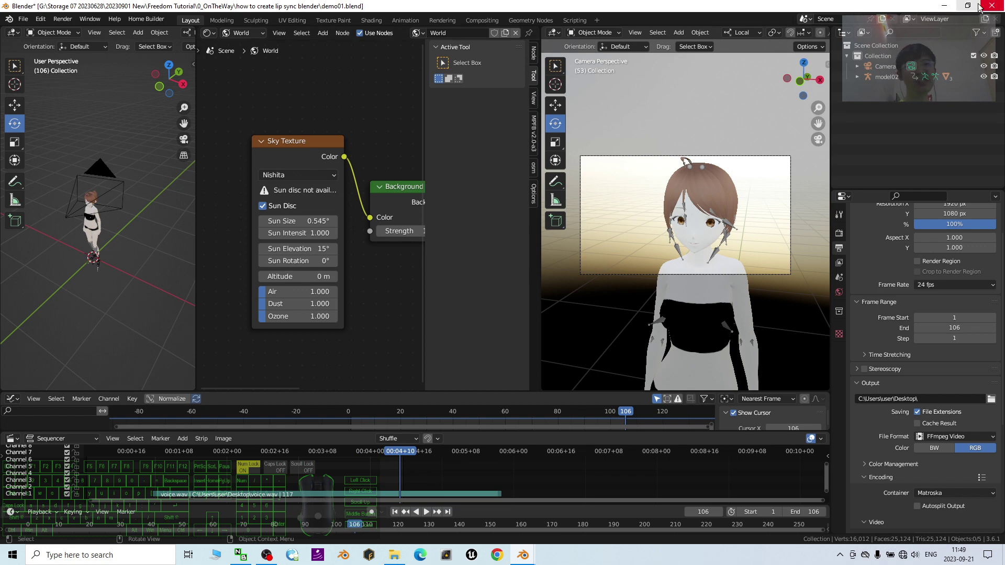
# Step: Minimise Blender's main window, close the render window and open the rendered video 0001-0106.mkv from the desktop
pyautogui.click(952, 7)
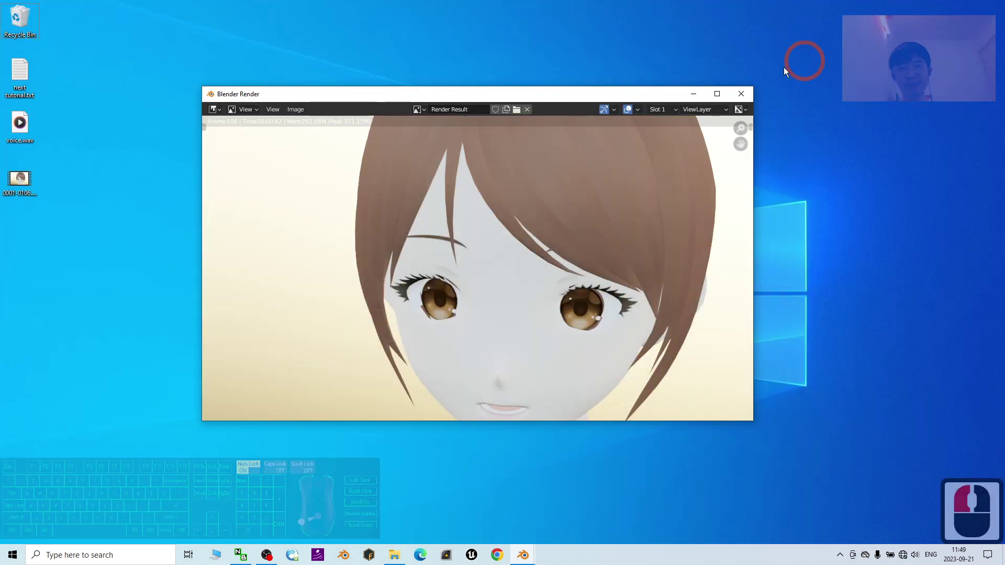
pyautogui.click(747, 97)
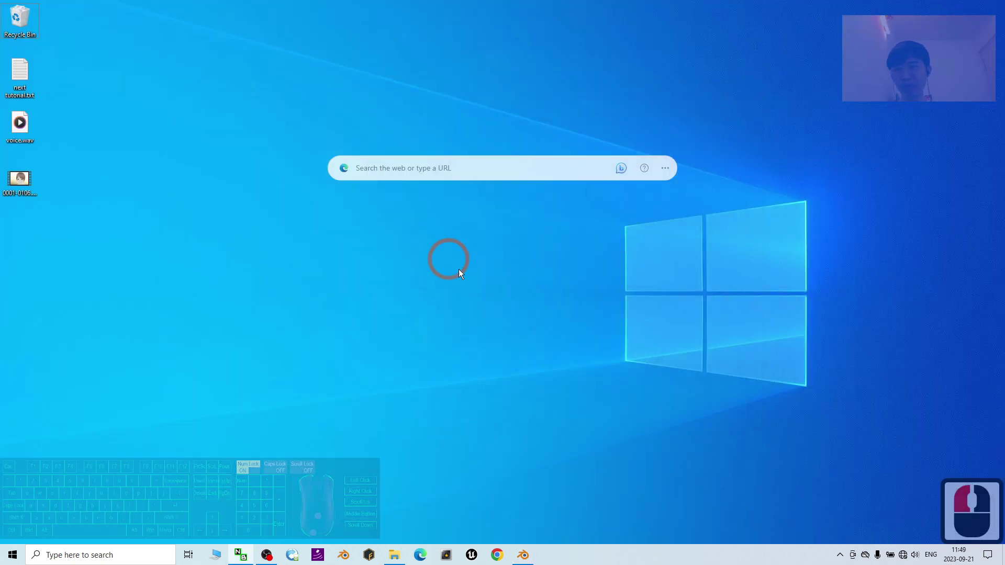
pyautogui.click(29, 184)
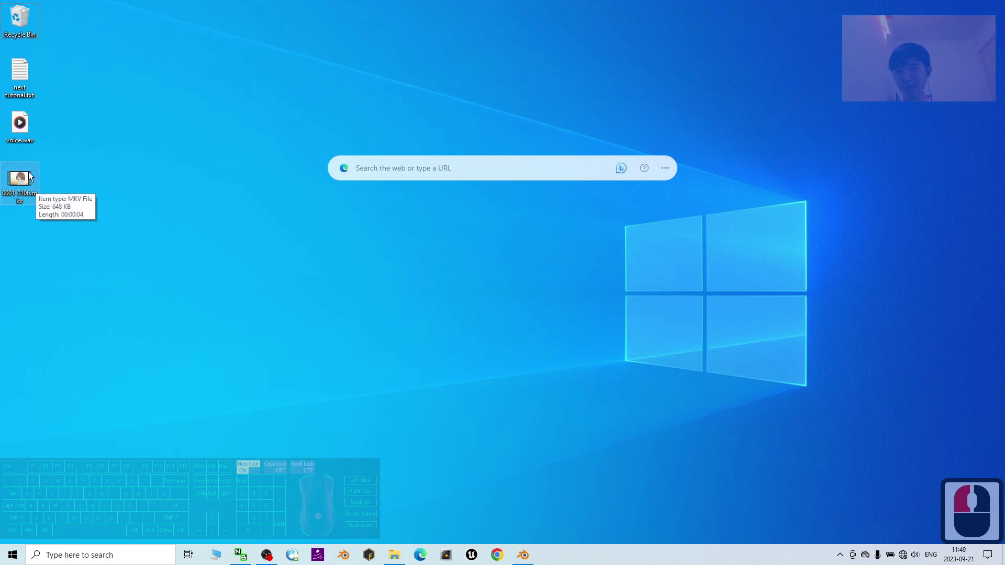
pyautogui.click(71, 191)
pyautogui.doubleClick(26, 186)
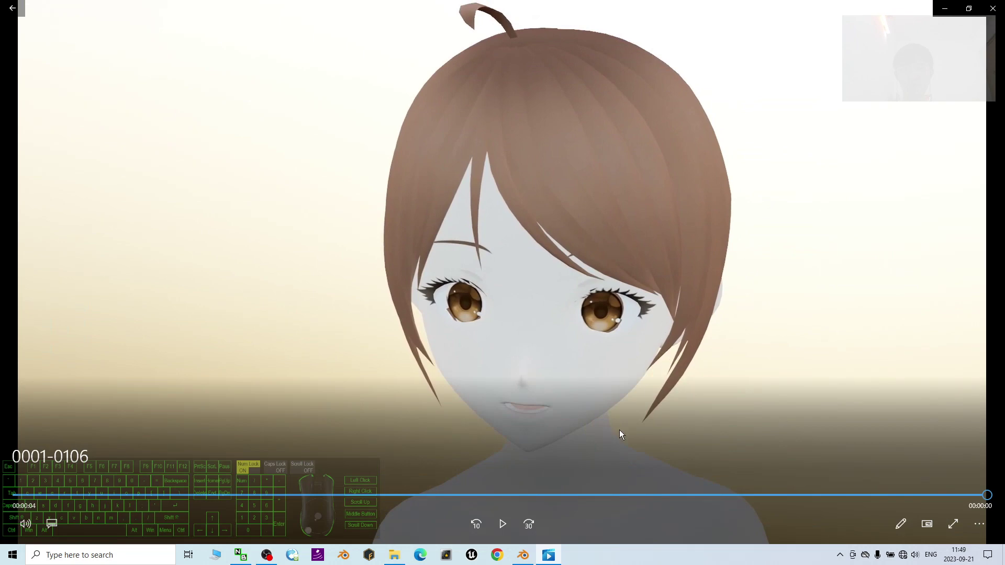
# Step: Replay the 0001-0106 video from the beginning to check the lip sync and sound, and close the player
pyautogui.moveTo(128, 495); pyautogui.dragTo(55, 494)
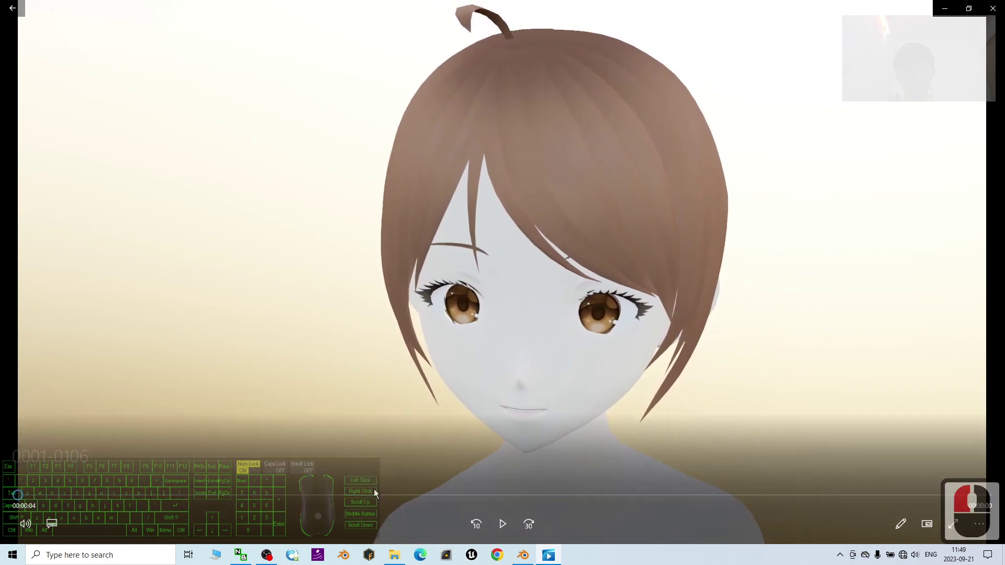
pyautogui.click(503, 524)
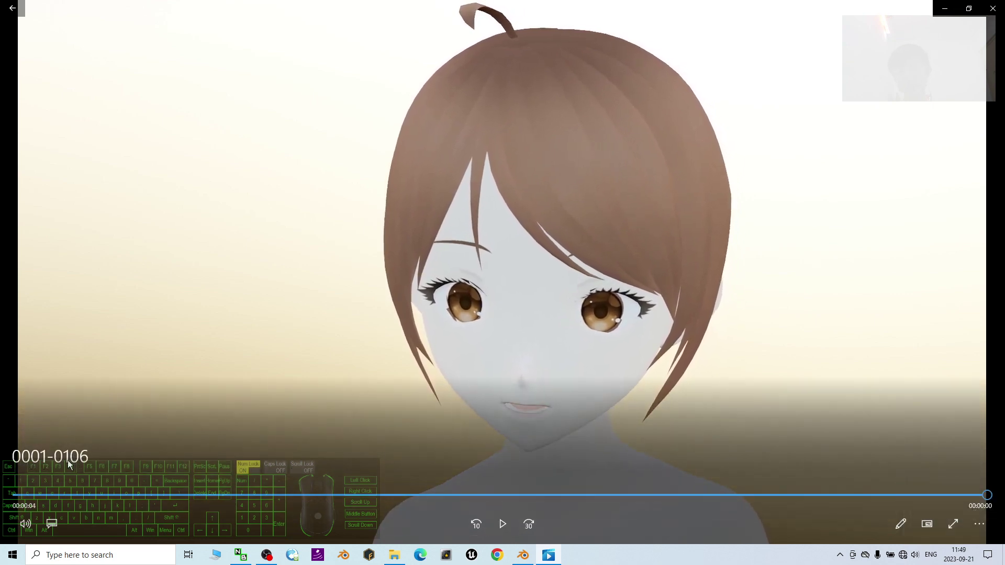
pyautogui.click(993, 8)
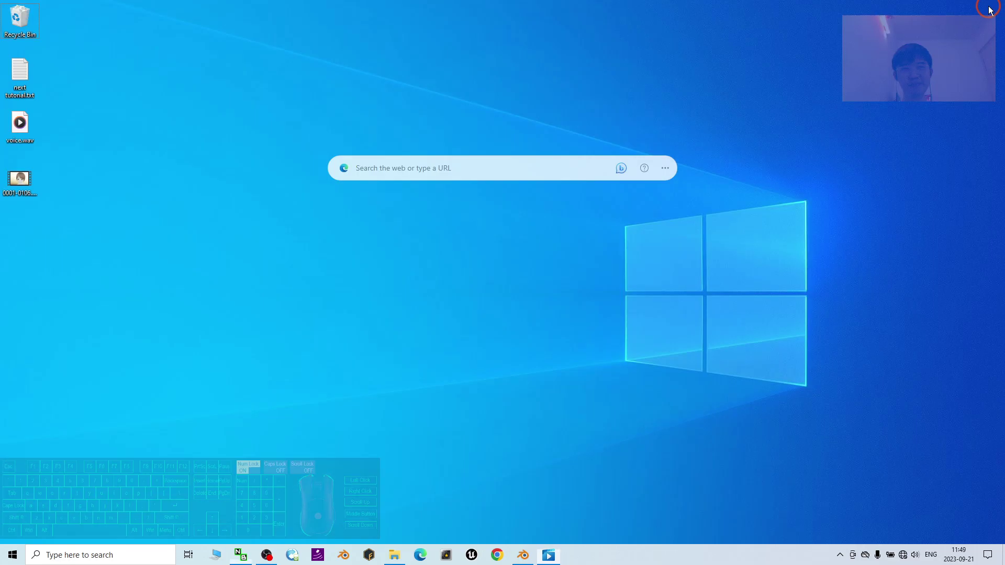
# Step: Return to Blender, extend the animation's end frame to 123 and preview the playback
pyautogui.click(524, 556)
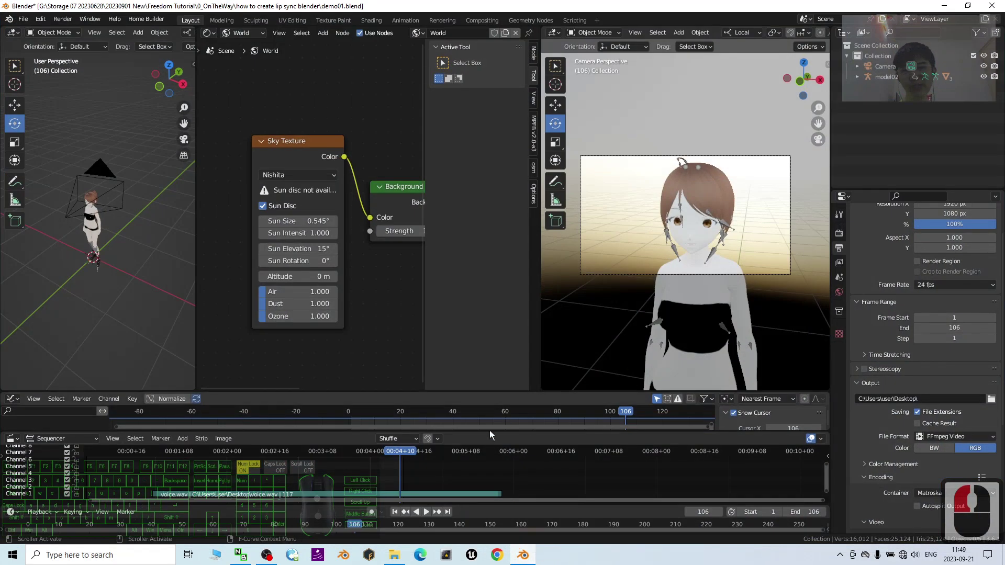
pyautogui.moveTo(406, 454); pyautogui.dragTo(373, 453)
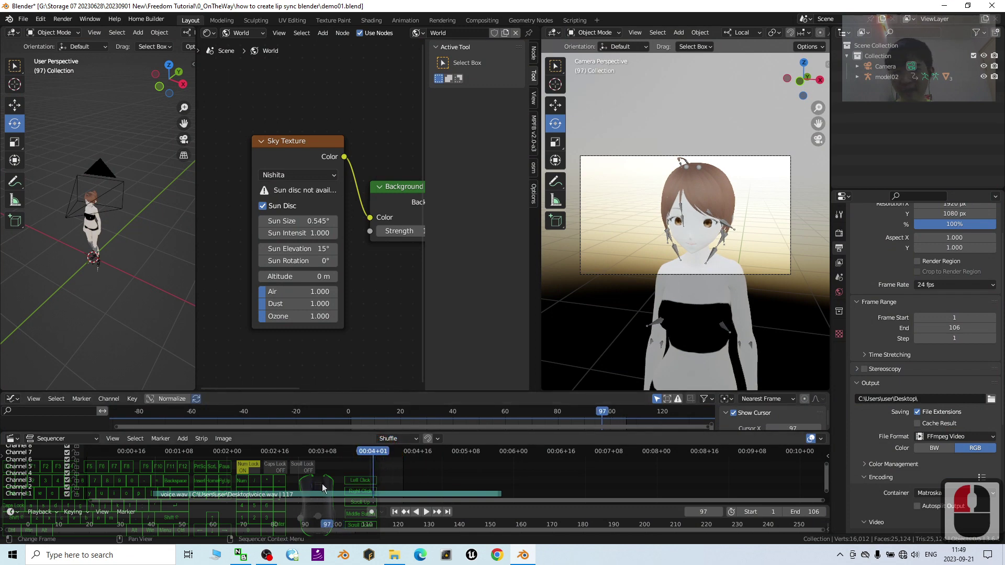
pyautogui.click(425, 513)
pyautogui.click(424, 510)
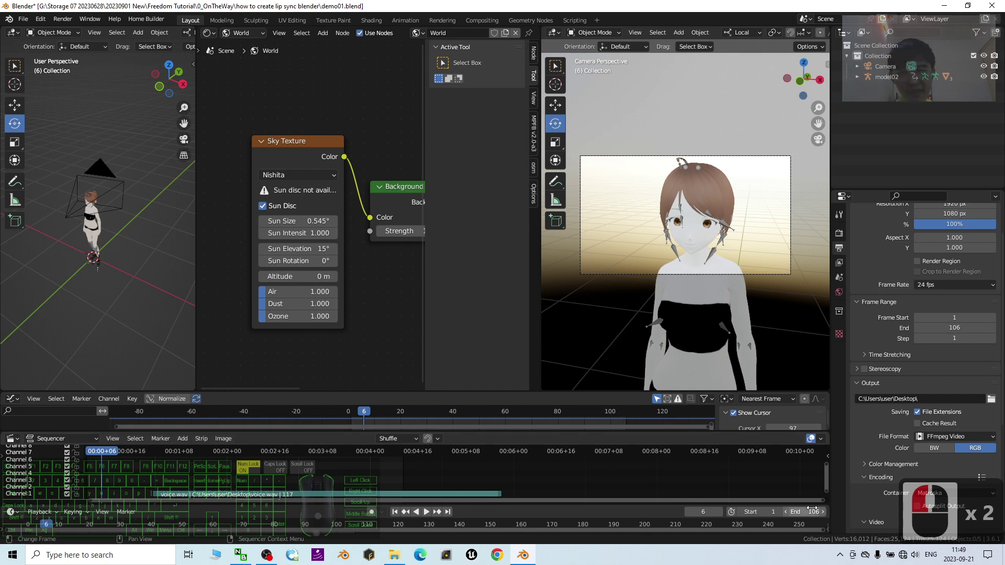
pyautogui.moveTo(809, 512); pyautogui.dragTo(830, 512)
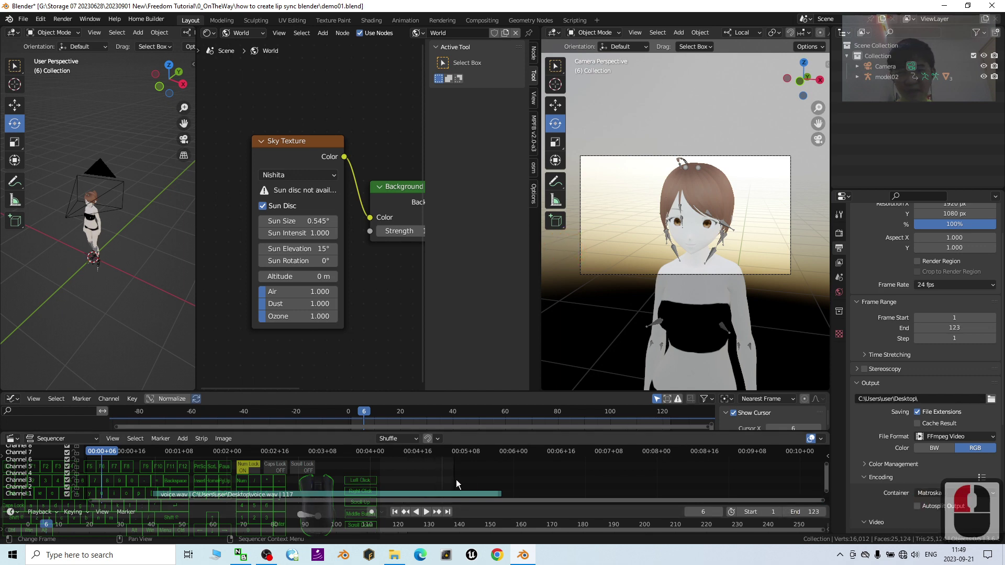
pyautogui.click(428, 513)
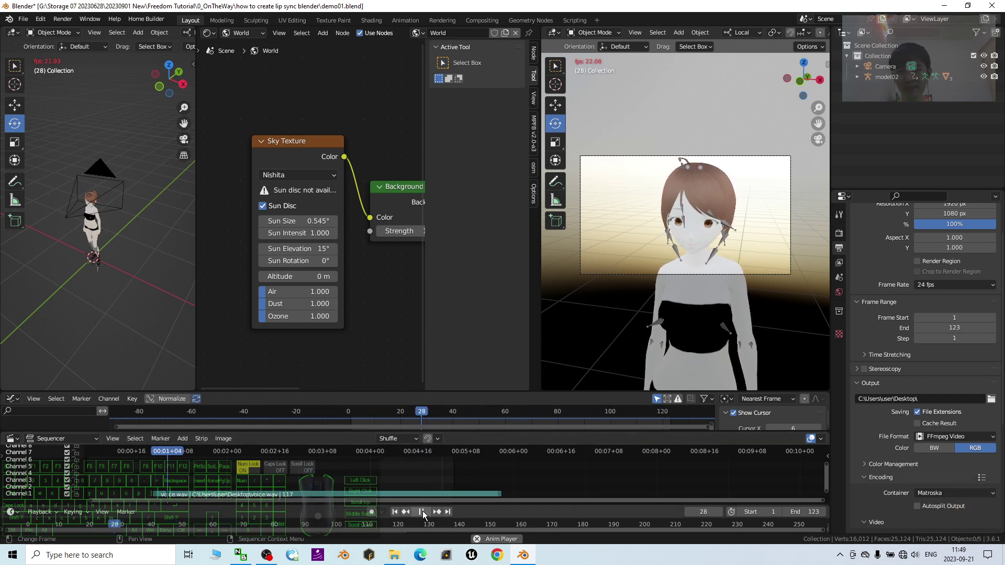
pyautogui.click(456, 462)
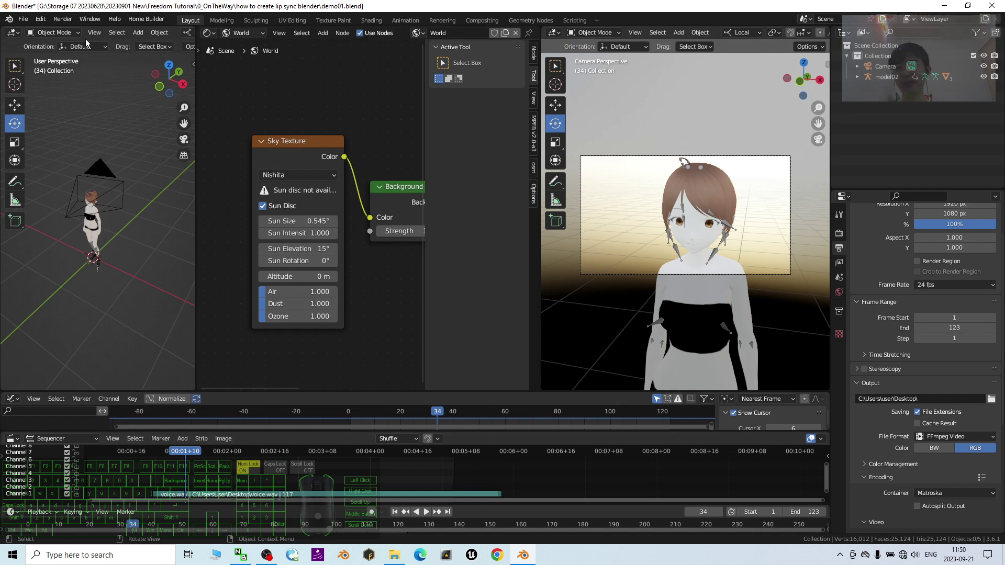
# Step: Render the animation again with the extended frame range and minimise the render window
pyautogui.click(62, 18)
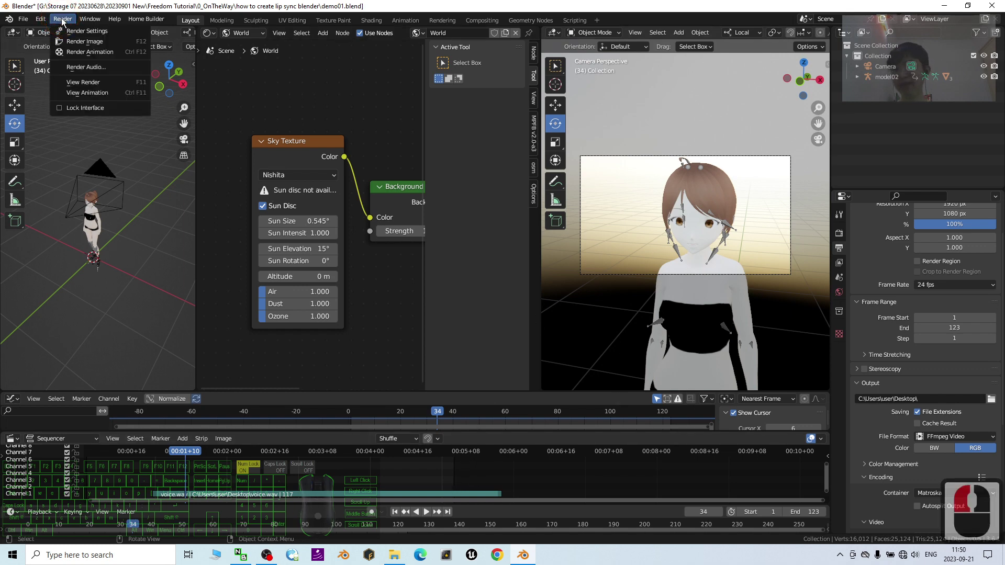
pyautogui.click(109, 52)
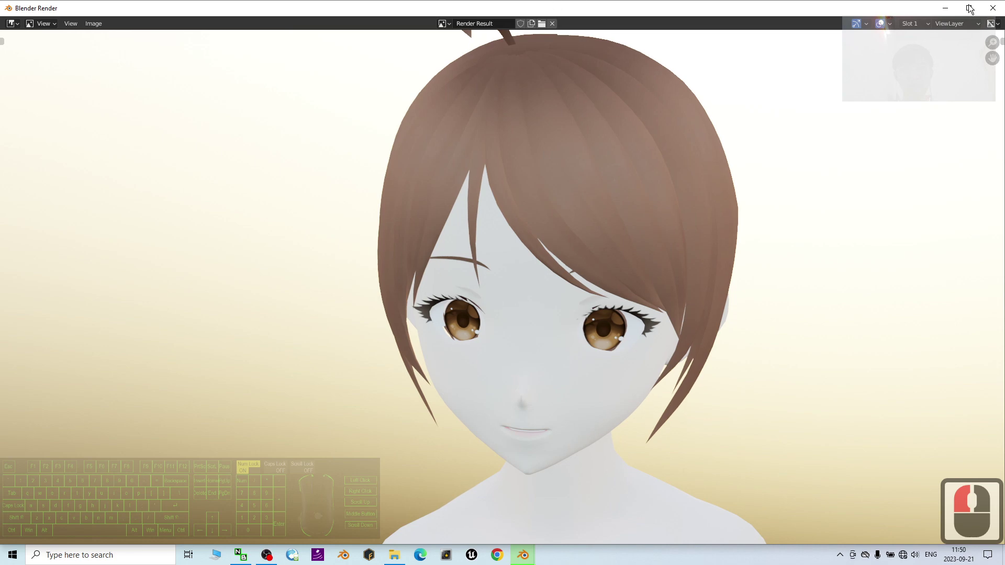
pyautogui.click(947, 9)
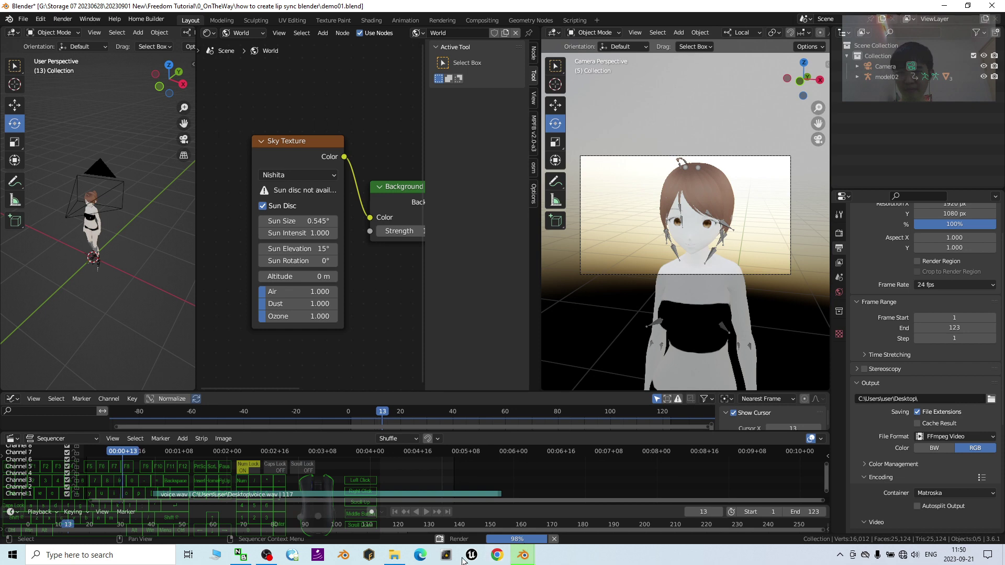
pyautogui.click(267, 553)
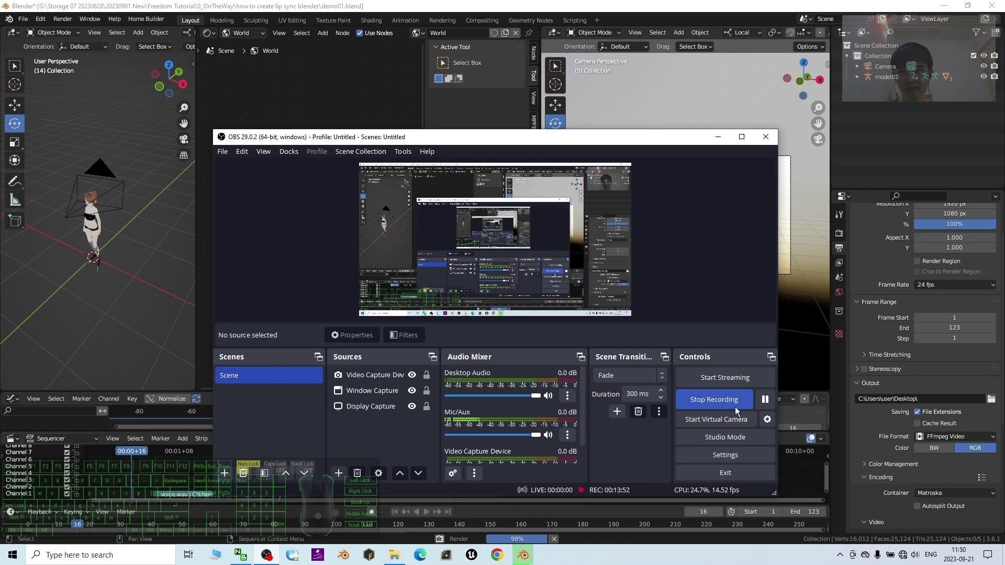
pyautogui.click(765, 399)
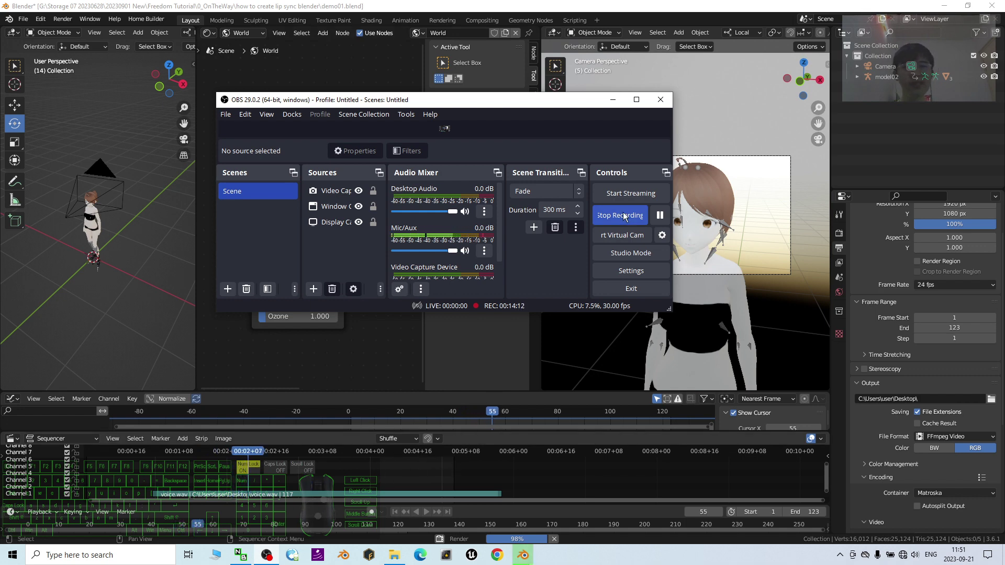
pyautogui.click(661, 215)
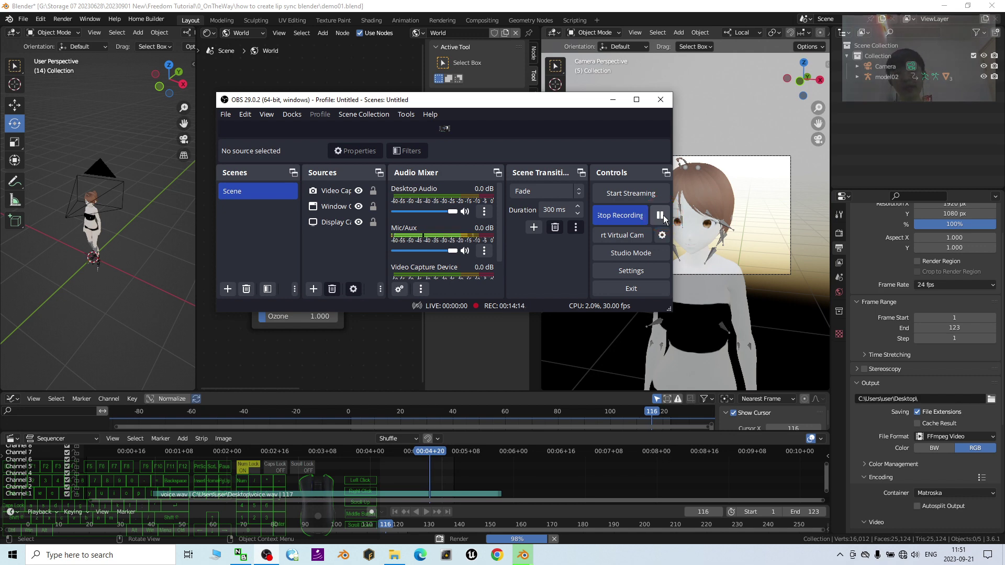
pyautogui.click(613, 100)
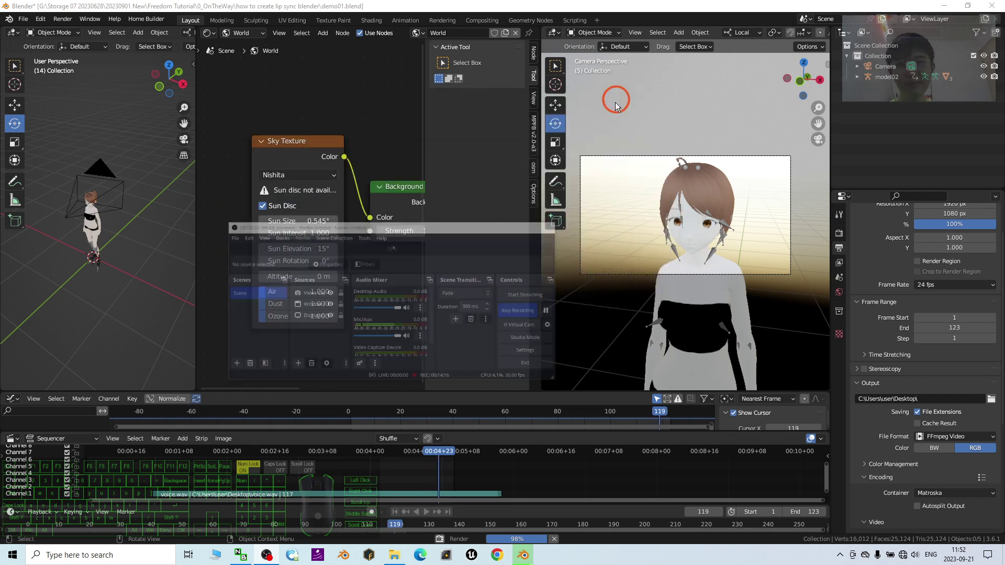
# Step: Minimise Blender, play the rendered video 0001-0123.mkv from the desktop and close the player
pyautogui.click(441, 495)
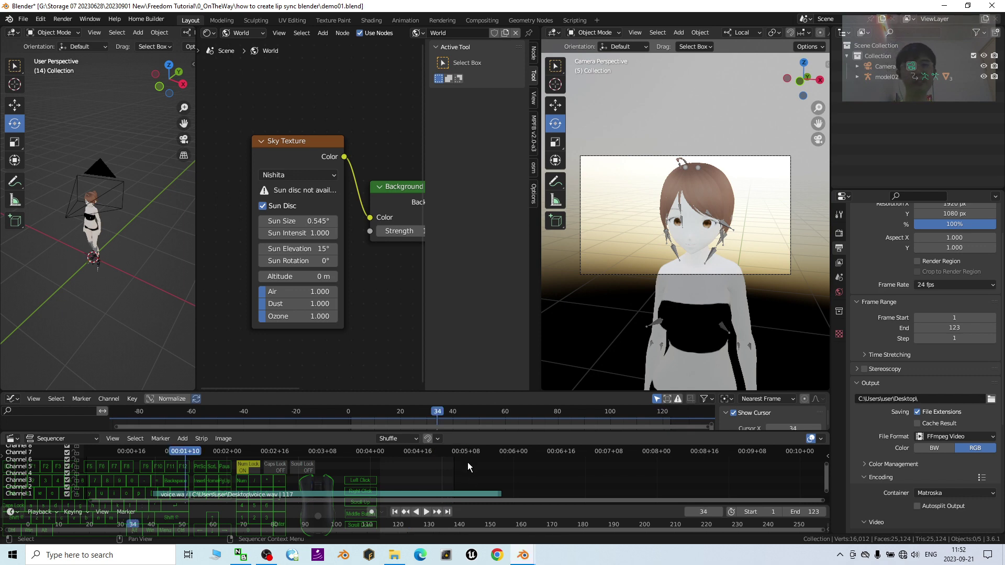
pyautogui.click(945, 6)
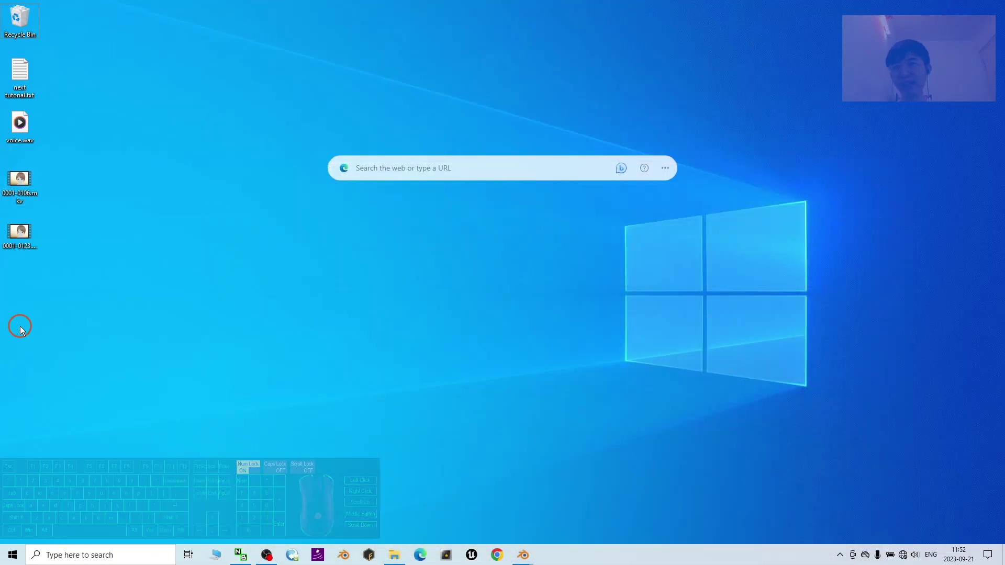
pyautogui.doubleClick(41, 248)
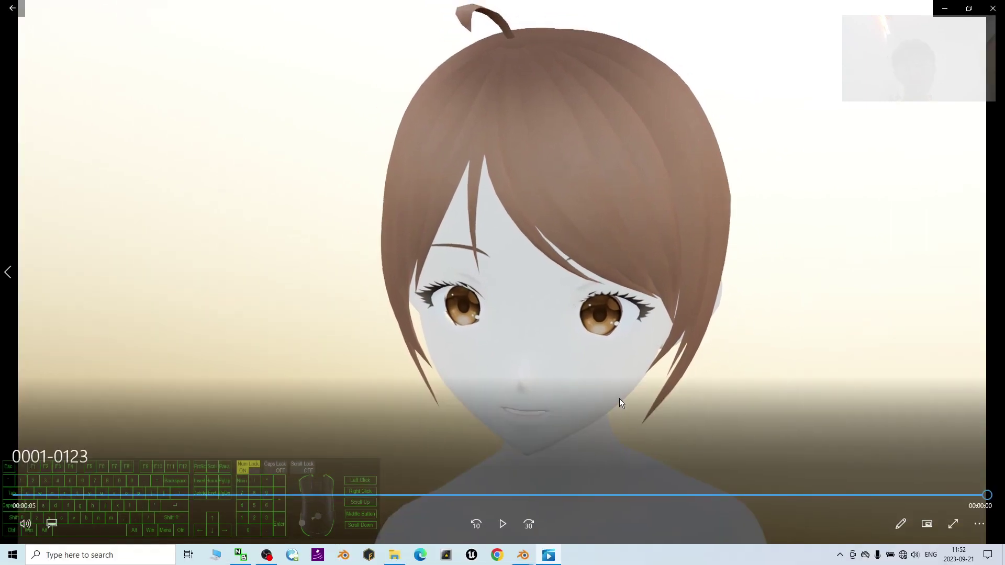
pyautogui.click(993, 8)
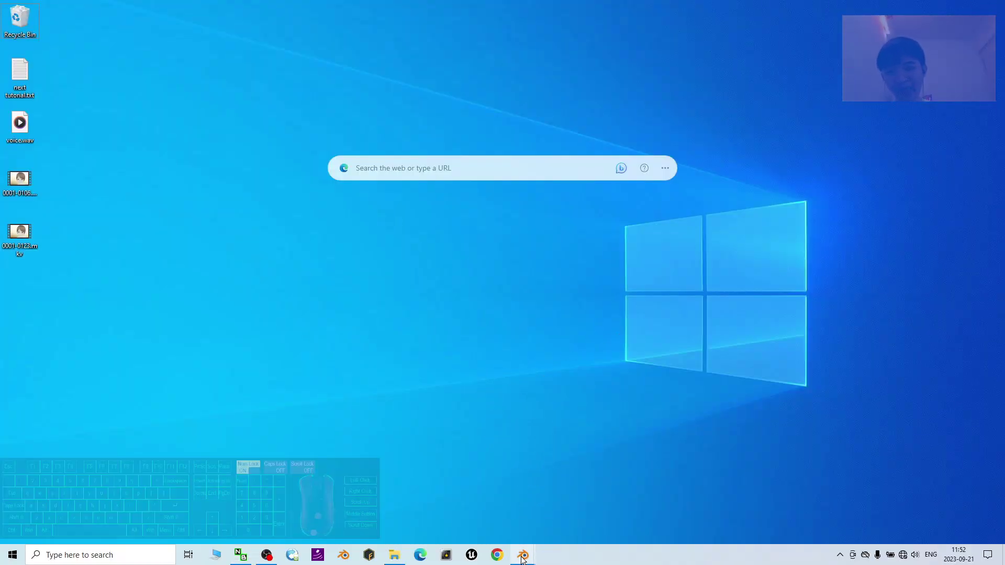
# Step: Return to Blender, move its window aside to uncover the desktop files and select voice.wav
pyautogui.moveTo(523, 555)
pyautogui.click(486, 515)
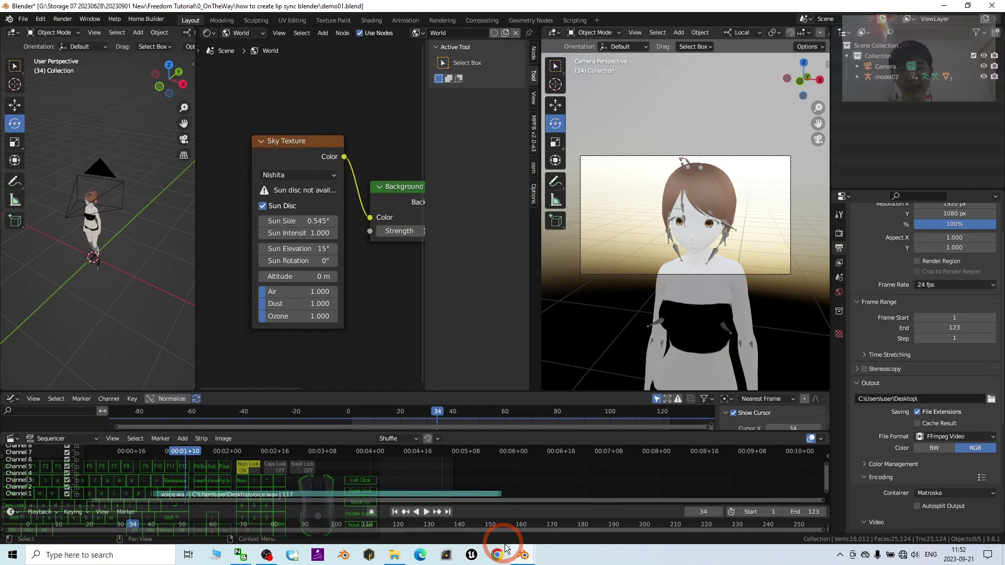
pyautogui.click(523, 555)
pyautogui.click(626, 476)
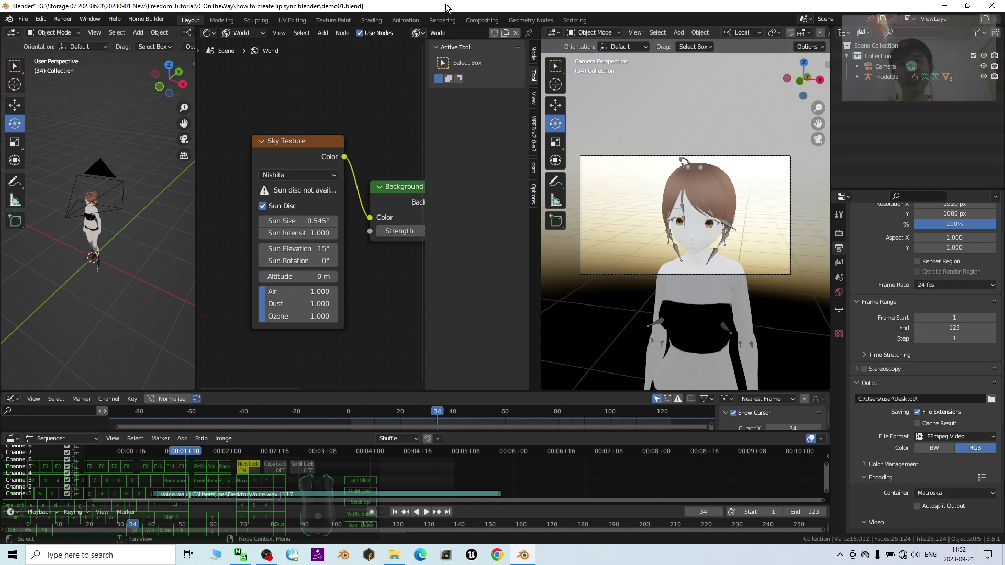
pyautogui.moveTo(455, 7); pyautogui.dragTo(528, 18)
pyautogui.click(32, 130)
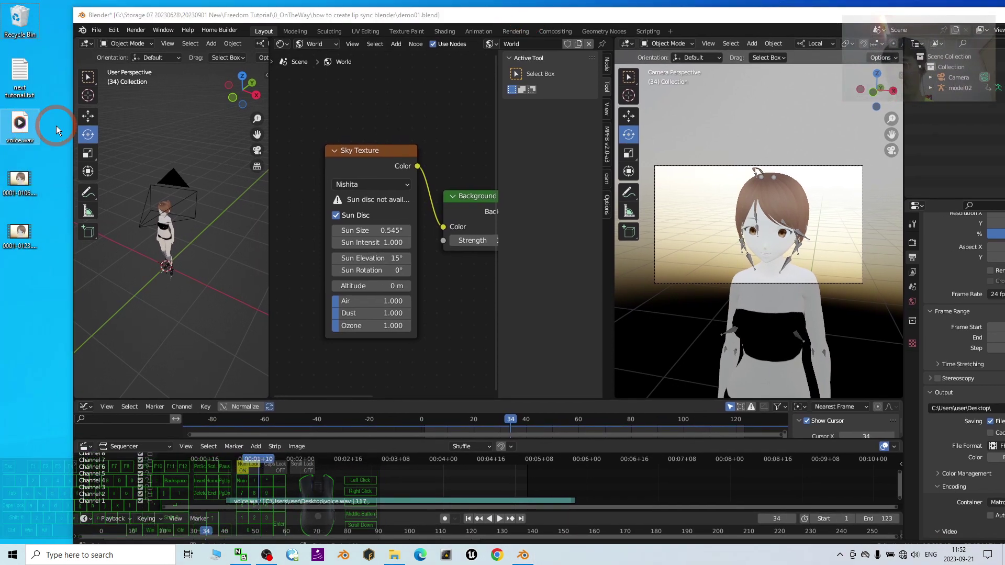
pyautogui.click(15, 124)
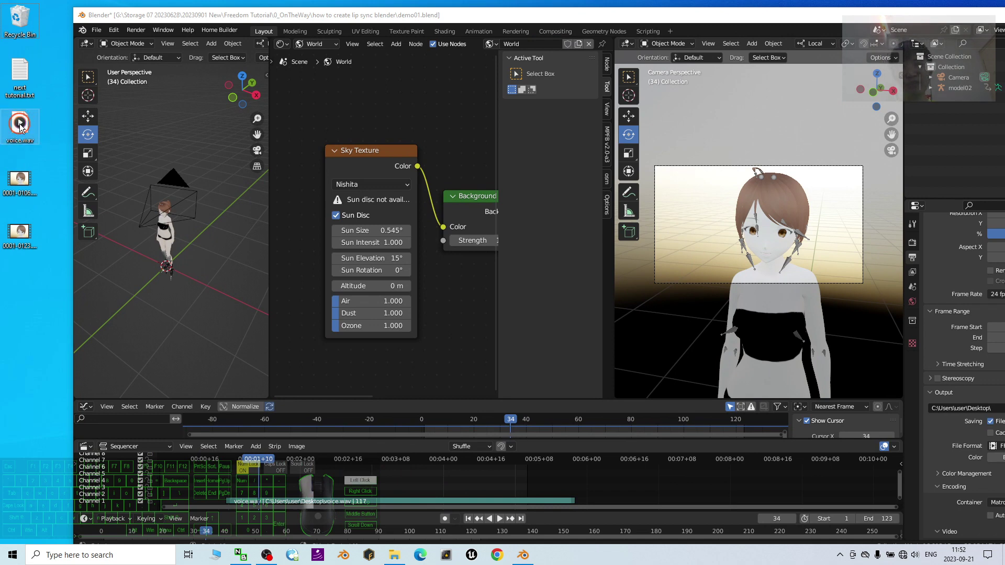
pyautogui.click(49, 127)
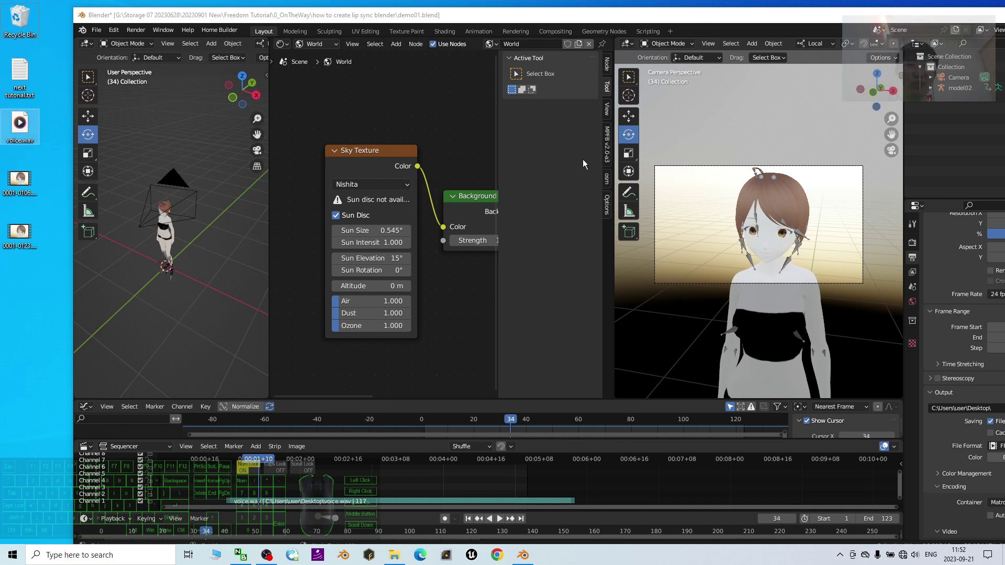
# Step: Maximise the Blender window, select the character's face mesh and display its shape keys
pyautogui.doubleClick(709, 18)
pyautogui.click(747, 243)
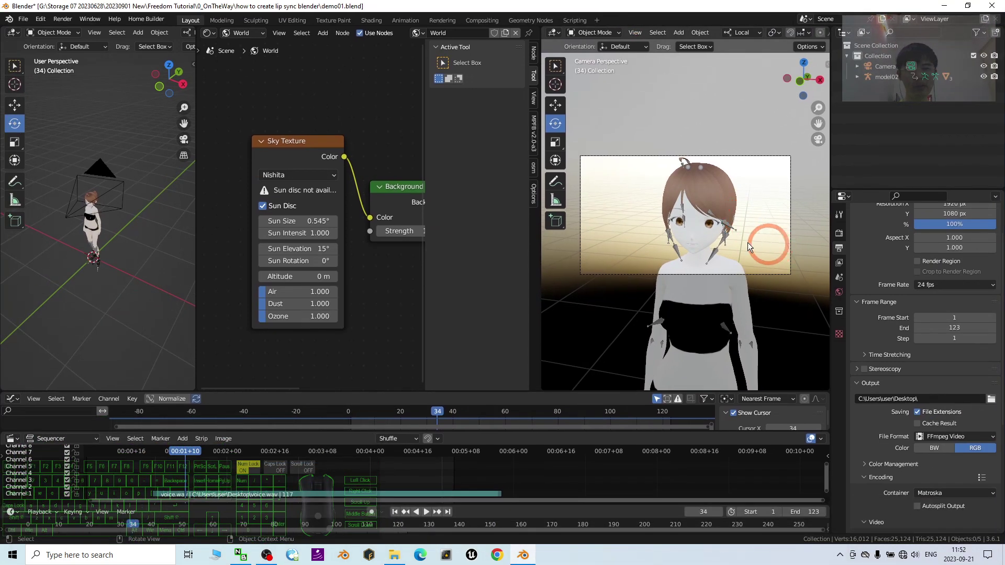
pyautogui.click(704, 236)
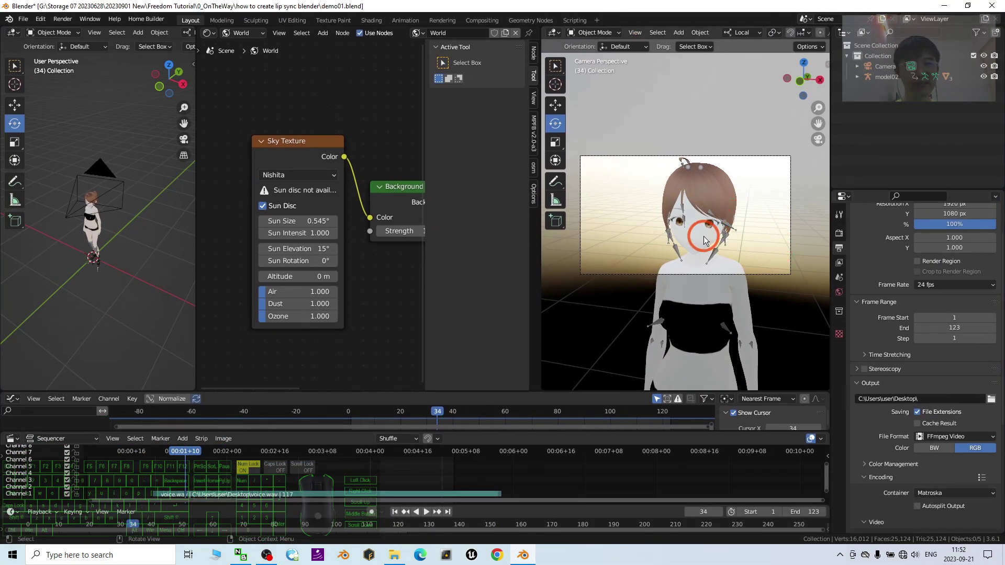
pyautogui.click(839, 402)
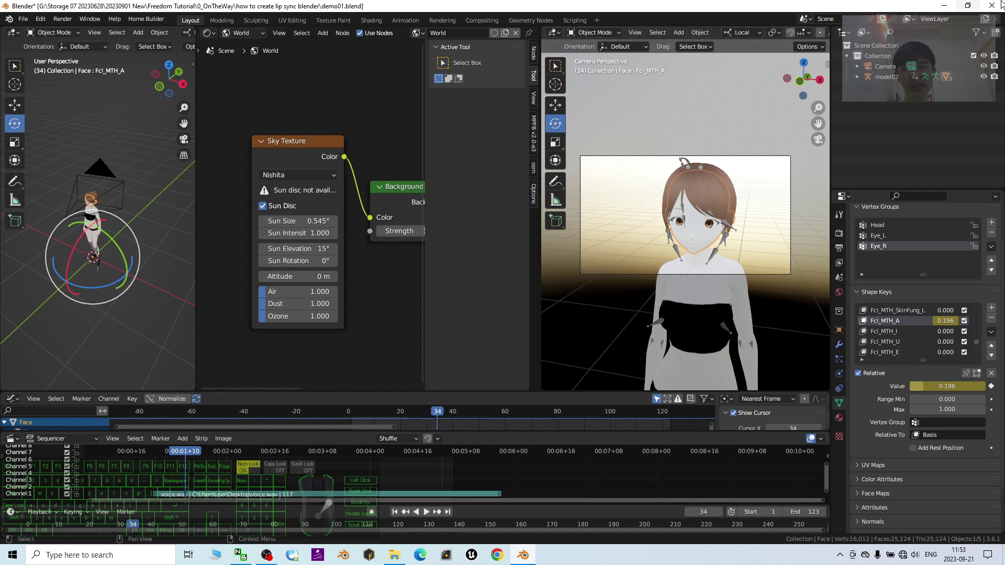
# Step: Minimise Blender, play the rendered video 0001-0123.mkv from the desktop and turn the player's volume down to mute
pyautogui.click(948, 8)
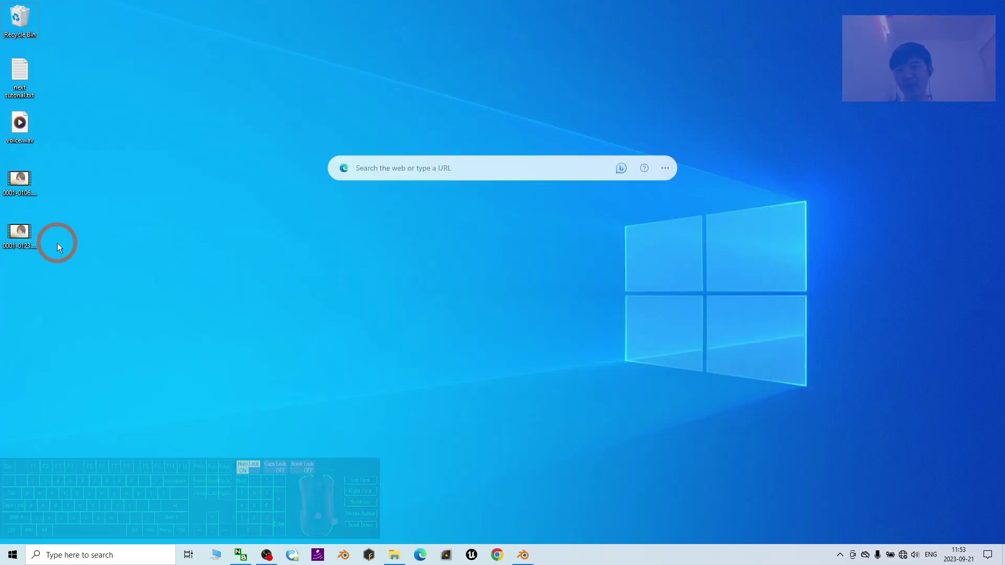
pyautogui.click(13, 234)
pyautogui.doubleClick(13, 234)
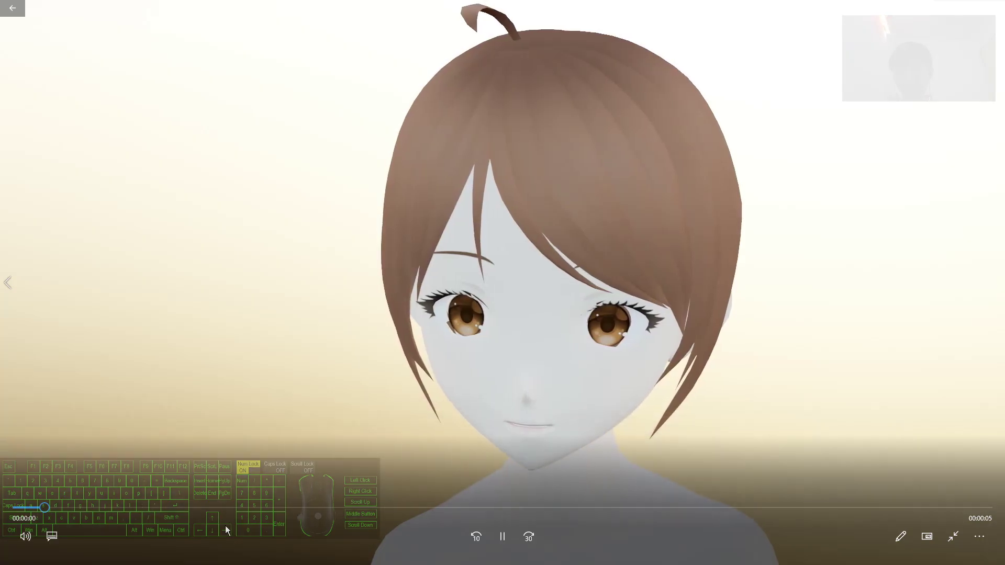
pyautogui.click(26, 536)
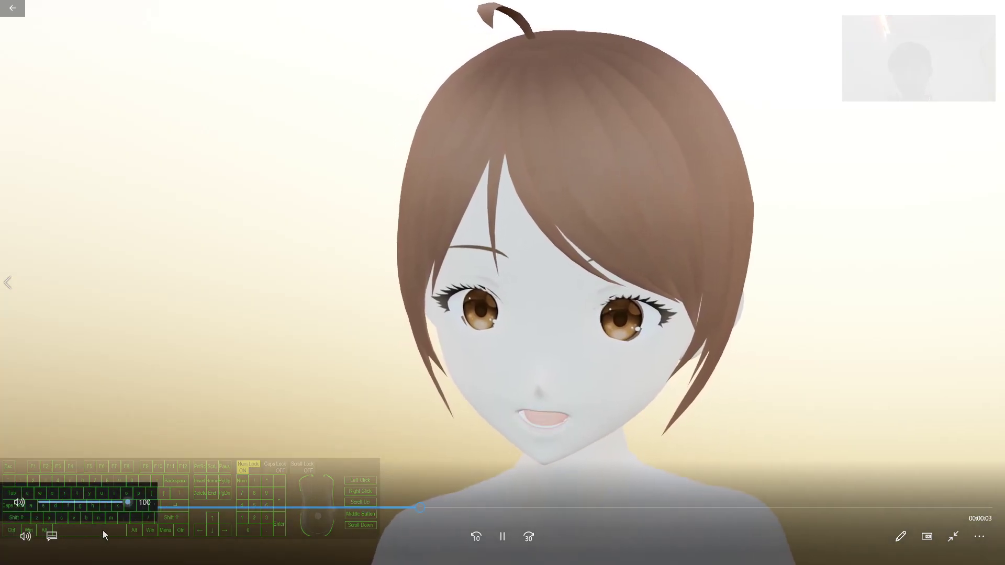
pyautogui.moveTo(133, 502); pyautogui.dragTo(42, 503)
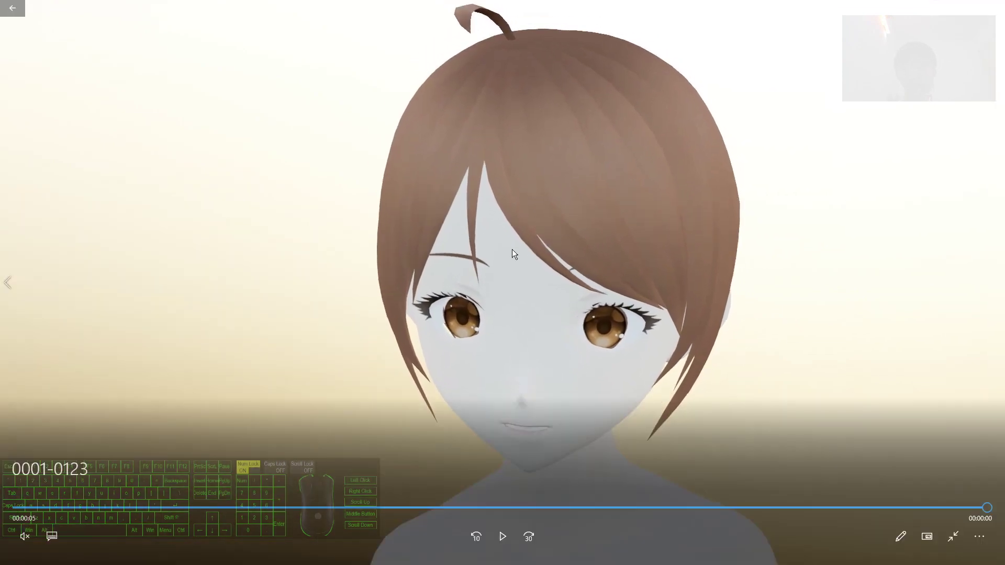
# Step: Replay the rendered video outside full screen, close the player and return to Blender
pyautogui.click(502, 259)
pyautogui.click(127, 512)
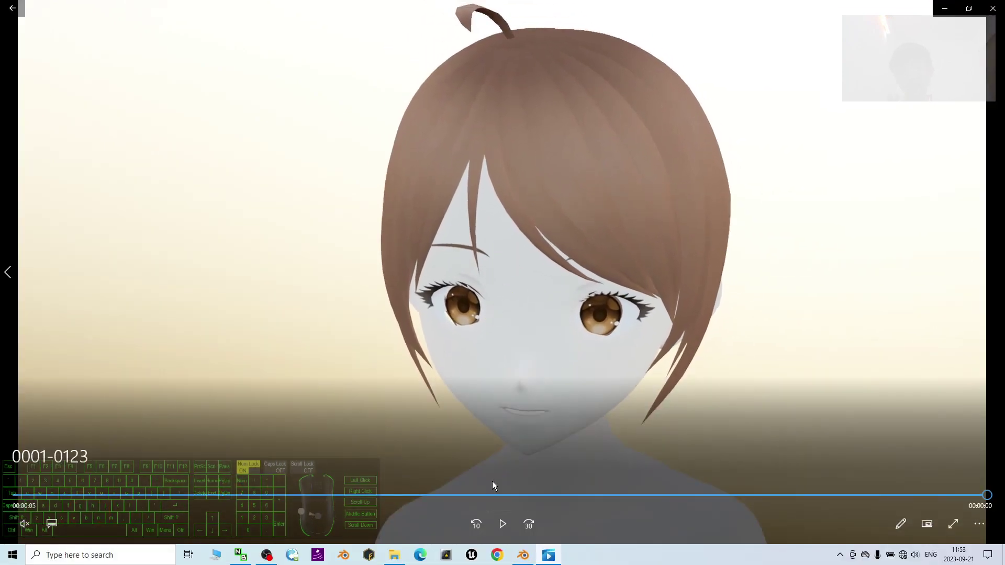
pyautogui.click(503, 524)
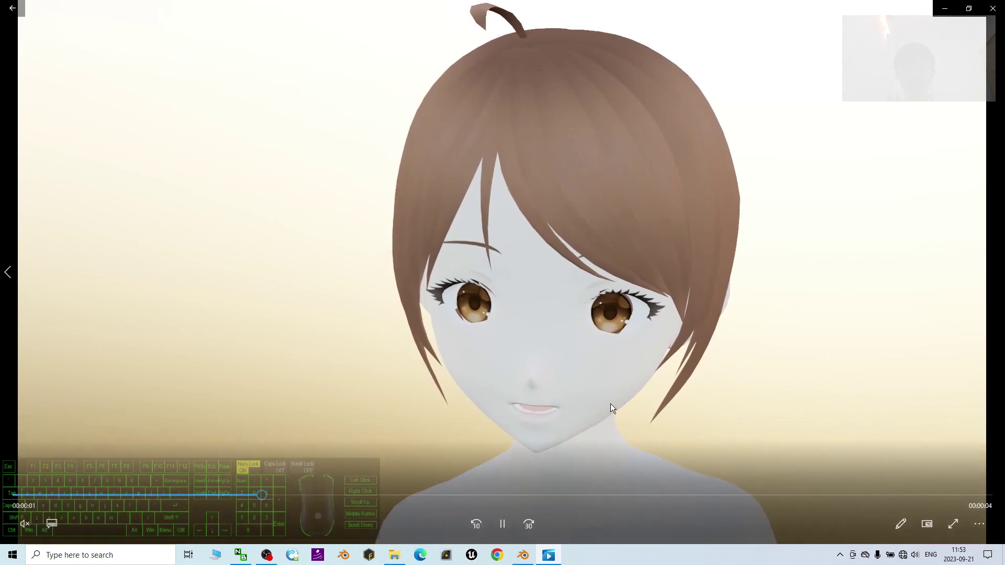
pyautogui.moveTo(615, 14); pyautogui.dragTo(506, 83)
pyautogui.click(806, 76)
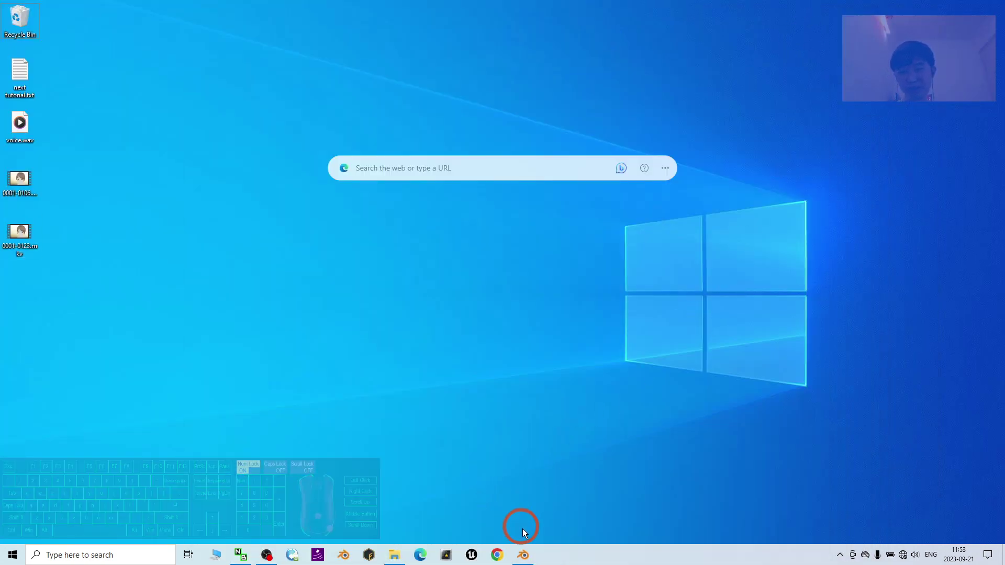
pyautogui.click(526, 558)
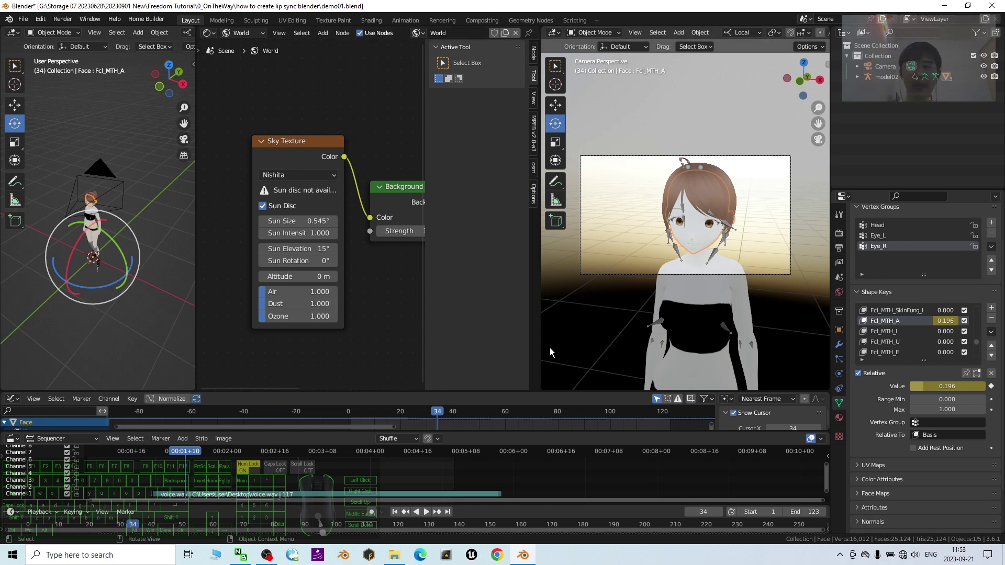
pyautogui.click(269, 560)
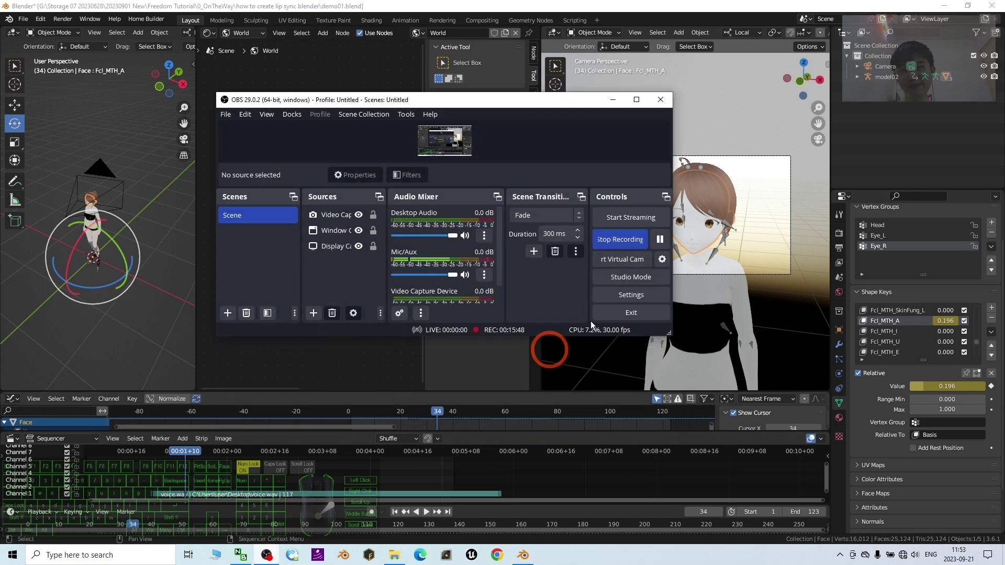